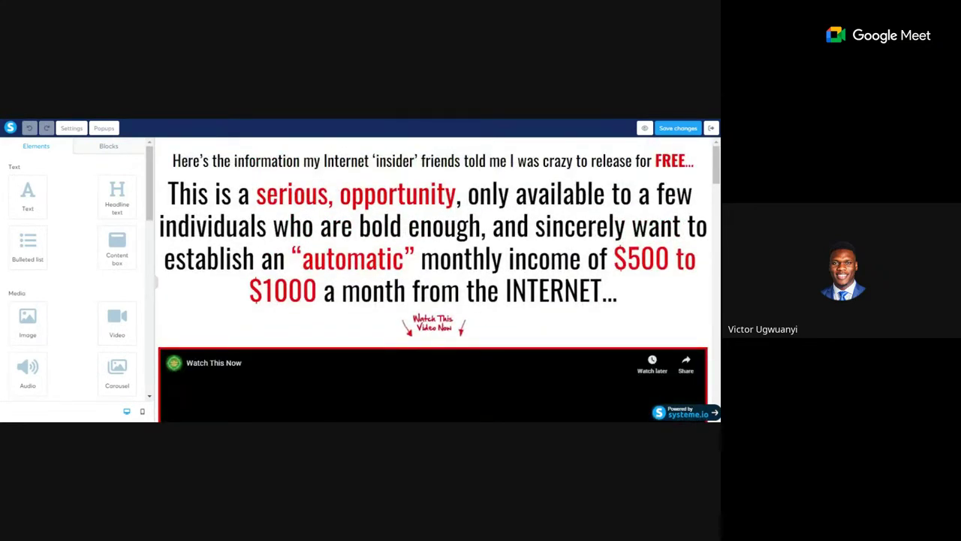
Step: Scroll through the whole landing page in the editor to review it from top to bottom
{"action": "scroll", "coordinate": [433, 285], "scroll_direction": "down", "scroll_amount": 1}
{"action": "scroll", "coordinate": [433, 286], "scroll_direction": "up", "scroll_amount": 1}
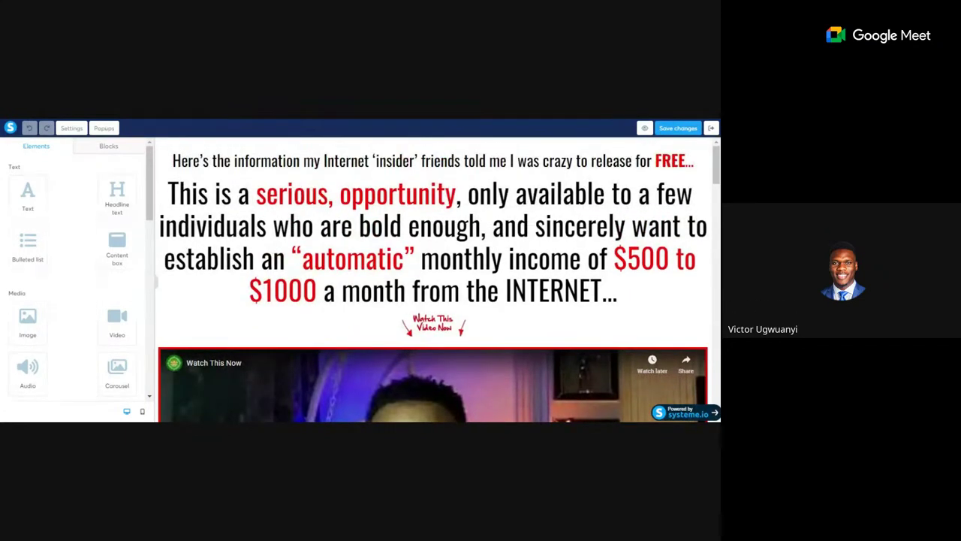
{"action": "scroll", "coordinate": [432, 283], "scroll_direction": "down", "scroll_amount": 5}
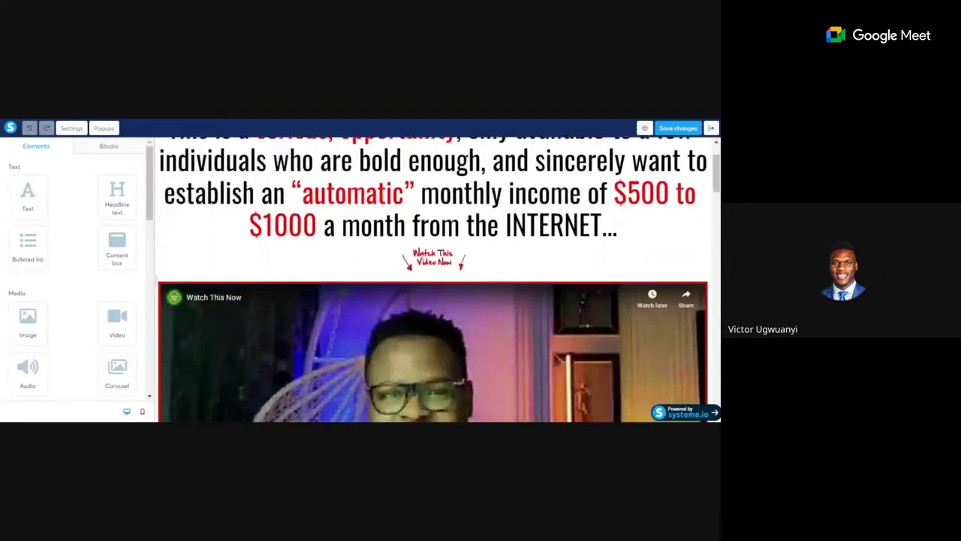
{"action": "scroll", "coordinate": [432, 280], "scroll_direction": "down", "scroll_amount": 3}
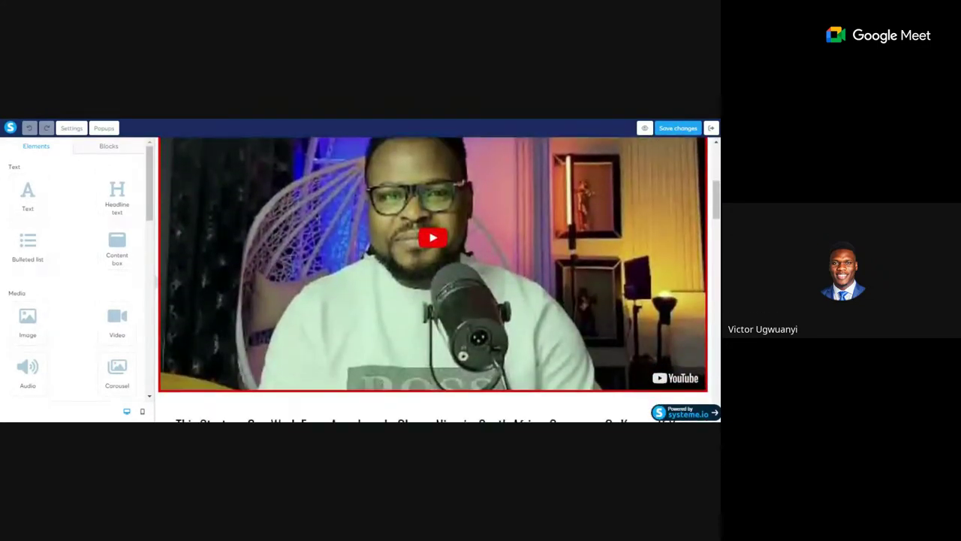
{"action": "scroll", "coordinate": [432, 280], "scroll_direction": "down", "scroll_amount": 5}
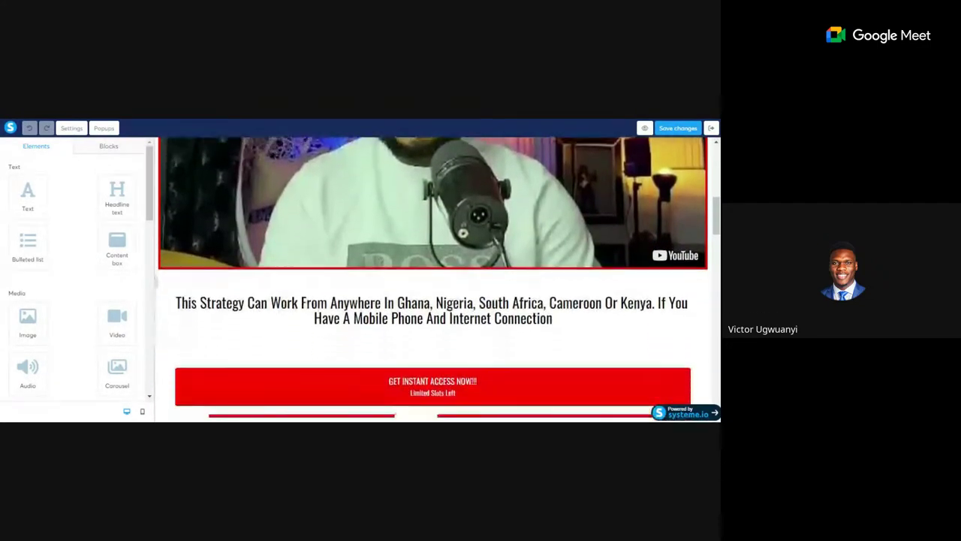
{"action": "scroll", "coordinate": [432, 280], "scroll_direction": "down", "scroll_amount": 2}
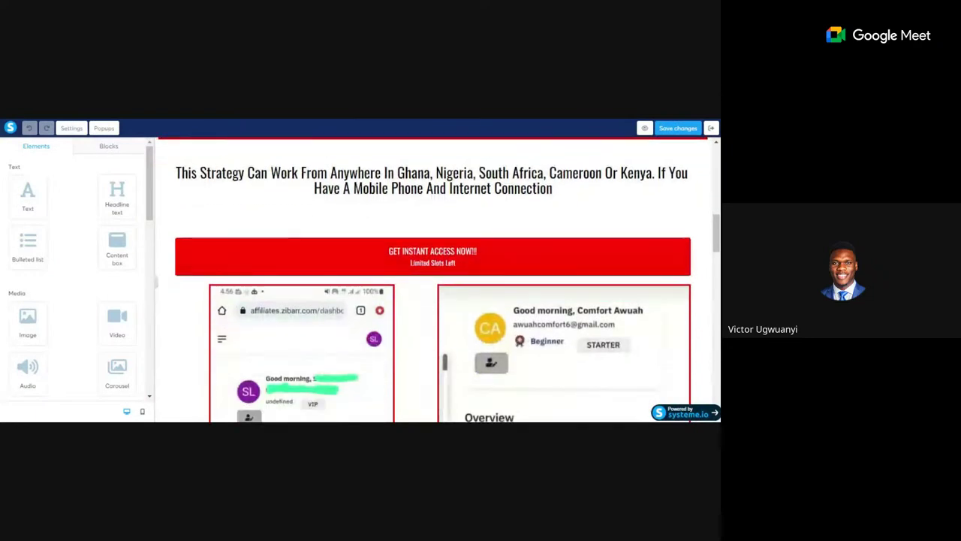
{"action": "scroll", "coordinate": [432, 279], "scroll_direction": "down", "scroll_amount": 5}
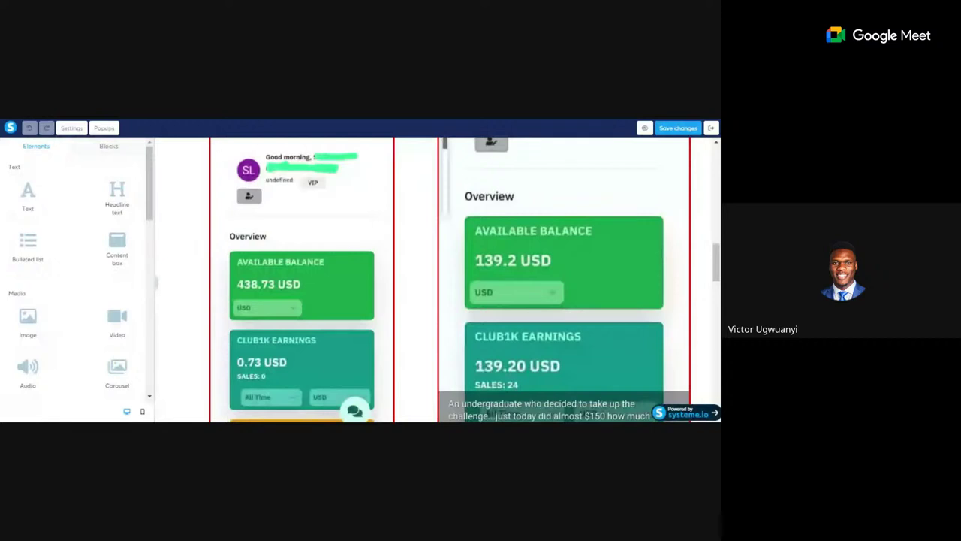
{"action": "scroll", "coordinate": [433, 279], "scroll_direction": "down", "scroll_amount": 1}
{"action": "scroll", "coordinate": [433, 279], "scroll_direction": "down", "scroll_amount": 10}
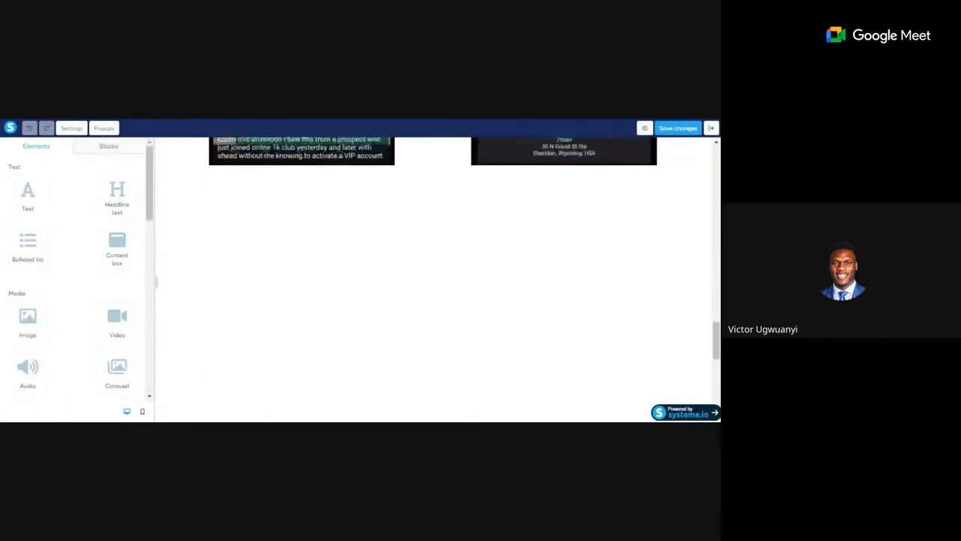
{"action": "scroll", "coordinate": [432, 280], "scroll_direction": "down", "scroll_amount": 5}
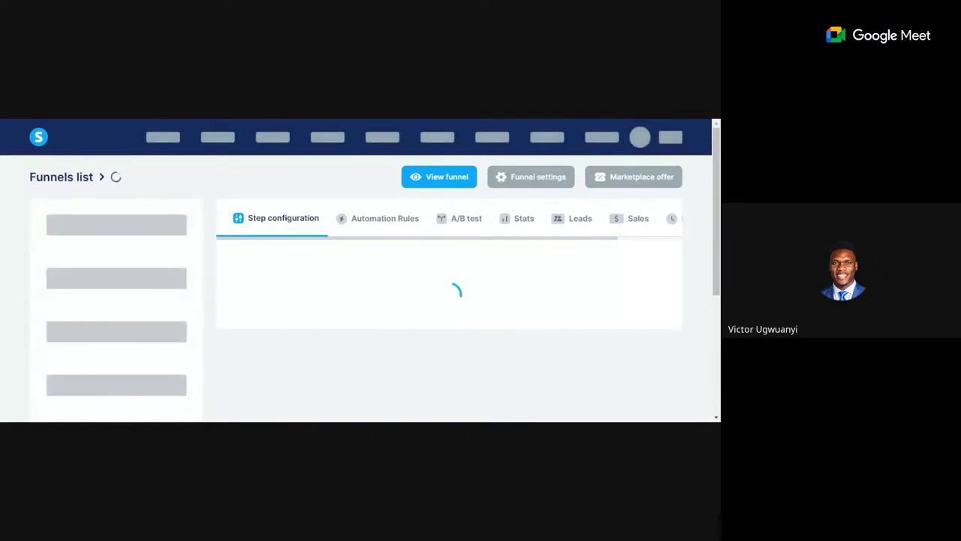
Step: Scroll down the New Webinar funnel's step configuration page
{"action": "scroll", "coordinate": [361, 270], "scroll_direction": "down", "scroll_amount": 1}
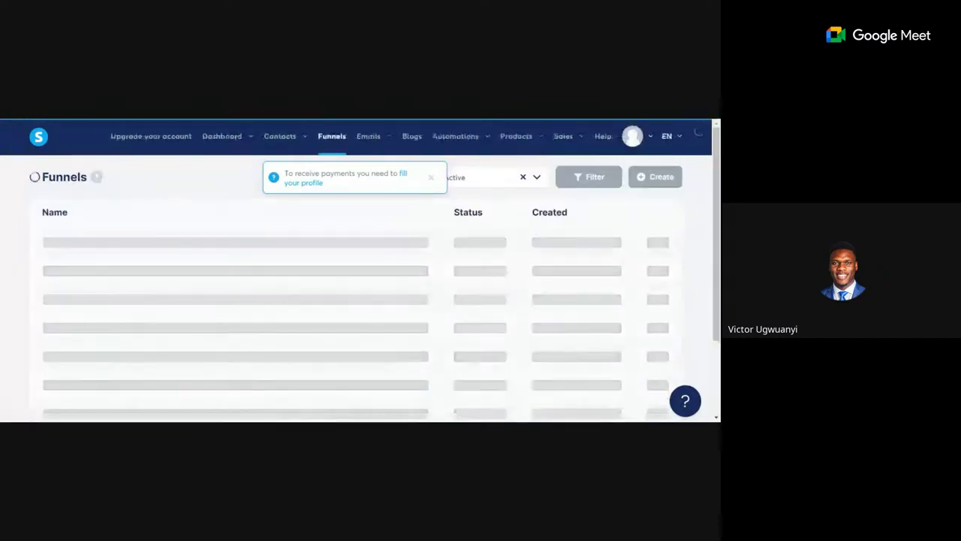
Step: Copy the New Webinar funnel's share link, then open the account menu to sign out
{"action": "left_click", "coordinate": [667, 304]}
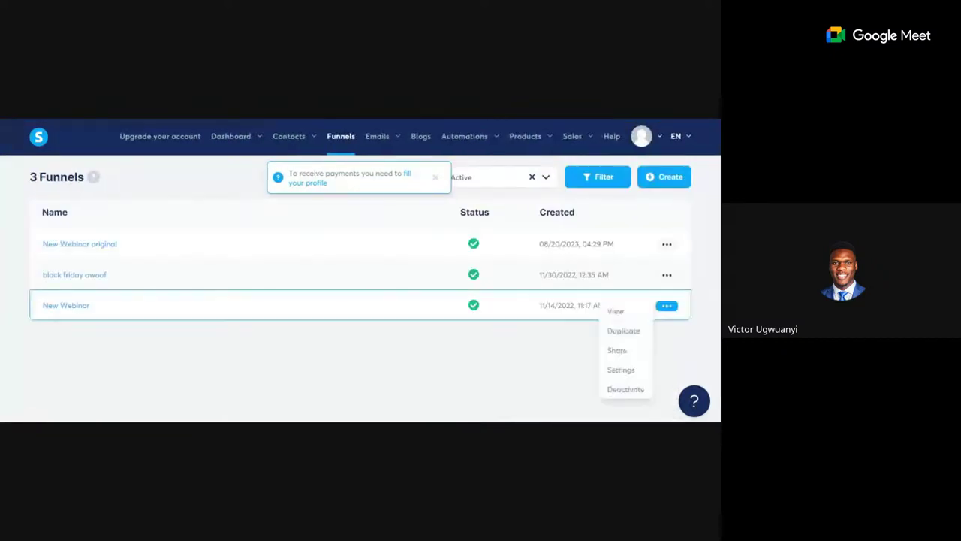
{"action": "left_click", "coordinate": [617, 350]}
{"action": "left_click", "coordinate": [360, 317]}
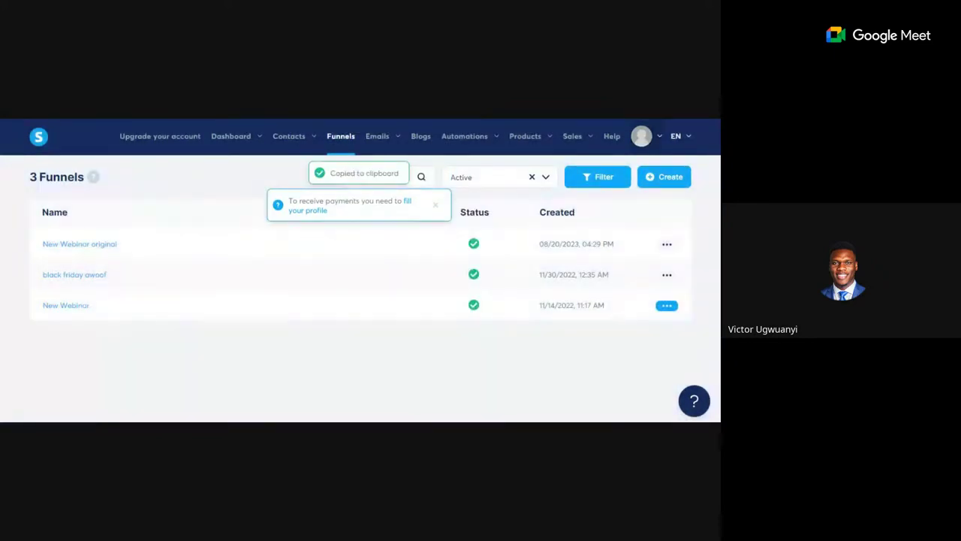
{"action": "left_click", "coordinate": [642, 136]}
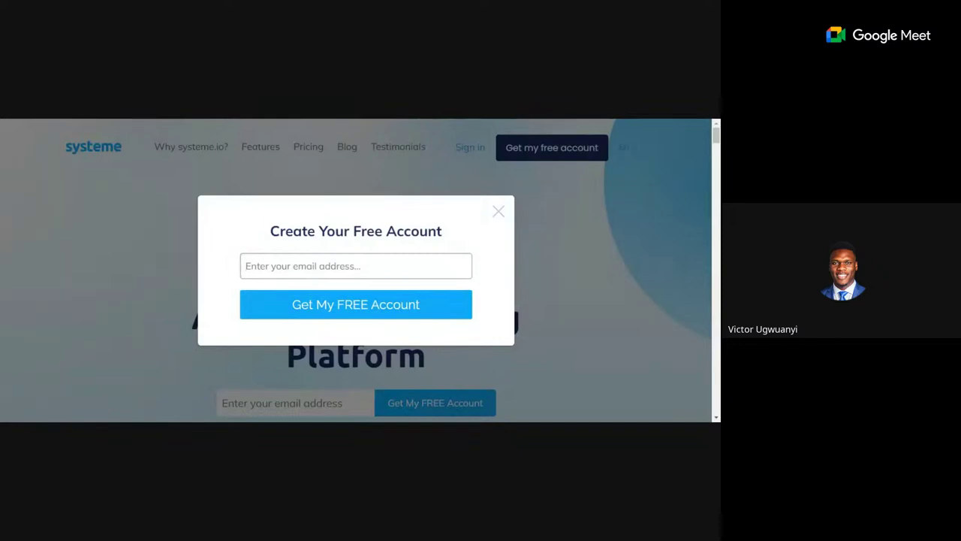
Step: Fill the sign-up email from a saved address, then close the Create Your Free Account pop-up
{"action": "key", "text": "Down"}
{"action": "key", "text": "Return"}
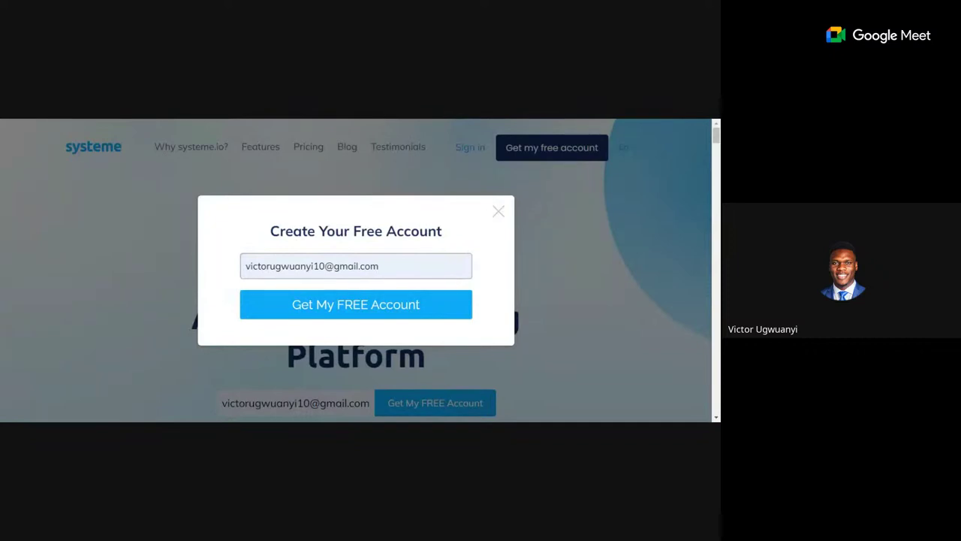
{"action": "key", "text": "Escape"}
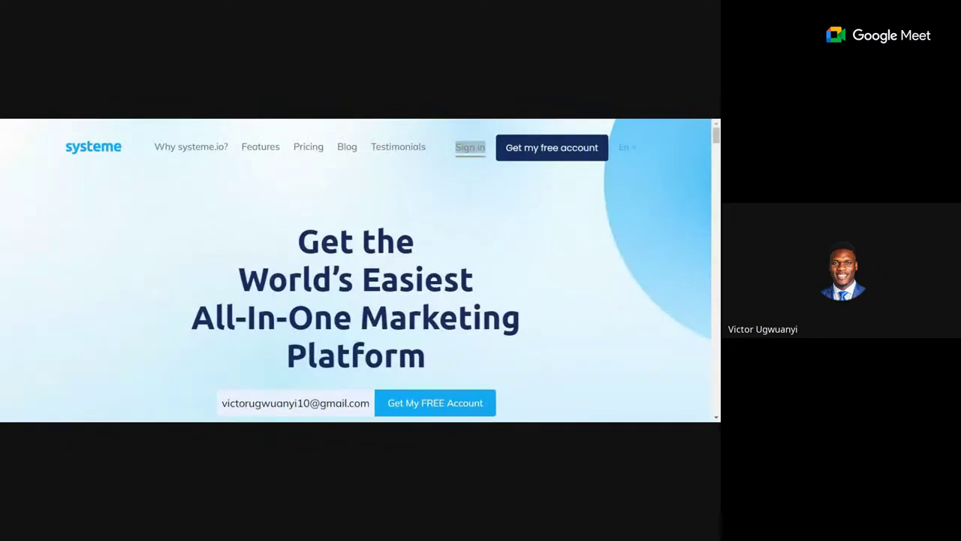
Step: Sign in on the Login page using the training account's saved login from autofill
{"action": "left_click", "coordinate": [470, 147]}
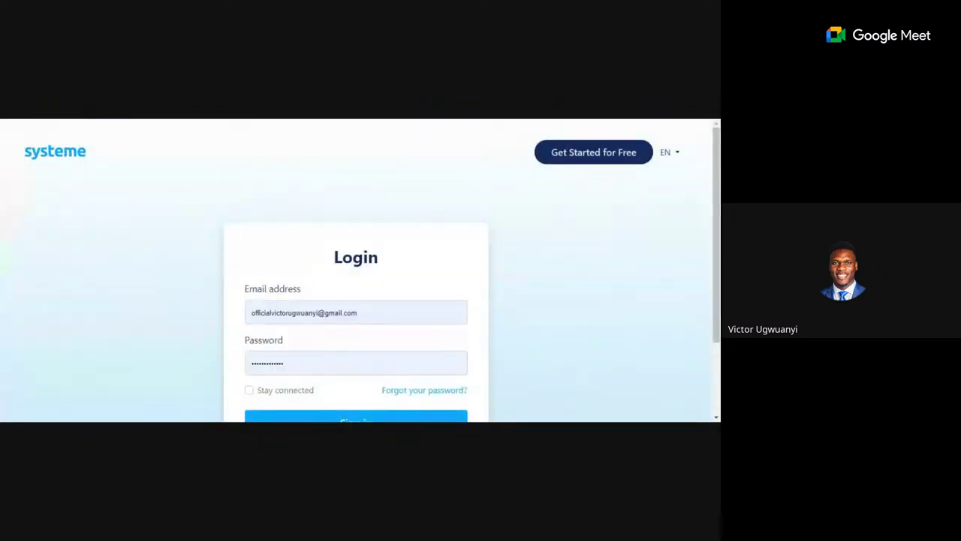
{"action": "scroll", "coordinate": [360, 270], "scroll_direction": "down", "scroll_amount": 1}
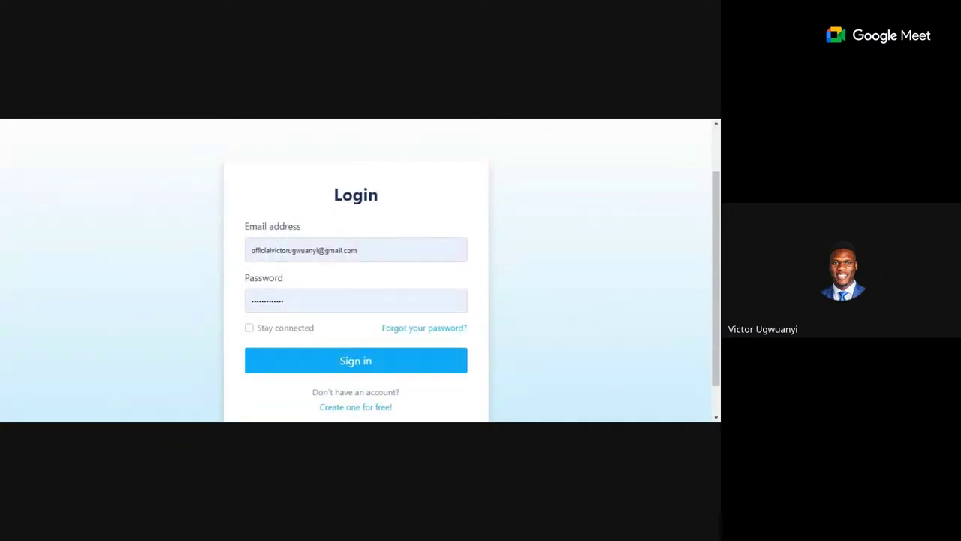
{"action": "key", "text": "Down"}
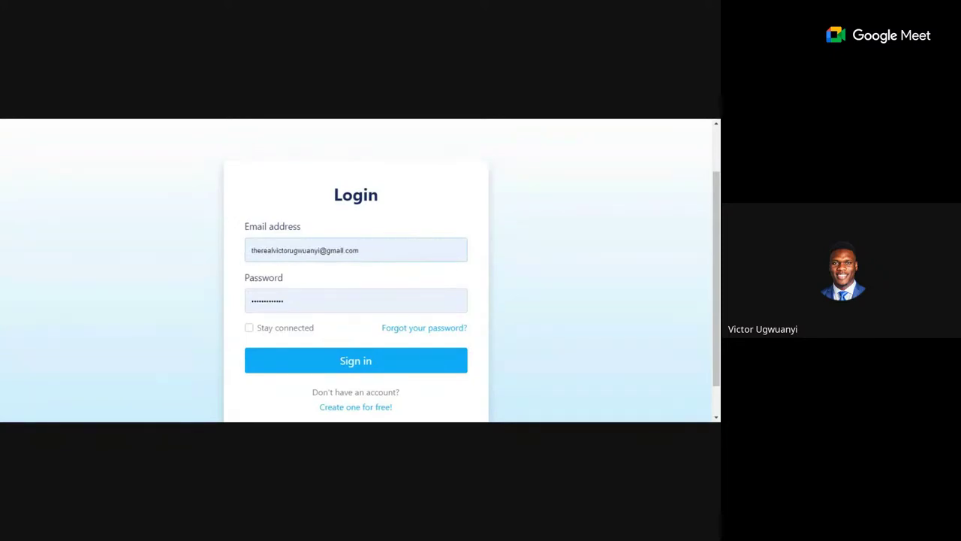
{"action": "key", "text": "Down"}
{"action": "key", "text": "Return"}
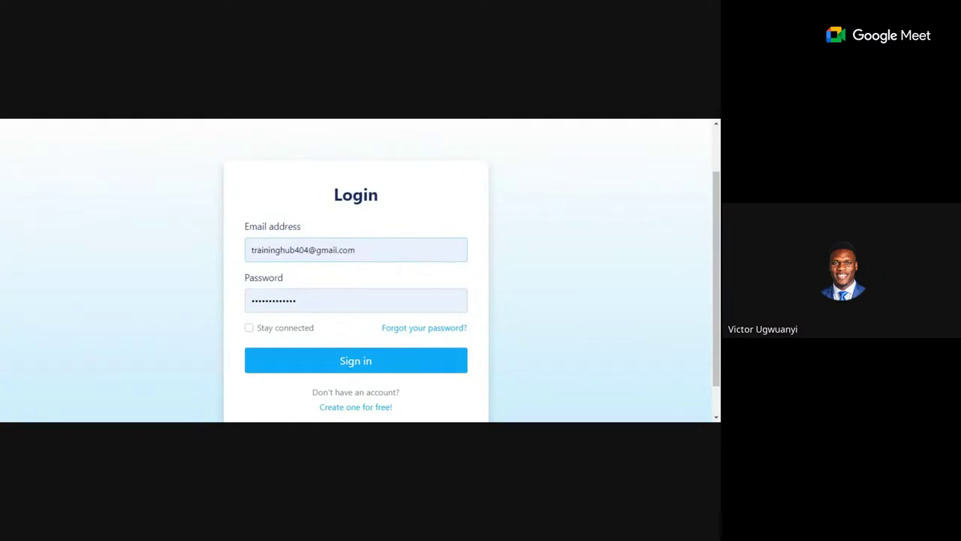
{"action": "key", "text": "Return"}
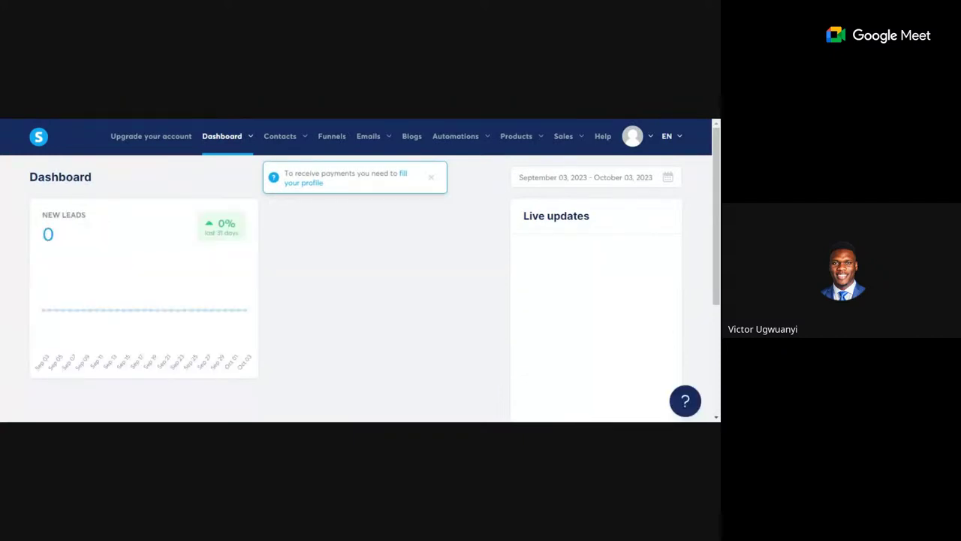
Step: Open the Funnels list from the top navigation bar
{"action": "left_click", "coordinate": [331, 136]}
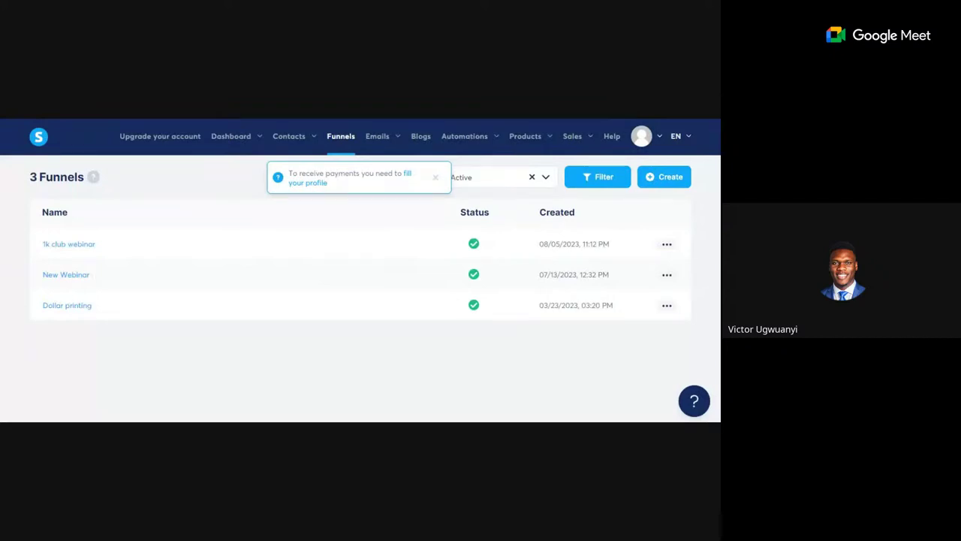
Step: Log out via the avatar menu and scroll down the login page
{"action": "left_click", "coordinate": [641, 136]}
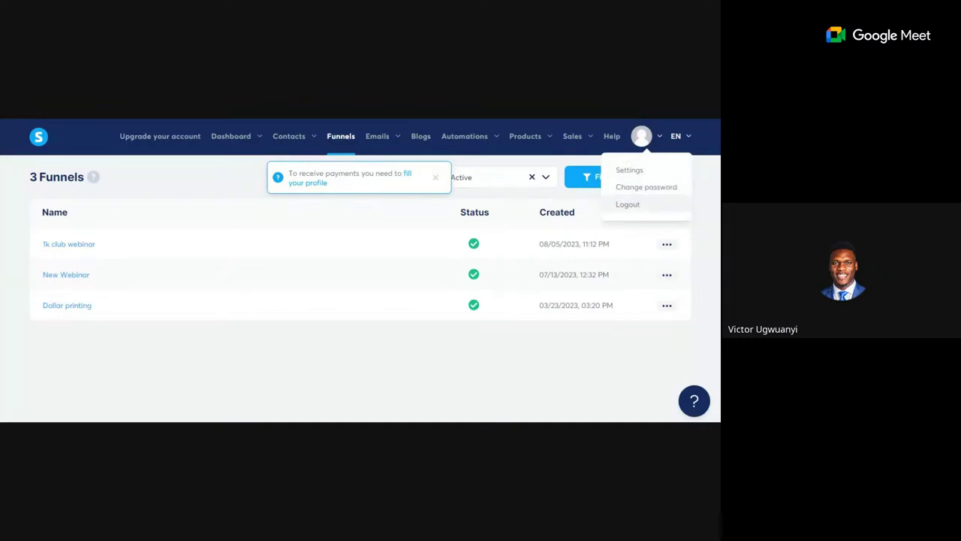
{"action": "left_click", "coordinate": [628, 204]}
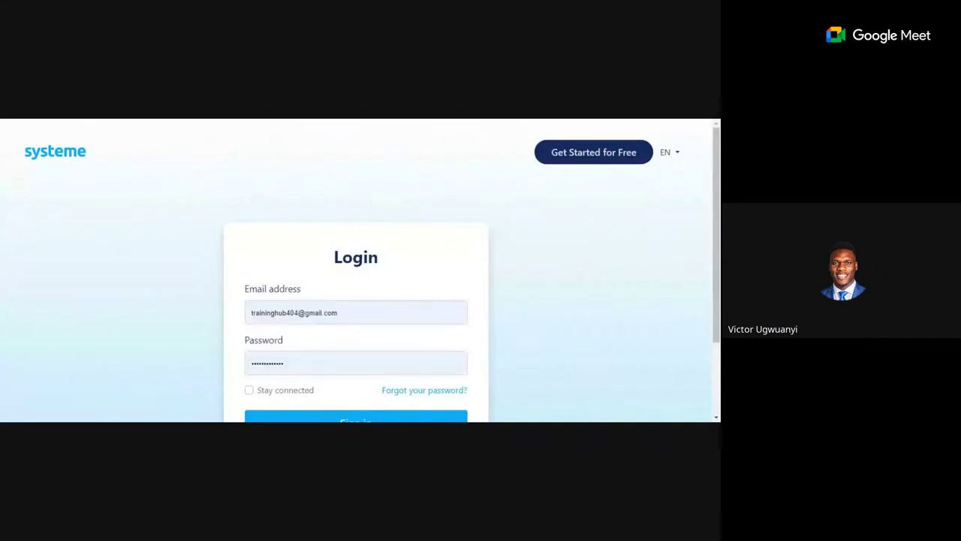
{"action": "scroll", "coordinate": [356, 270], "scroll_direction": "down", "scroll_amount": 1}
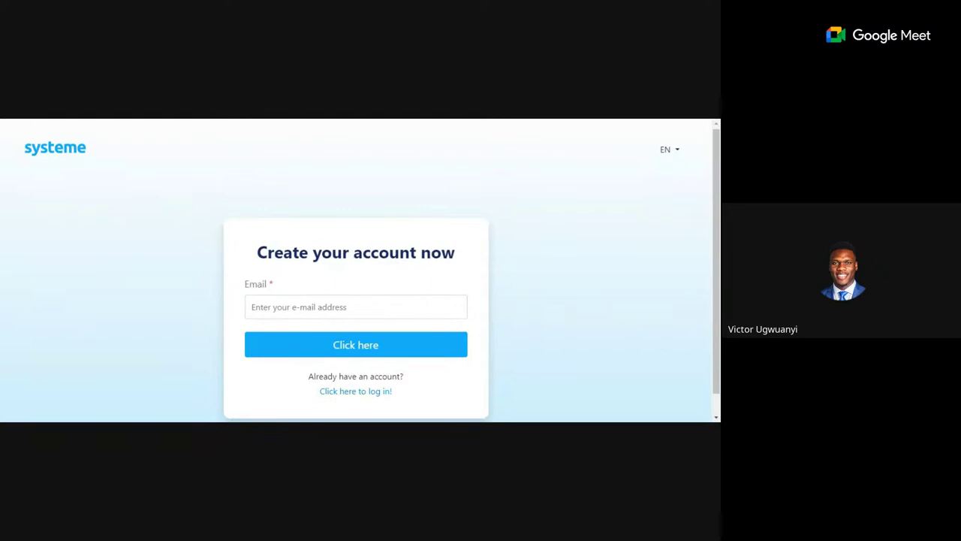
Step: Paste an email address into the sign-up Email field and submit the form
{"action": "scroll", "coordinate": [356, 270], "scroll_direction": "down", "scroll_amount": 1}
{"action": "left_click", "coordinate": [356, 285]}
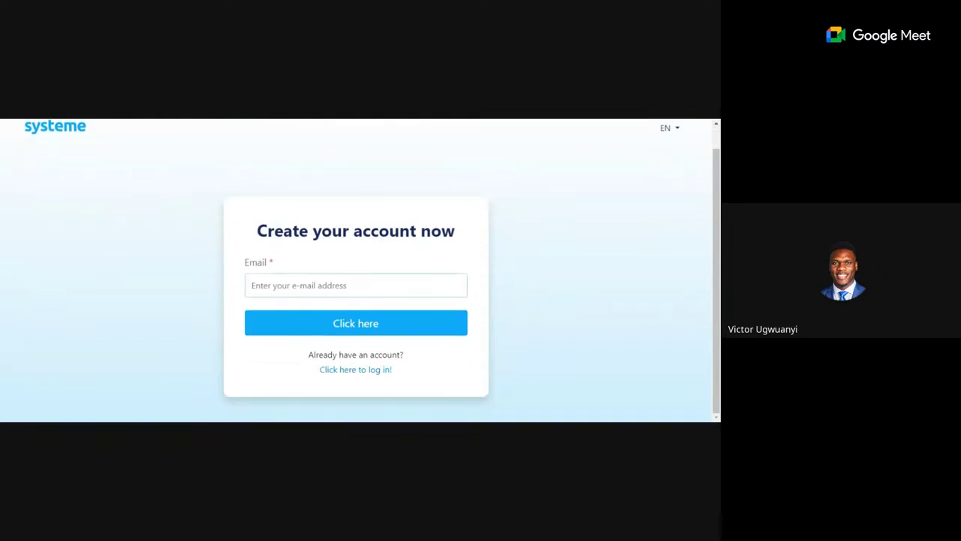
{"action": "key", "text": "ctrl+v"}
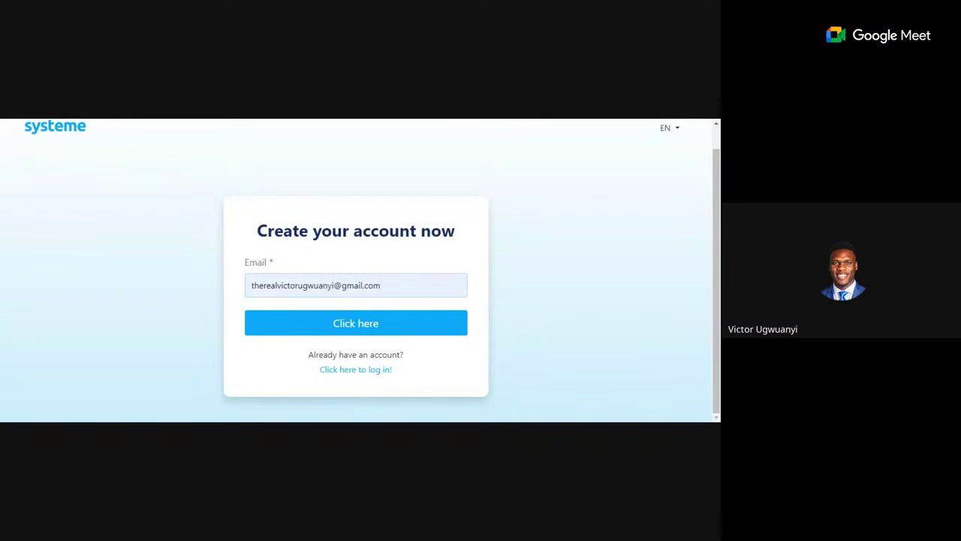
{"action": "left_click", "coordinate": [345, 403]}
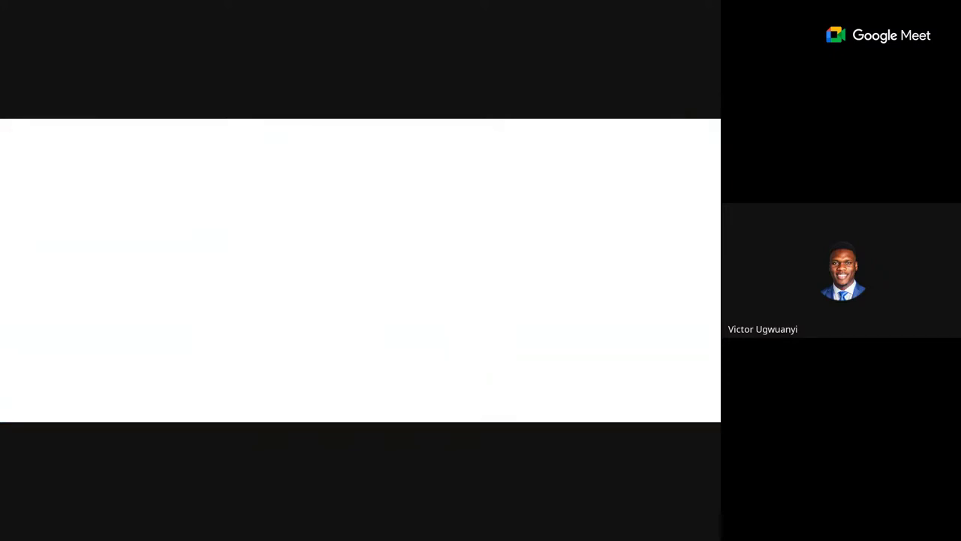
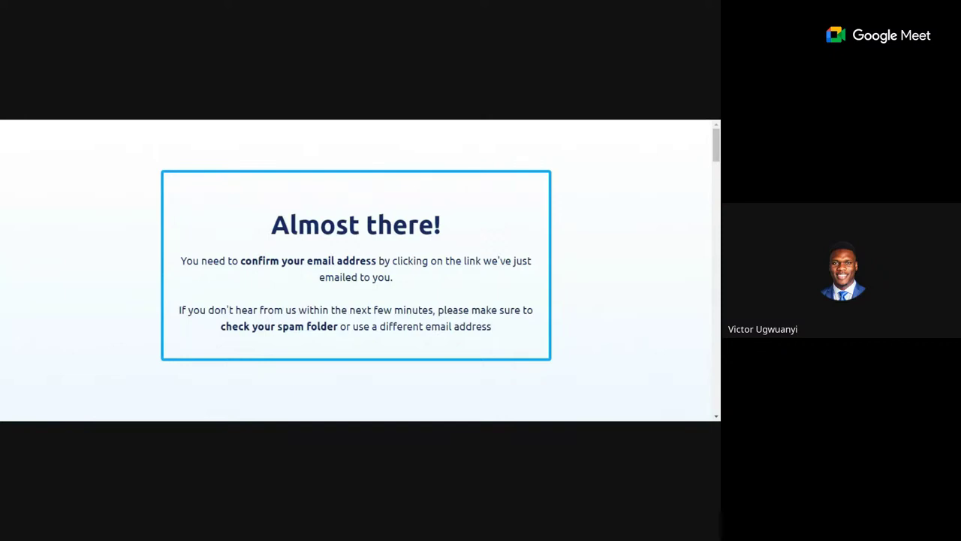
Step: Highlight the spam-folder sentence in the e-mail confirmation notice
{"action": "double_click", "coordinate": [235, 326]}
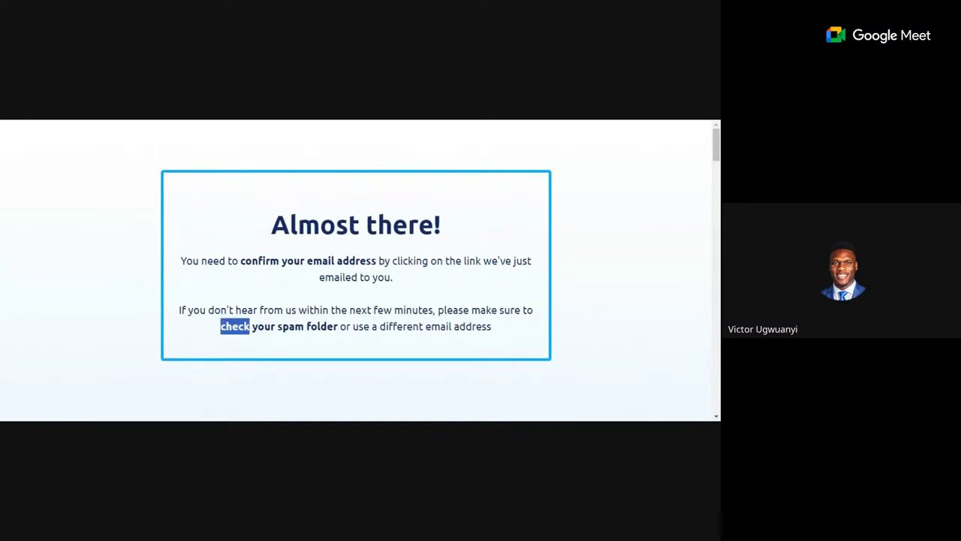
{"action": "left_click_drag", "start_coordinate": [235, 326], "coordinate": [491, 326]}
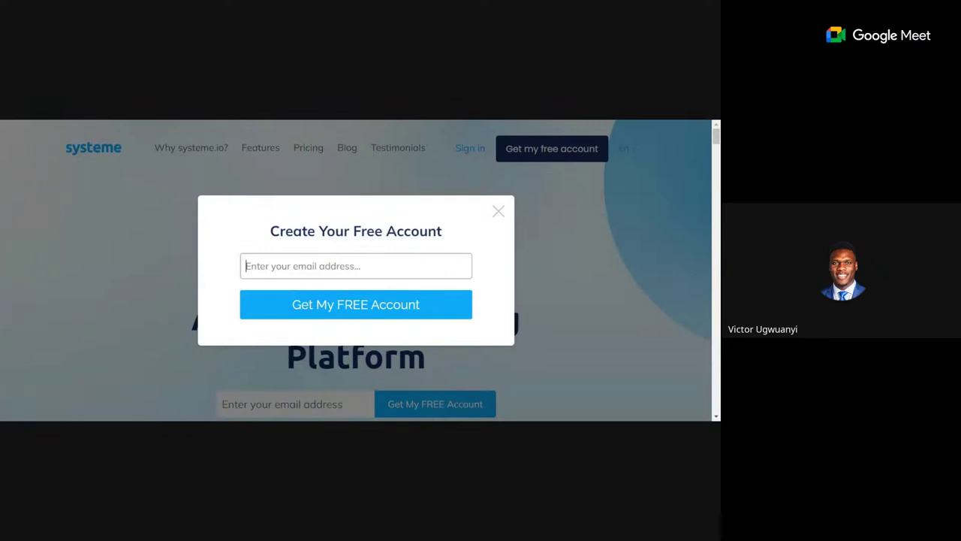
Step: Fill the sign-up e-mail field with the browser's saved e-mail suggestion
{"action": "type", "text": "th"}
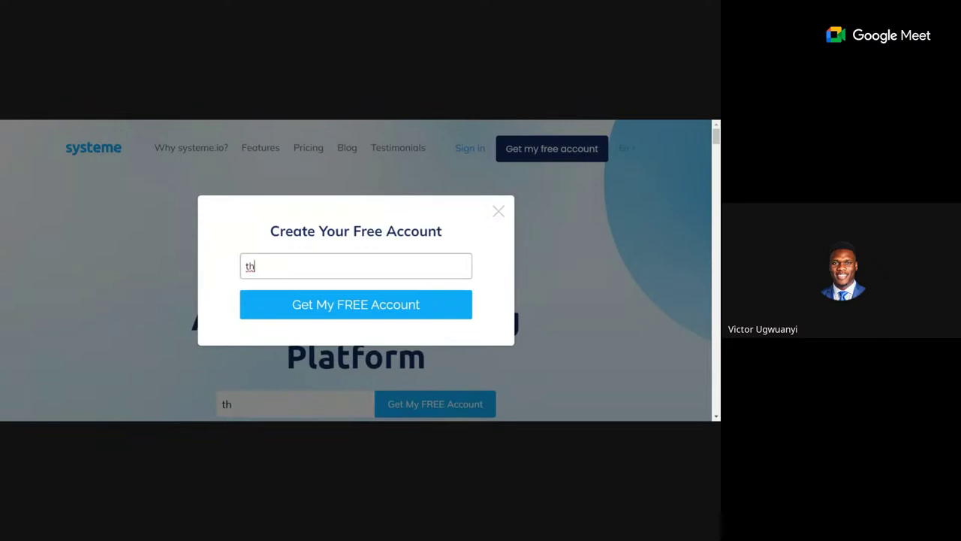
{"action": "key", "text": "Down"}
{"action": "key", "text": "Return"}
{"action": "key", "text": "Return"}
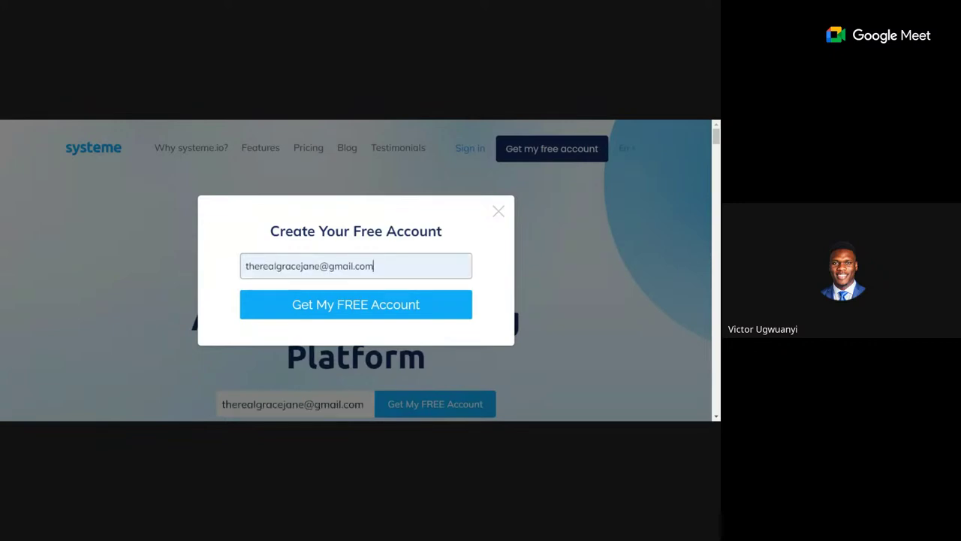
{"action": "key", "text": "Return"}
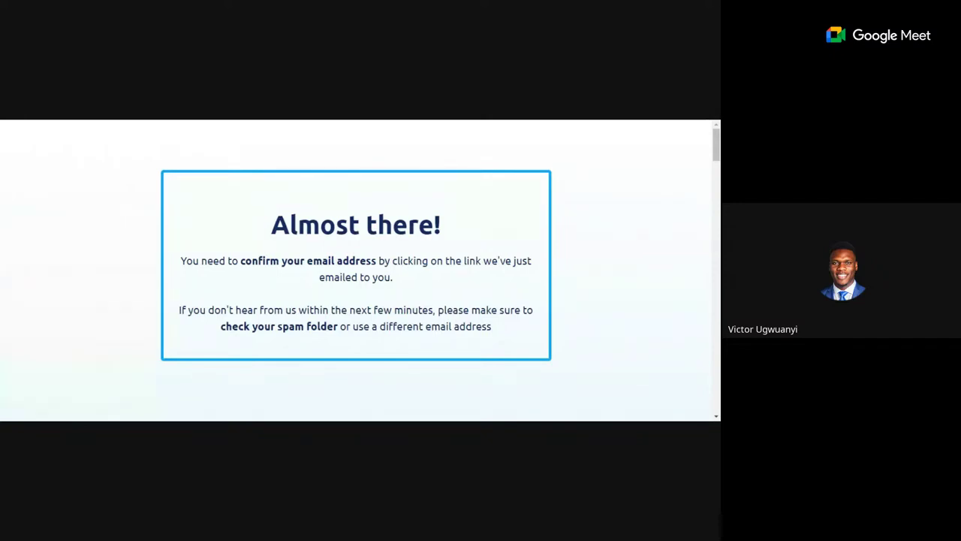
Step: Go back from the confirmation notice to the systeme.io Login page
{"action": "key", "text": "alt+Left"}
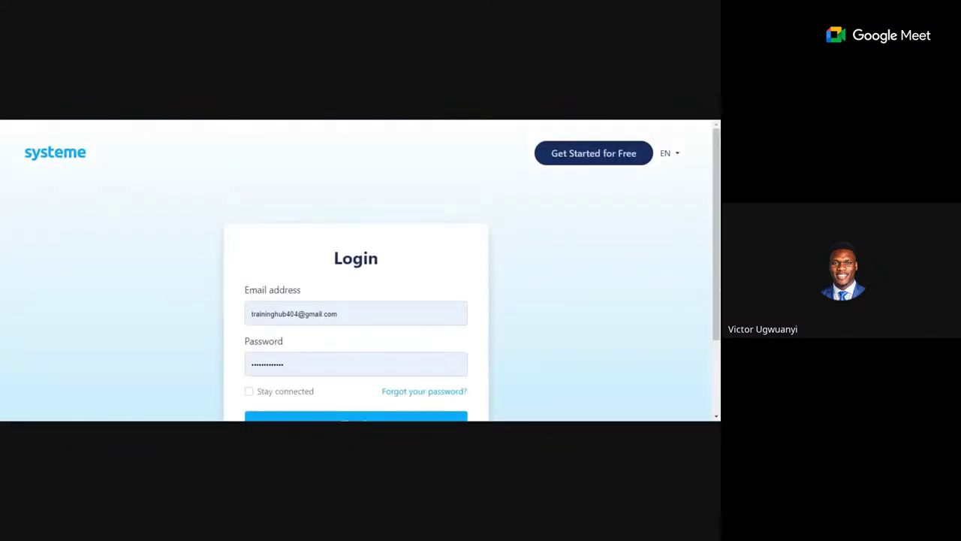
Step: Paste a saved e-mail into the login field, correct its username part, and sign in
{"action": "scroll", "coordinate": [470, 290], "scroll_direction": "down", "scroll_amount": 3}
{"action": "left_click", "coordinate": [356, 211]}
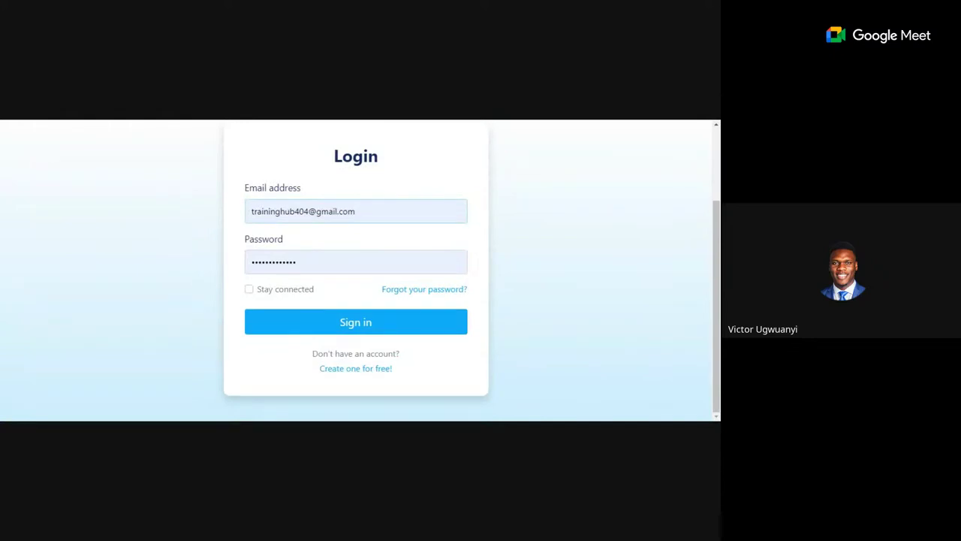
{"action": "key", "text": "ctrl+a"}
{"action": "key", "text": "ctrl+v"}
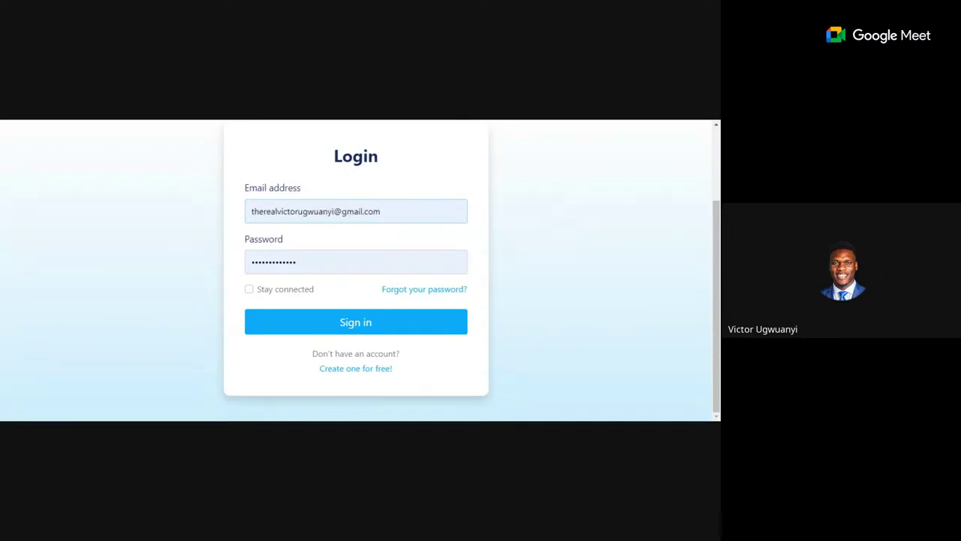
{"action": "key", "text": "shift+Right"}
{"action": "key", "text": "shift+Right"}
{"action": "key", "text": "shift+Right"}
{"action": "key", "text": "shift+Right"}
{"action": "key", "text": "shift+Right"}
{"action": "key", "text": "shift+Right"}
{"action": "key", "text": "shift+Right"}
{"action": "key", "text": "shift+Right"}
{"action": "key", "text": "shift+Right"}
{"action": "key", "text": "shift+Right"}
{"action": "key", "text": "shift+Right"}
{"action": "key", "text": "shift+Right"}
{"action": "key", "text": "shift+Right"}
{"action": "key", "text": "shift+Right"}
{"action": "key", "text": "shift+Right"}
{"action": "key", "text": "shift+Right"}
{"action": "key", "text": "shift+Left"}
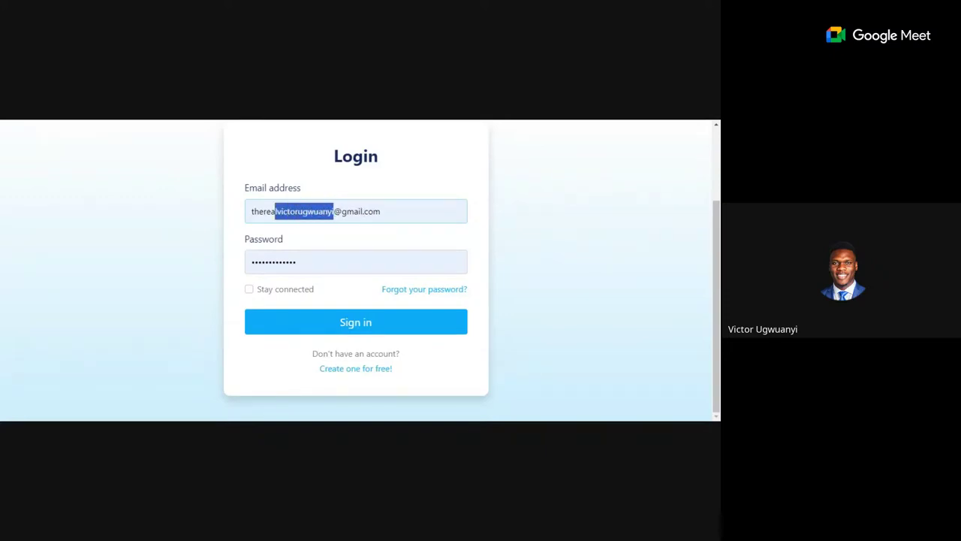
{"action": "key", "text": "BackSpace"}
{"action": "type", "text": "lgra"}
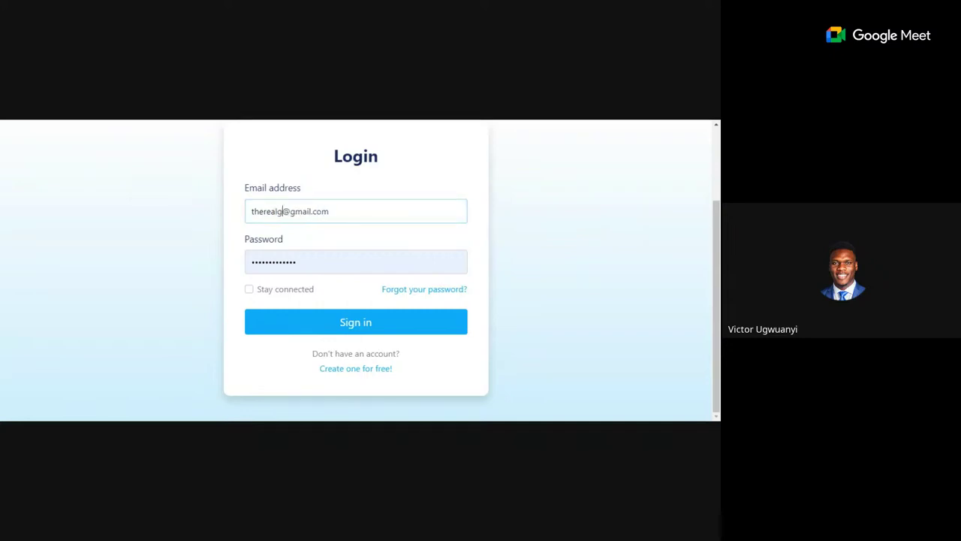
{"action": "type", "text": "cejane"}
{"action": "left_click", "coordinate": [356, 321]}
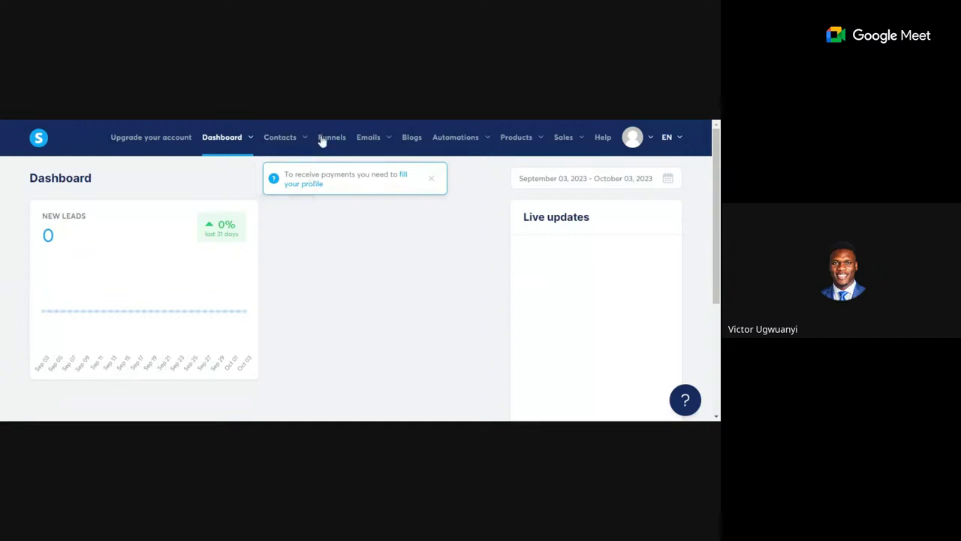
Step: Go to Funnels and view the list showing the New Webinar funnel
{"action": "left_click", "coordinate": [328, 143]}
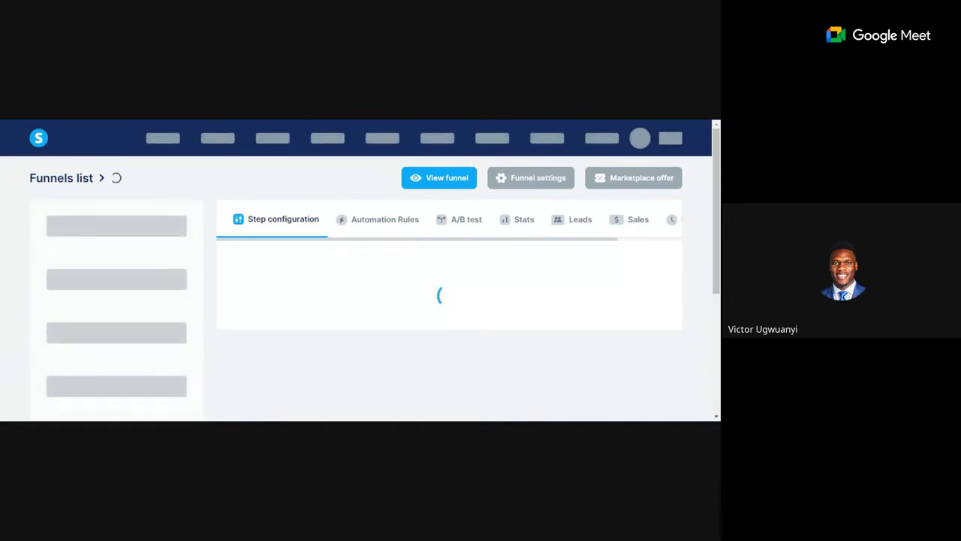
{"action": "scroll", "coordinate": [360, 270], "scroll_direction": "down", "scroll_amount": 1}
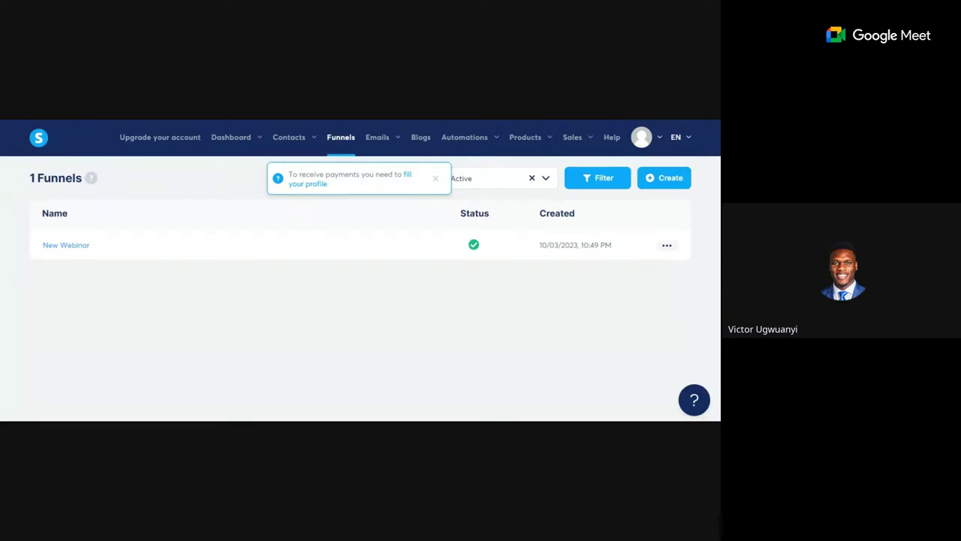
Step: In the New Webinar funnel, set the step URL path to road21k, save, and copy its address
{"action": "left_click", "coordinate": [66, 245]}
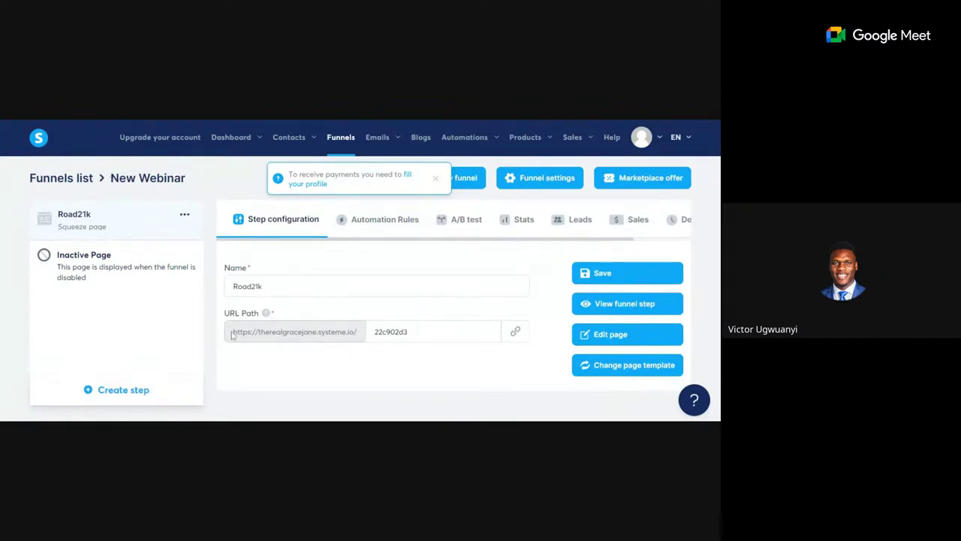
{"action": "left_click_drag", "start_coordinate": [235, 338], "coordinate": [366, 343]}
{"action": "left_click_drag", "start_coordinate": [374, 331], "coordinate": [407, 331]}
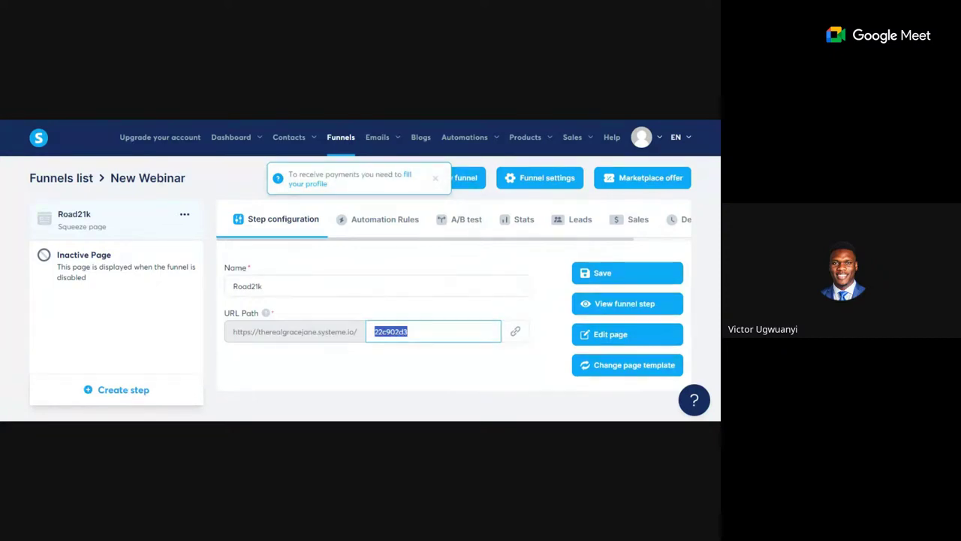
{"action": "key", "text": "BackSpace"}
{"action": "type", "text": "road21k"}
{"action": "left_click", "coordinate": [609, 277]}
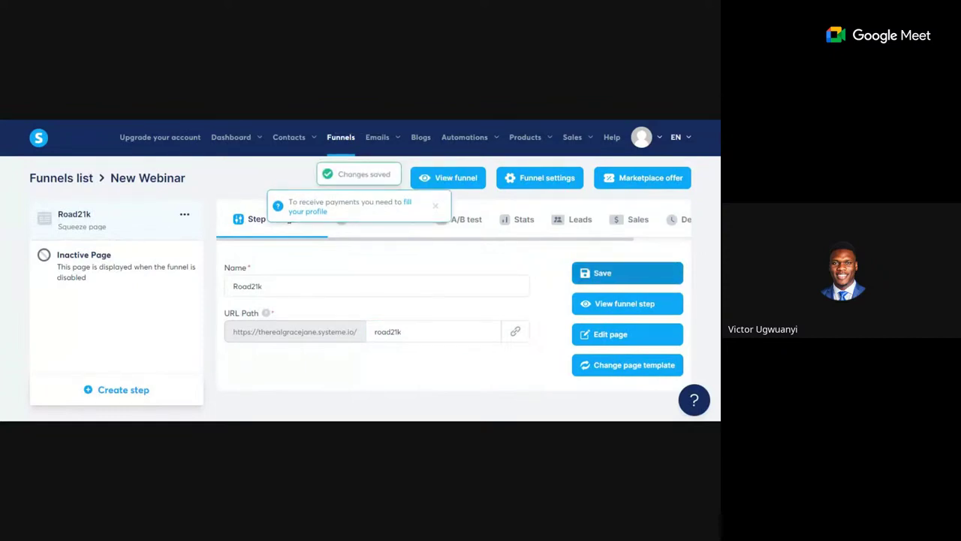
{"action": "left_click", "coordinate": [516, 332]}
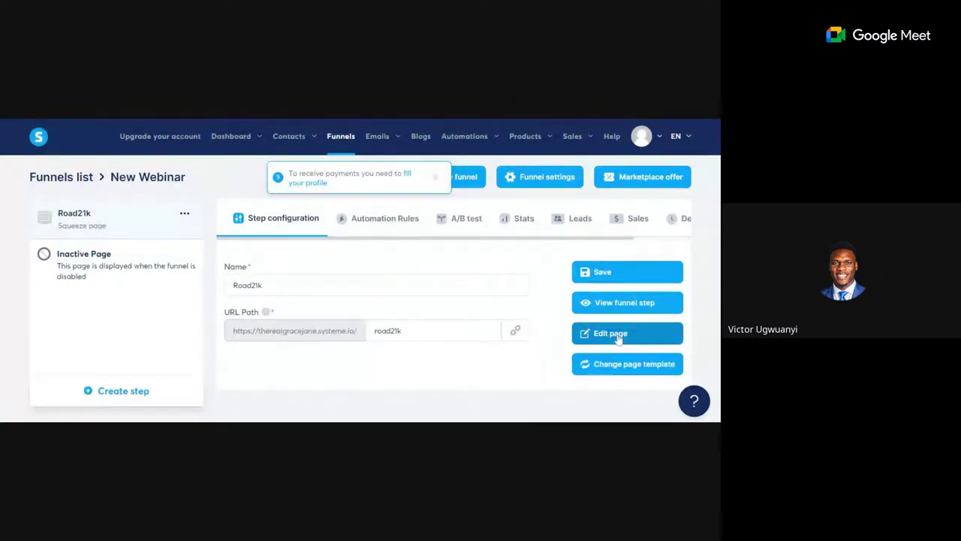
Step: Open the Road21k page in the editor and scroll to the GET INSTANT ACCESS NOW!!! button
{"action": "left_click", "coordinate": [617, 339]}
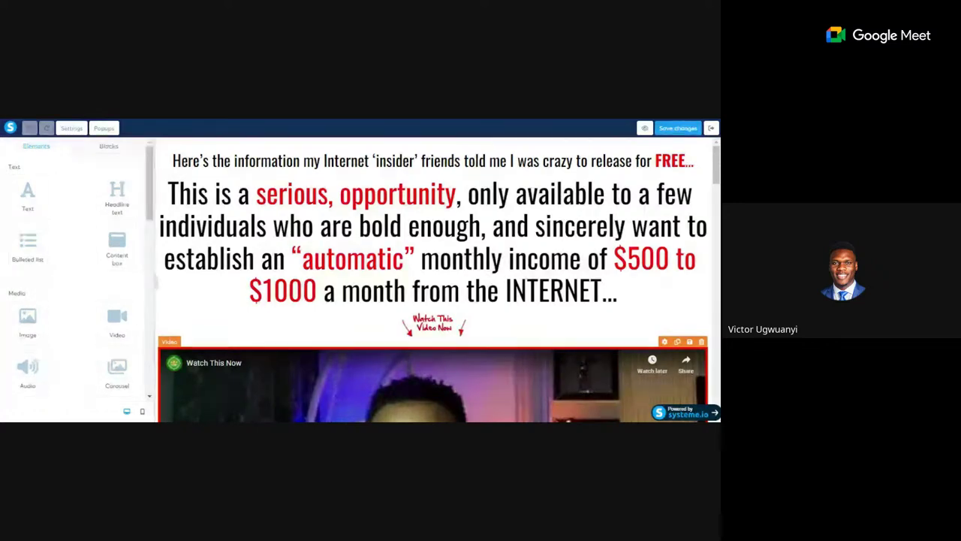
{"action": "scroll", "coordinate": [432, 277], "scroll_direction": "down", "scroll_amount": 10}
{"action": "scroll", "coordinate": [432, 277], "scroll_direction": "up", "scroll_amount": 1}
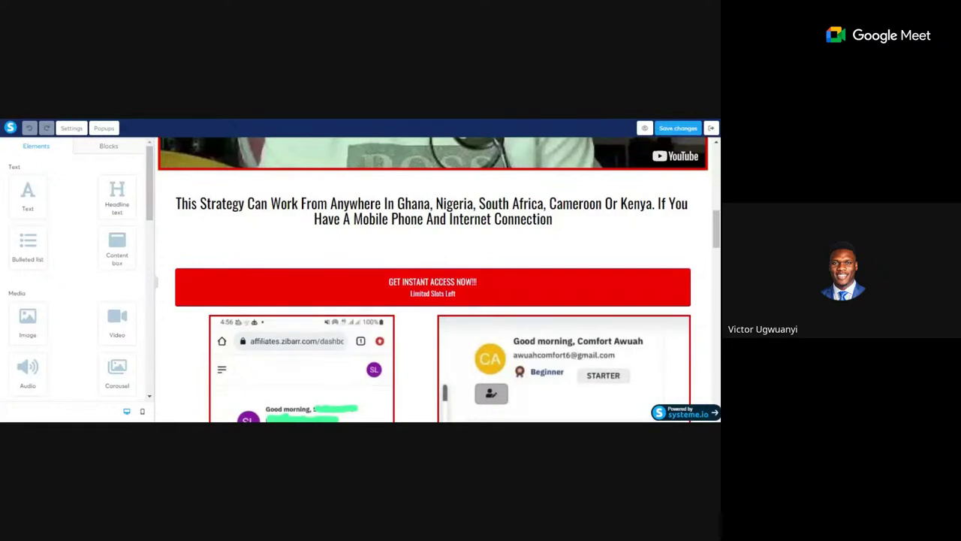
{"action": "left_click", "coordinate": [433, 287]}
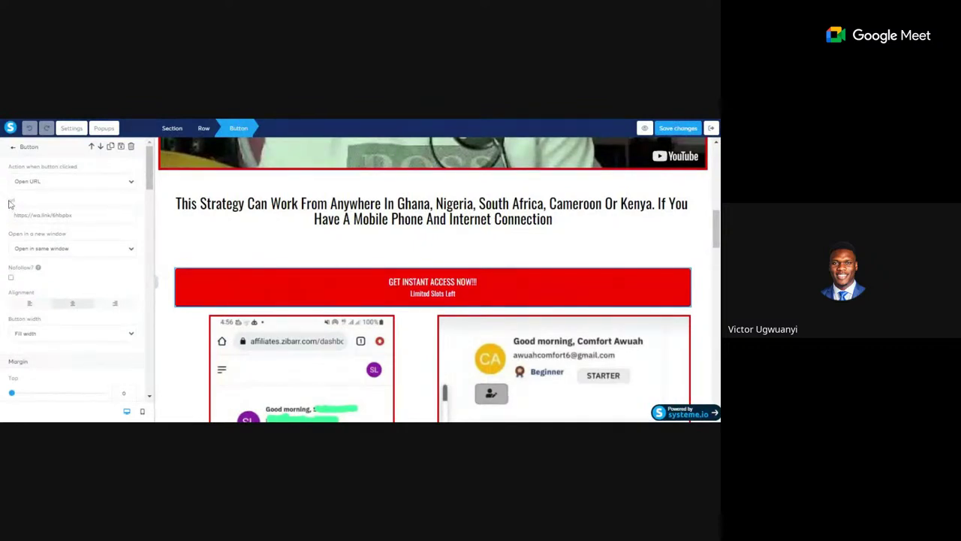
{"action": "left_click_drag", "start_coordinate": [9, 202], "coordinate": [16, 203]}
{"action": "left_click", "coordinate": [15, 215]}
{"action": "left_click_drag", "start_coordinate": [14, 215], "coordinate": [72, 215]}
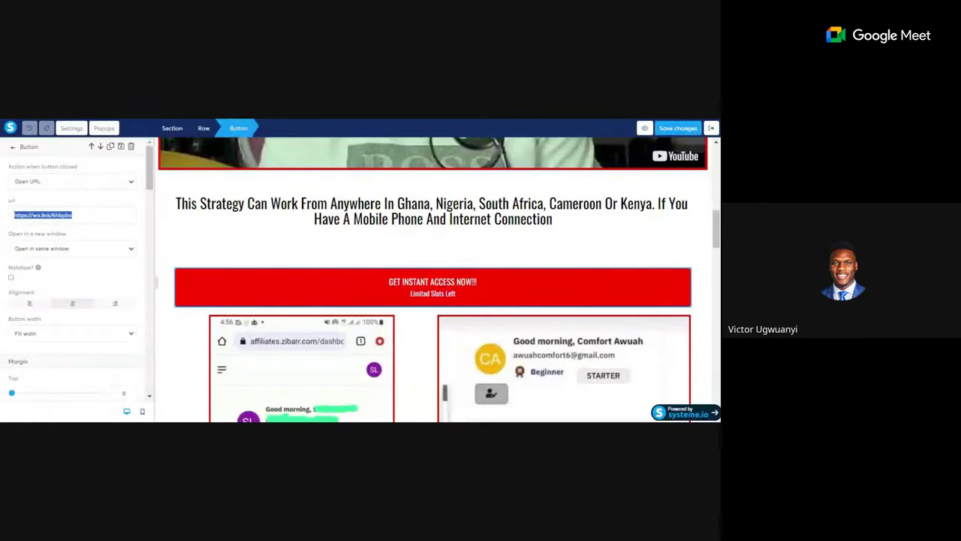
{"action": "key", "text": "Escape"}
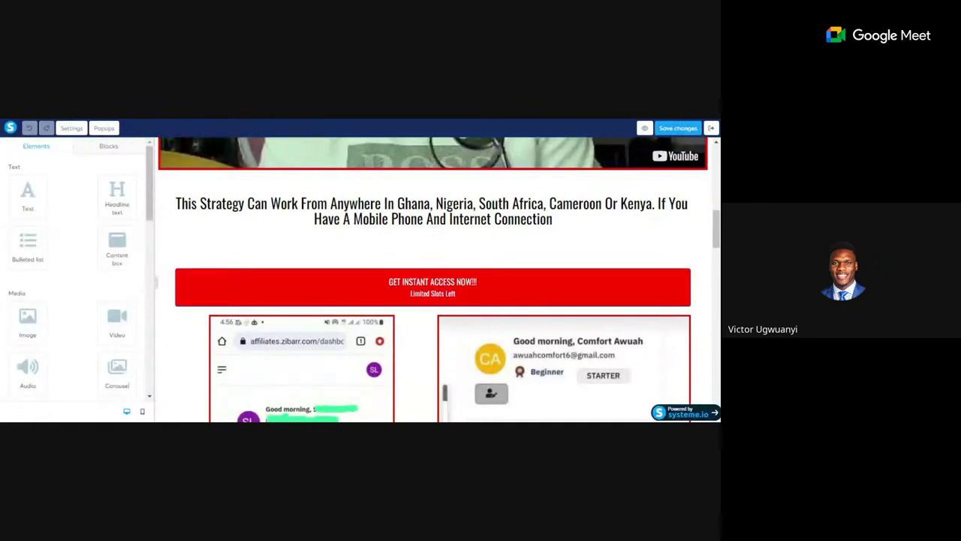
{"action": "scroll", "coordinate": [433, 284], "scroll_direction": "down", "scroll_amount": 1}
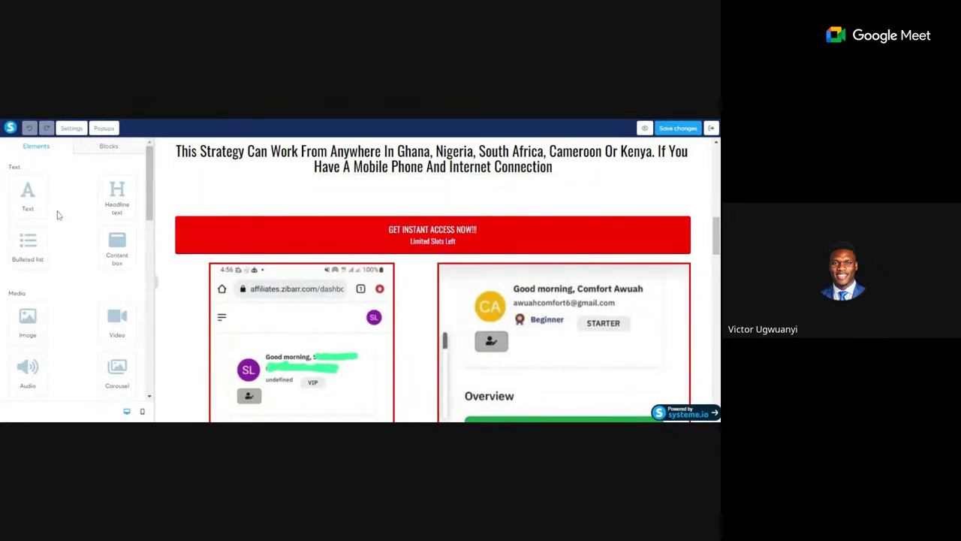
{"action": "left_click", "coordinate": [271, 240]}
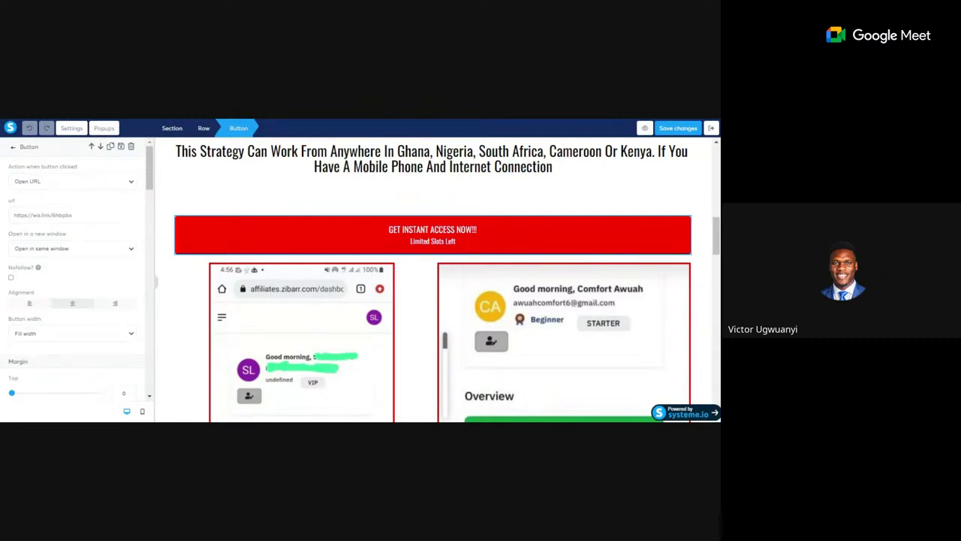
{"action": "left_click", "coordinate": [373, 205]}
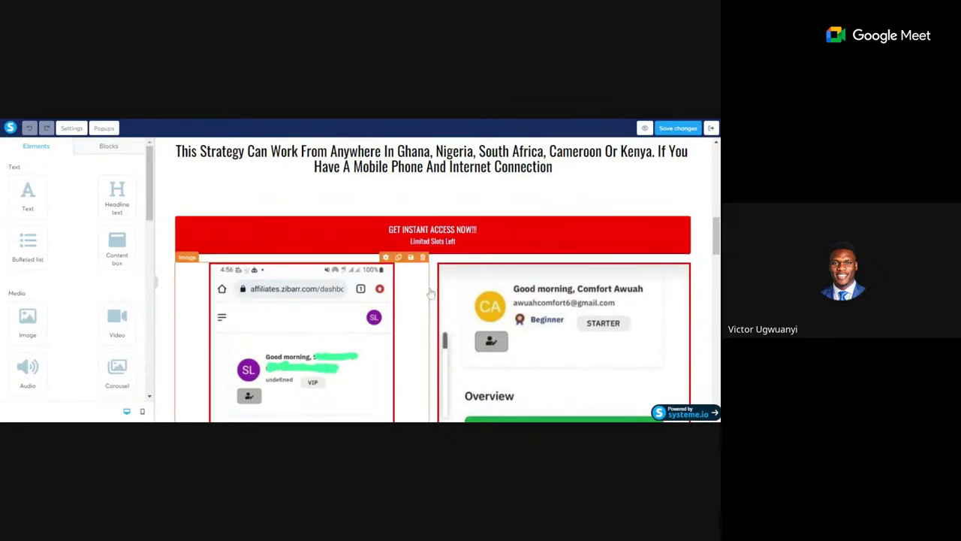
{"action": "scroll", "coordinate": [430, 293], "scroll_direction": "down", "scroll_amount": 3}
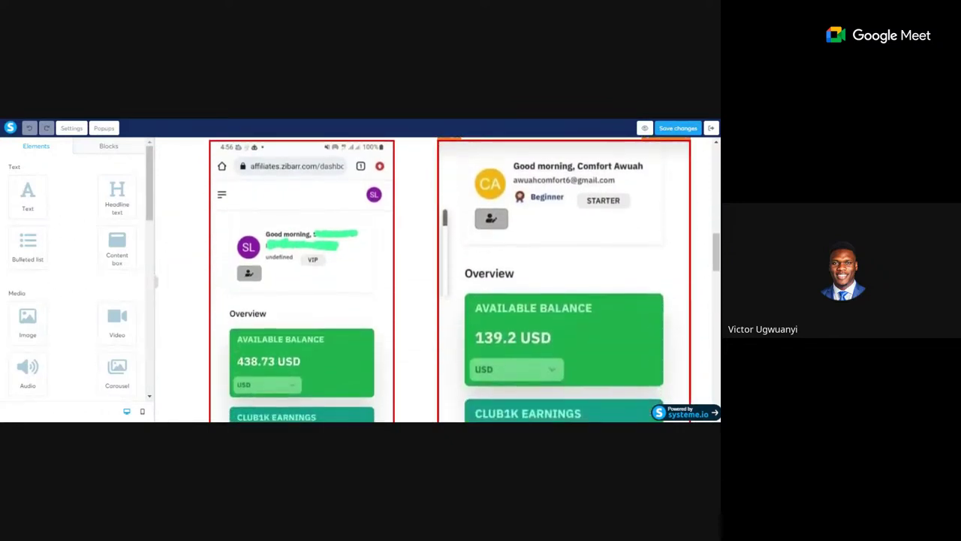
{"action": "scroll", "coordinate": [430, 293], "scroll_direction": "down", "scroll_amount": 15}
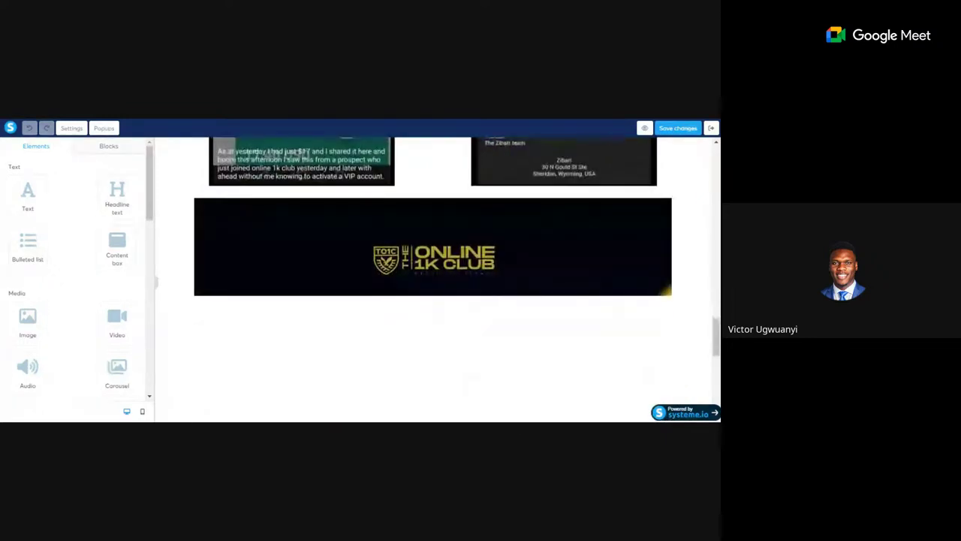
{"action": "scroll", "coordinate": [430, 293], "scroll_direction": "down", "scroll_amount": 10}
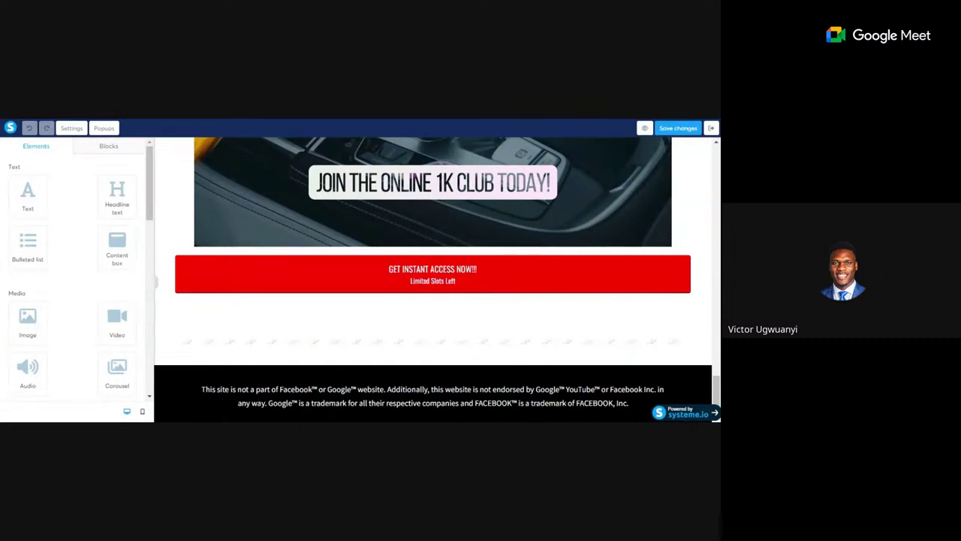
{"action": "left_click", "coordinate": [432, 274]}
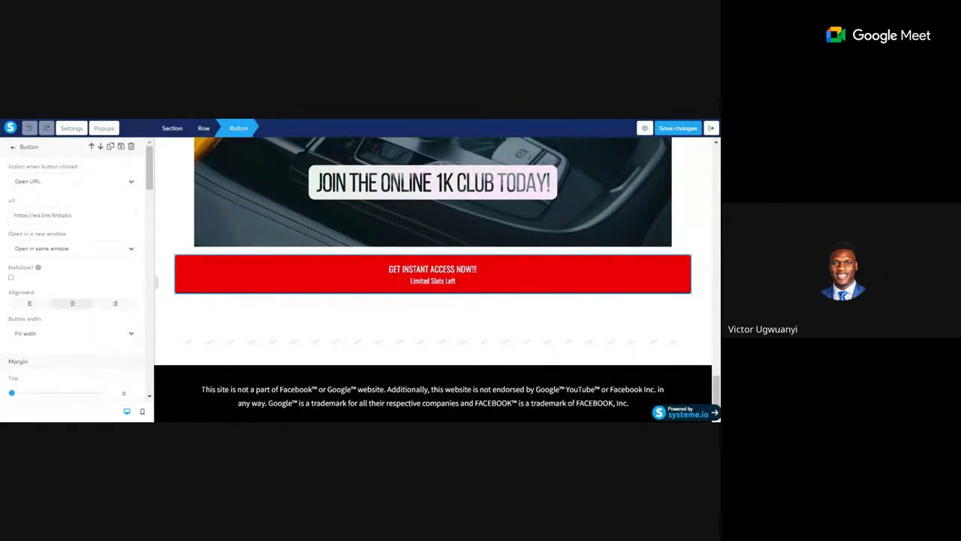
{"action": "key", "text": "ctrl+a"}
{"action": "key", "text": "Escape"}
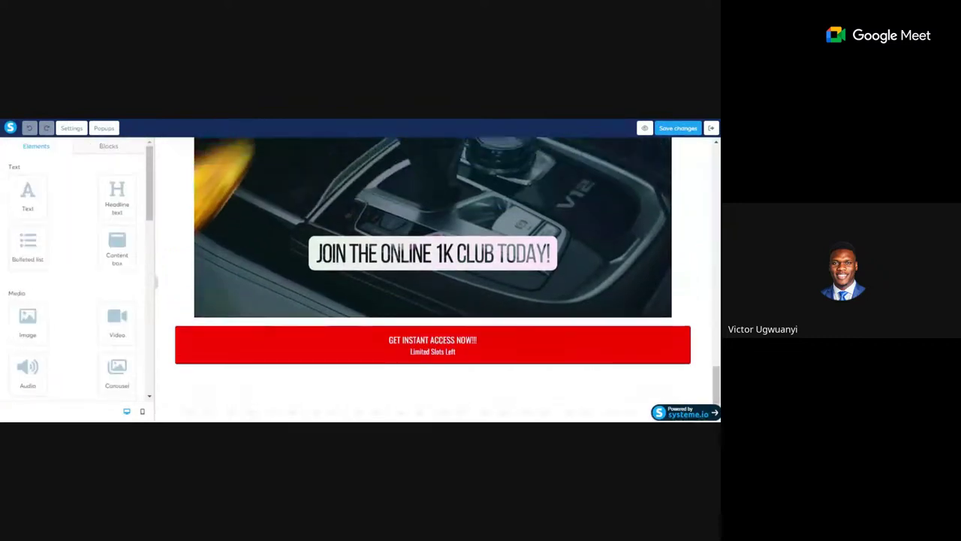
{"action": "scroll", "coordinate": [447, 271], "scroll_direction": "up", "scroll_amount": 6}
{"action": "scroll", "coordinate": [434, 277], "scroll_direction": "up", "scroll_amount": 5}
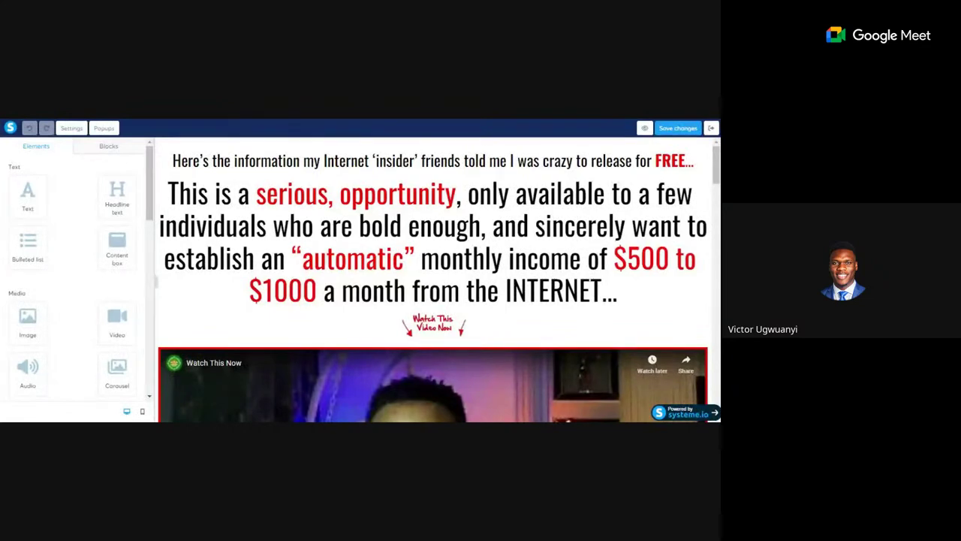
Step: Scroll down through the sales page content in the editor
{"action": "scroll", "coordinate": [433, 279], "scroll_direction": "down", "scroll_amount": 15}
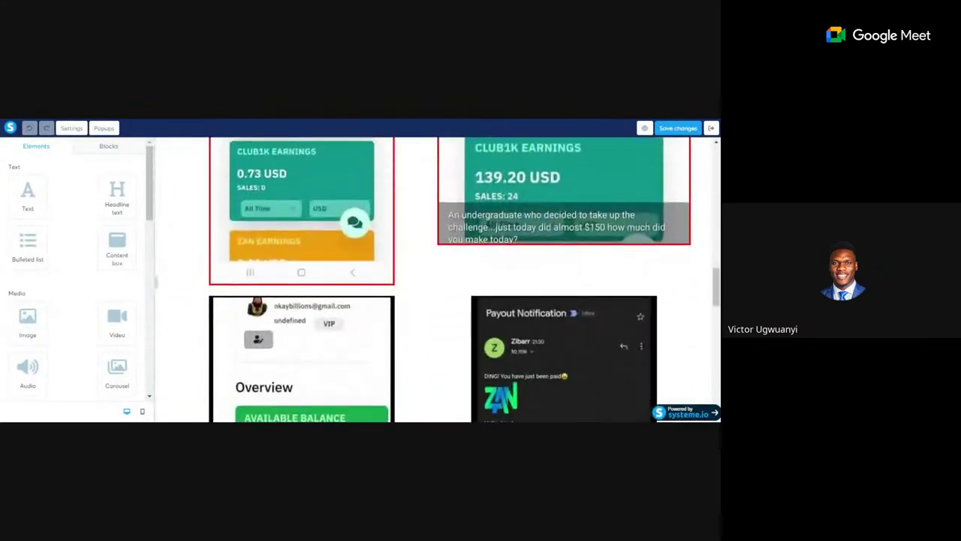
{"action": "scroll", "coordinate": [433, 279], "scroll_direction": "down", "scroll_amount": 6}
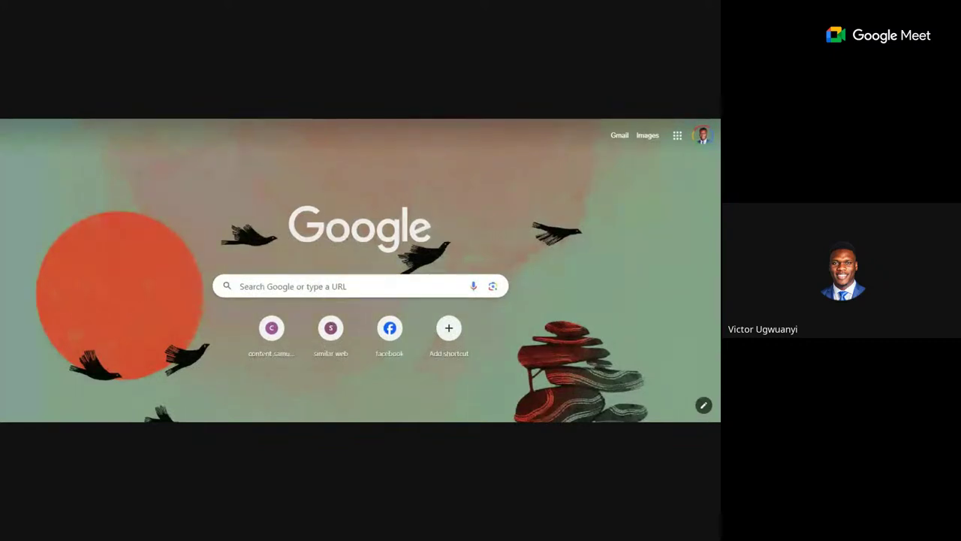
Step: Load the Meta Business Suite home page for the 1k Club account
{"action": "key", "text": "Return"}
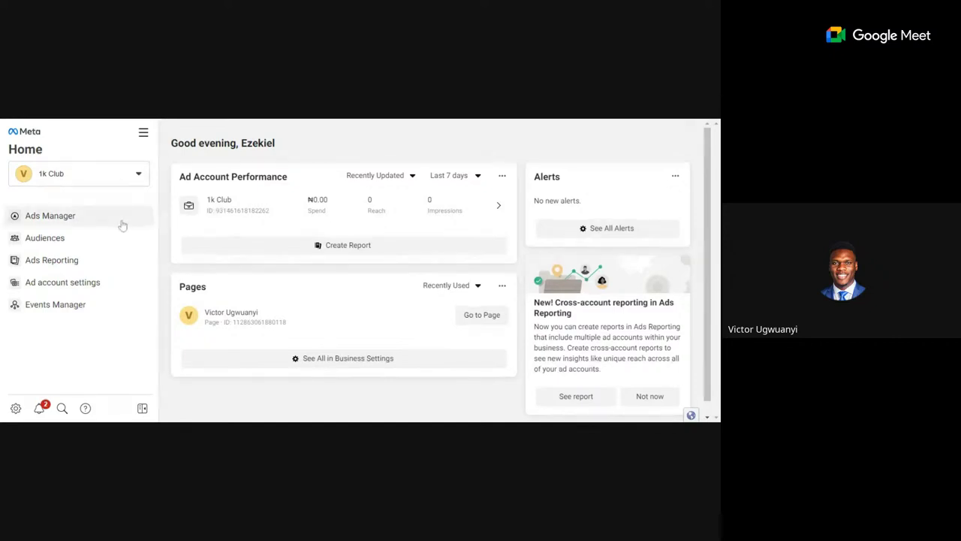
Step: Open the 1k Club account selector to list the 1k Club and Soul Swipe accounts
{"action": "left_click", "coordinate": [122, 225]}
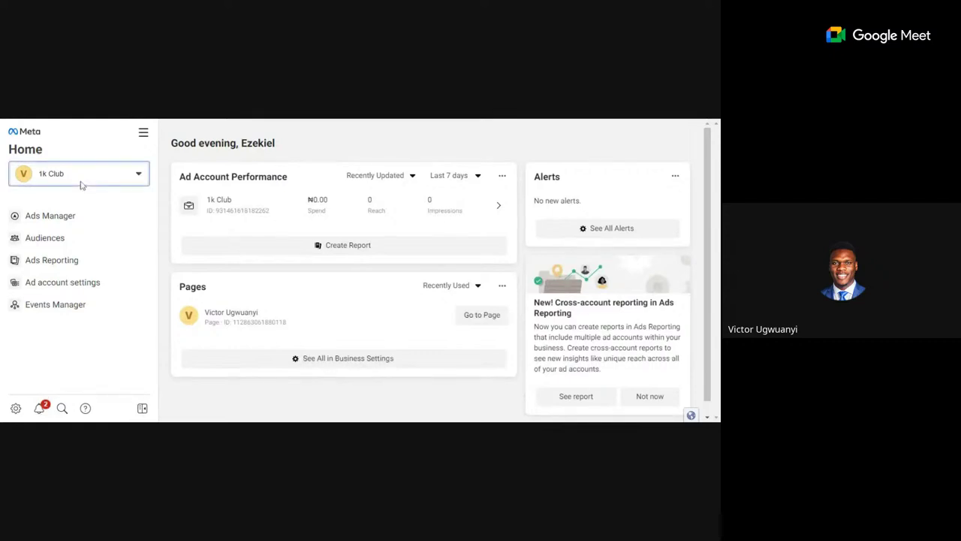
{"action": "left_click", "coordinate": [80, 180]}
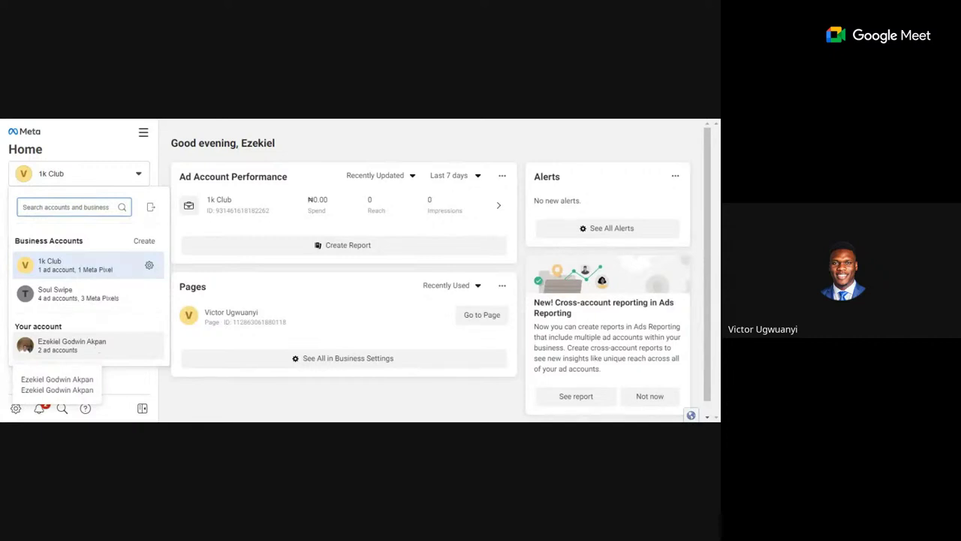
Step: Reopen the business accounts list to review each business's Meta Pixels, then dismiss it
{"action": "left_click", "coordinate": [123, 175]}
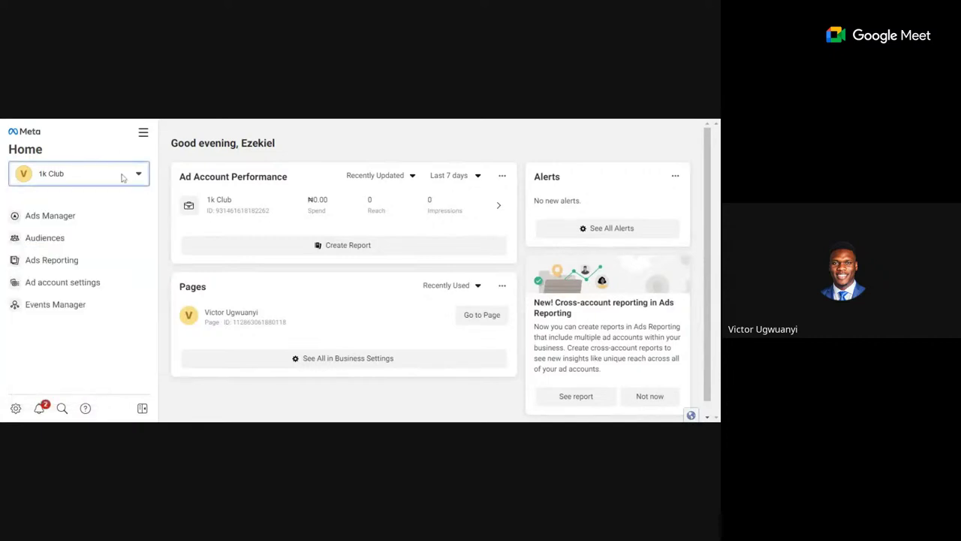
{"action": "left_click", "coordinate": [124, 177]}
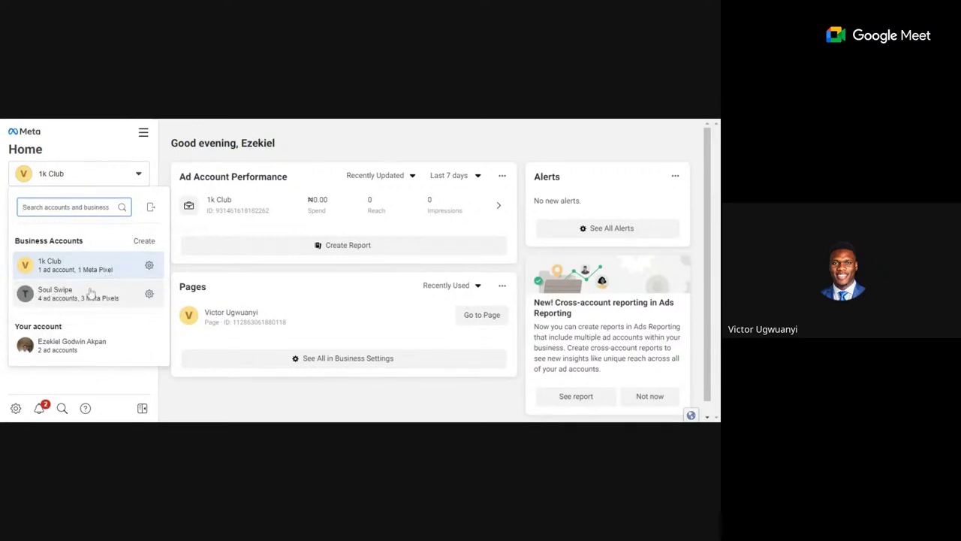
{"action": "mouse_move", "coordinate": [91, 293]}
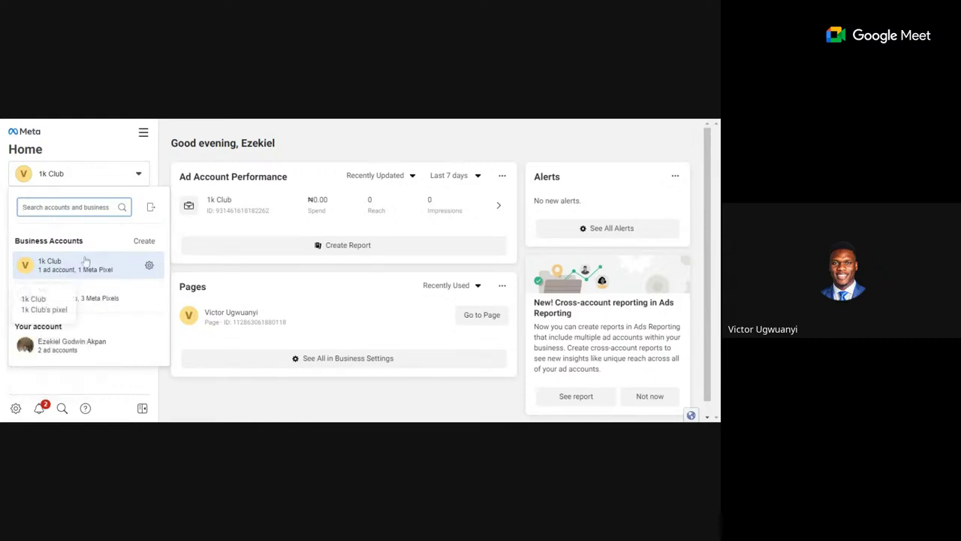
{"action": "key", "text": "Escape"}
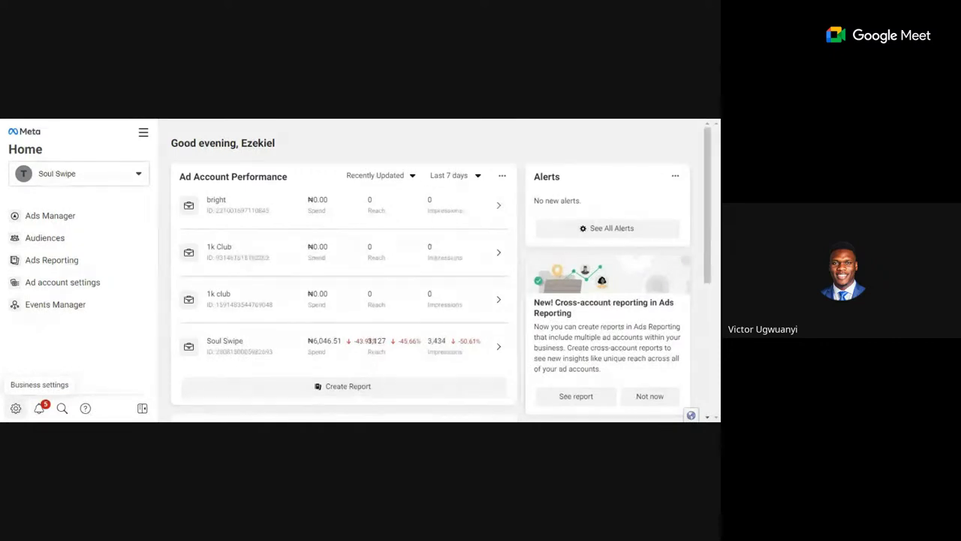
Step: Open Soul Swipe's Business settings People list and expand Data Sources in the sidebar
{"action": "left_click", "coordinate": [15, 409]}
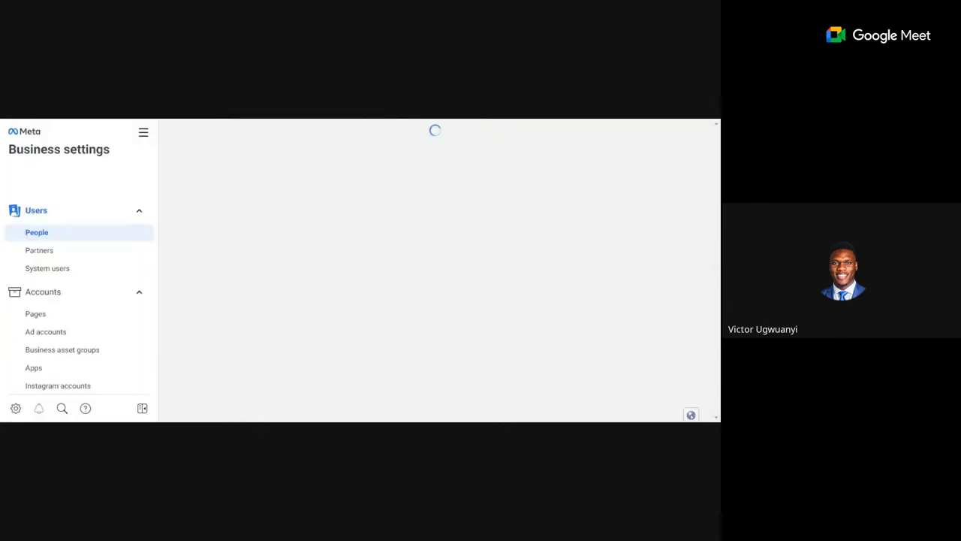
{"action": "scroll", "coordinate": [79, 300], "scroll_direction": "down", "scroll_amount": 5}
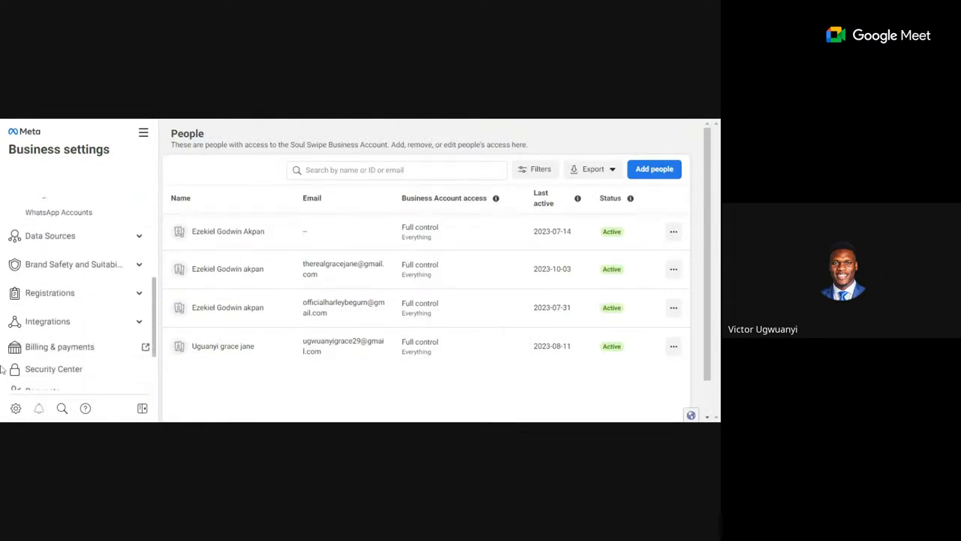
{"action": "left_click", "coordinate": [75, 237]}
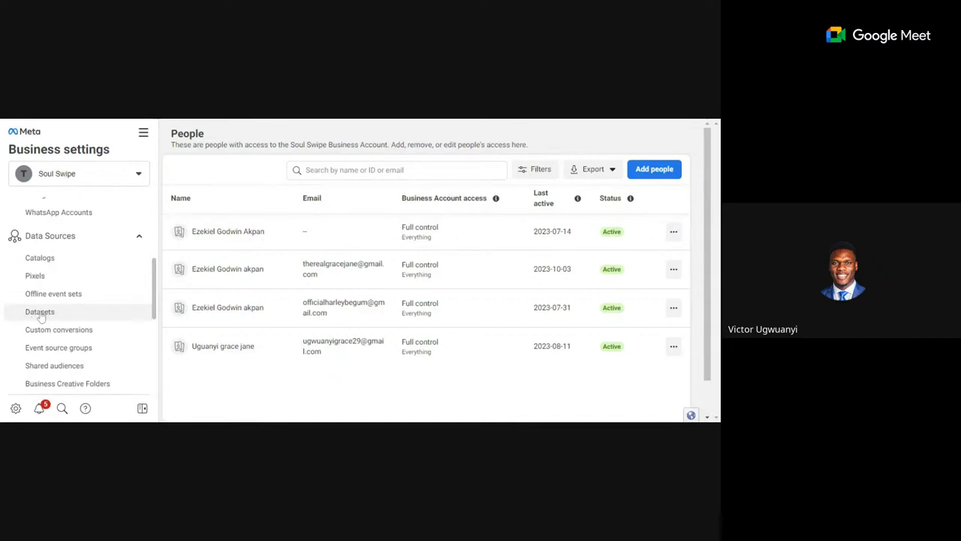
Step: Show Soul Swipe's existing datasets and start adding a new dataset
{"action": "left_click", "coordinate": [45, 317]}
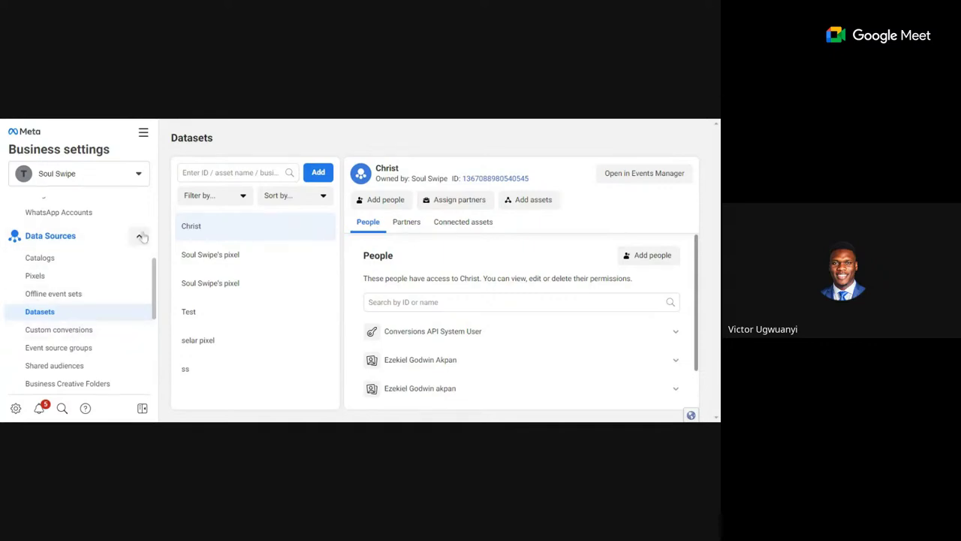
{"action": "left_click", "coordinate": [317, 179]}
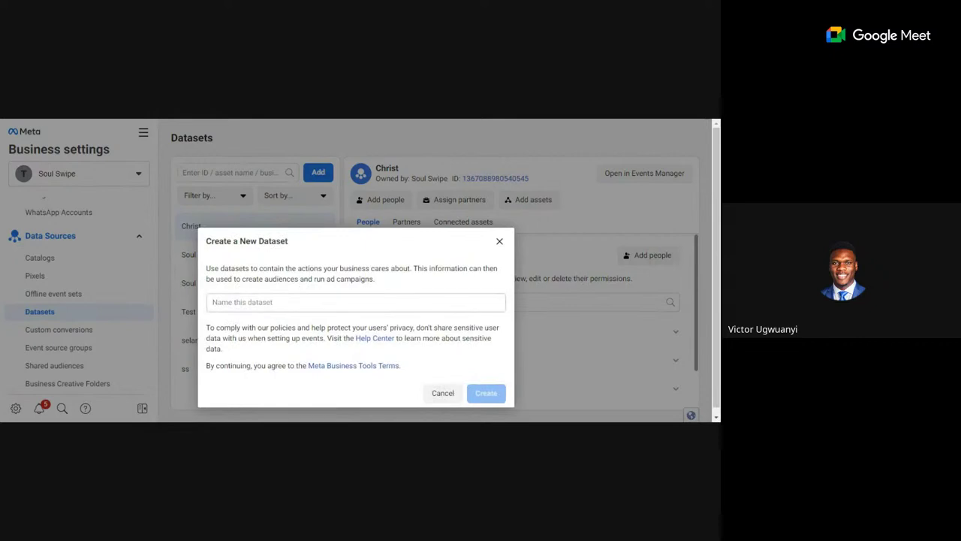
Step: Create a Soul Swipe dataset named '15 Days income Challenge'
{"action": "left_click", "coordinate": [353, 302]}
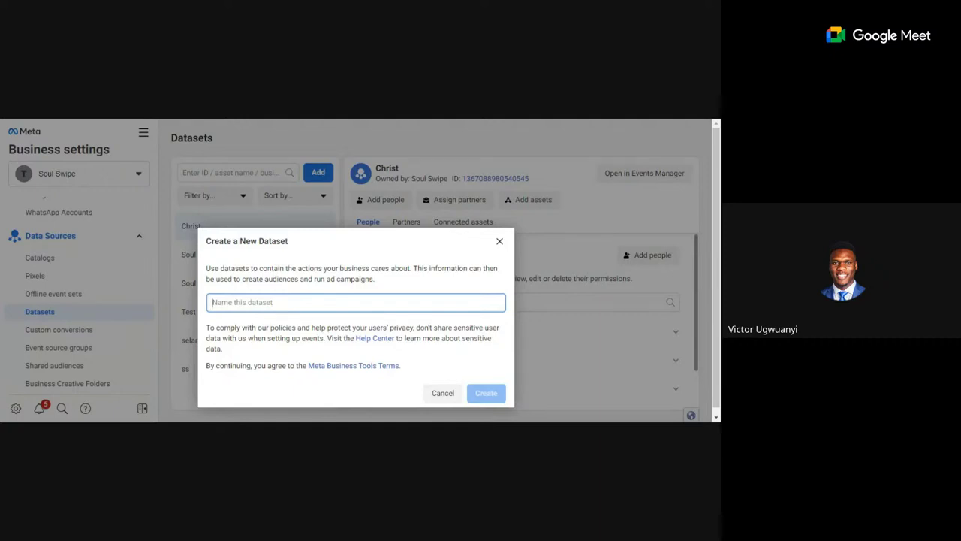
{"action": "type", "text": "15"}
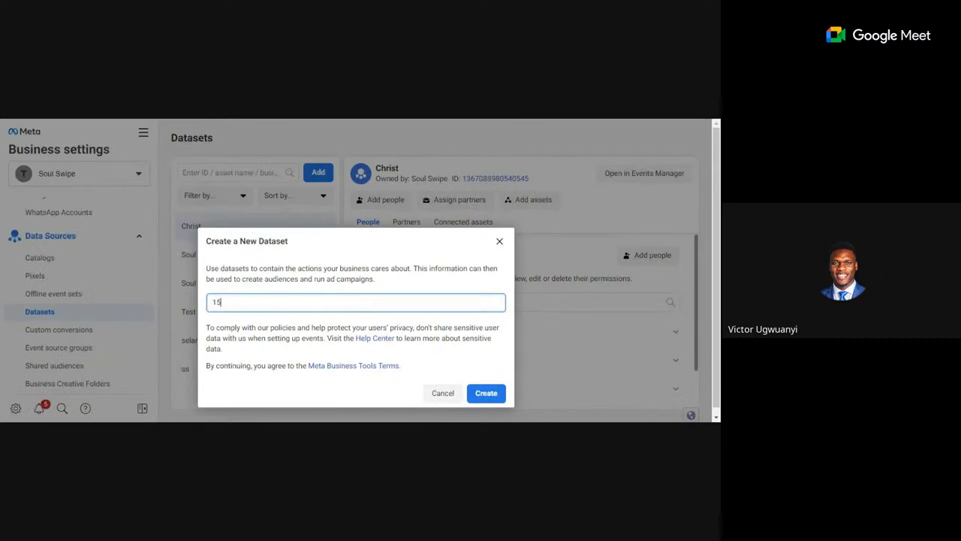
{"action": "type", "text": "ys income Challenge"}
{"action": "left_click", "coordinate": [492, 397]}
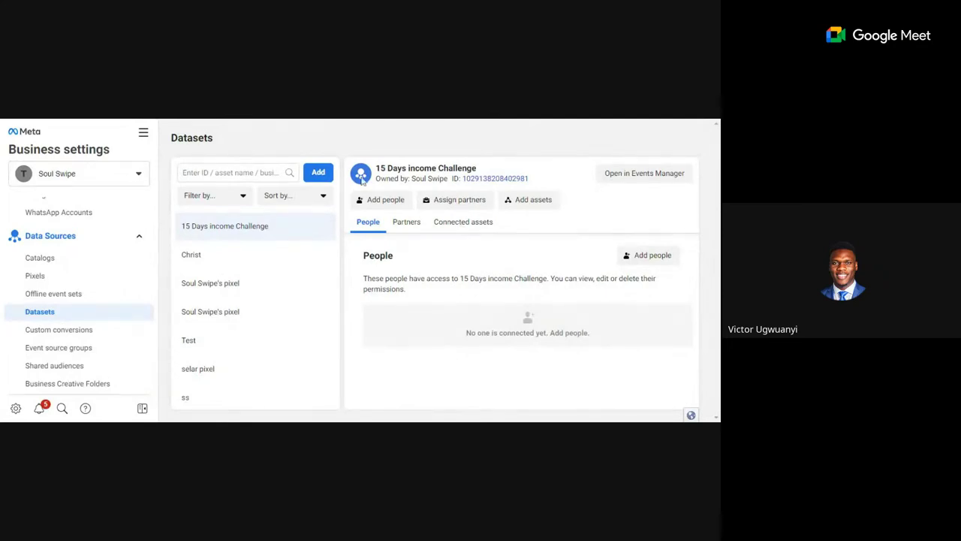
Step: Highlight the new dataset's title and its Soul Swipe owner line
{"action": "left_click_drag", "start_coordinate": [375, 168], "coordinate": [479, 174]}
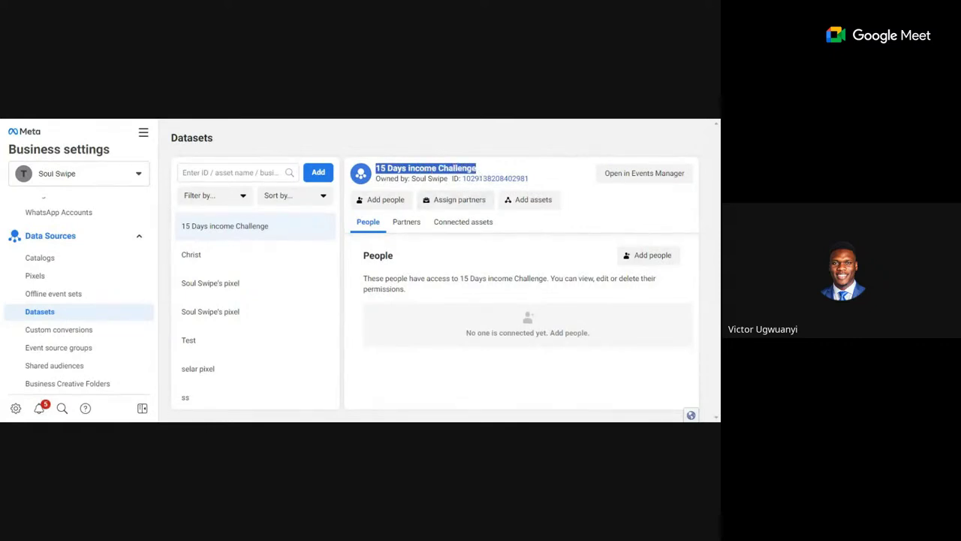
{"action": "mouse_move", "coordinate": [411, 178]}
{"action": "left_mouse_down"}
{"action": "mouse_move", "coordinate": [531, 185]}
{"action": "mouse_move", "coordinate": [414, 190]}
{"action": "left_mouse_up"}
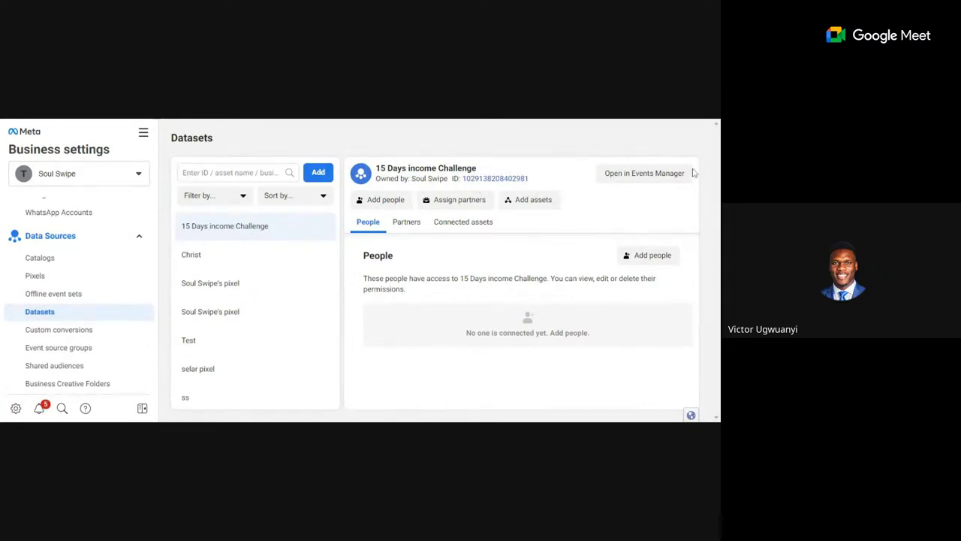
Step: Open 15 Days income Challenge in Events Manager and scroll to the website-events setup options
{"action": "left_click", "coordinate": [644, 181]}
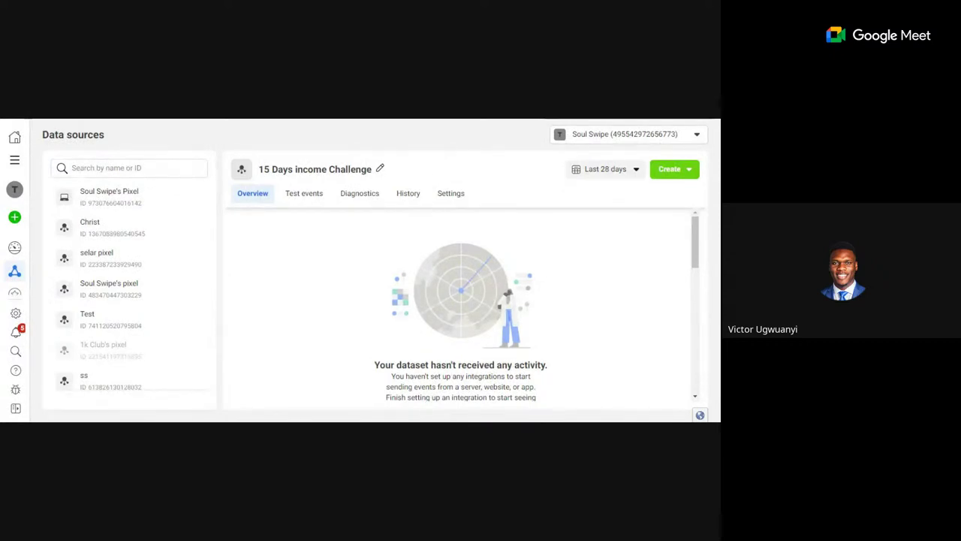
{"action": "scroll", "coordinate": [460, 304], "scroll_direction": "down", "scroll_amount": 3}
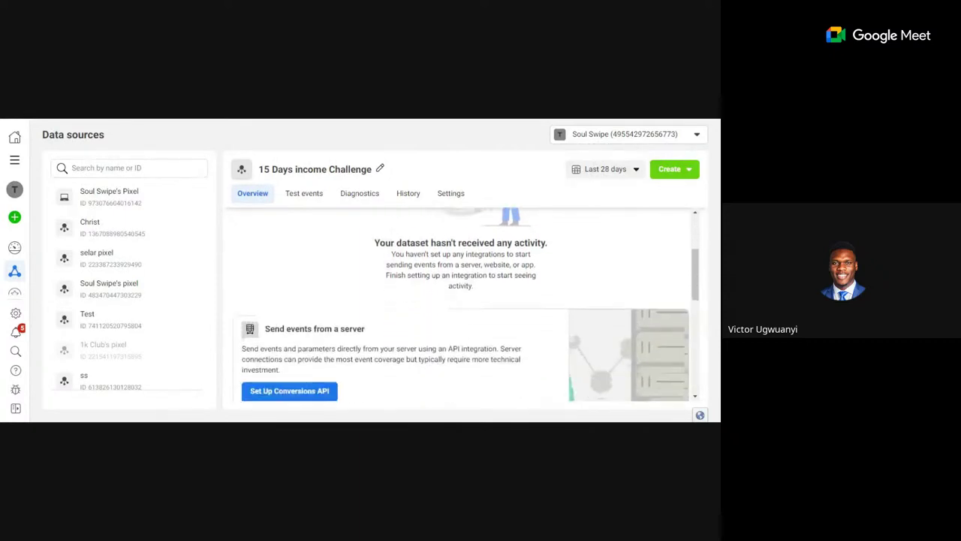
{"action": "scroll", "coordinate": [466, 304], "scroll_direction": "down", "scroll_amount": 2}
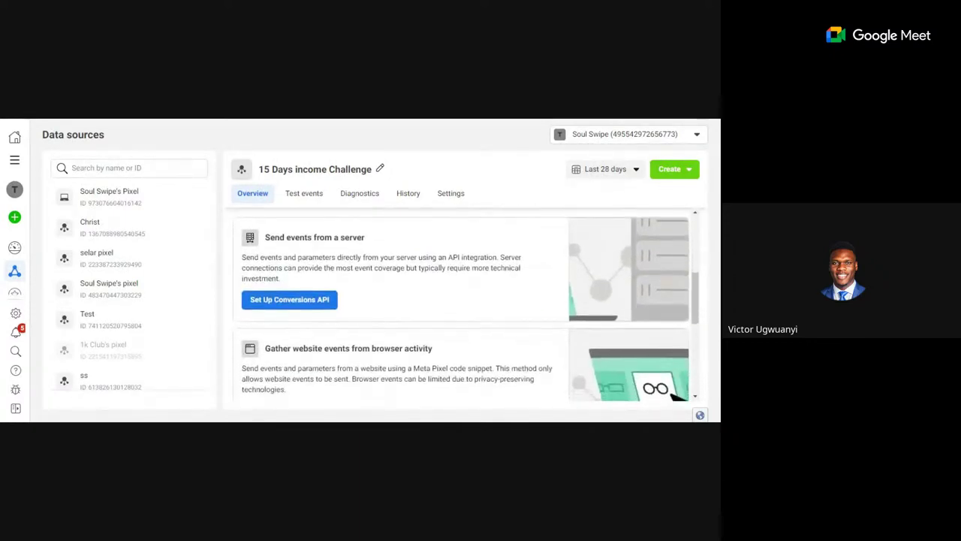
{"action": "scroll", "coordinate": [461, 304], "scroll_direction": "down", "scroll_amount": 2}
{"action": "scroll", "coordinate": [460, 304], "scroll_direction": "up", "scroll_amount": 1}
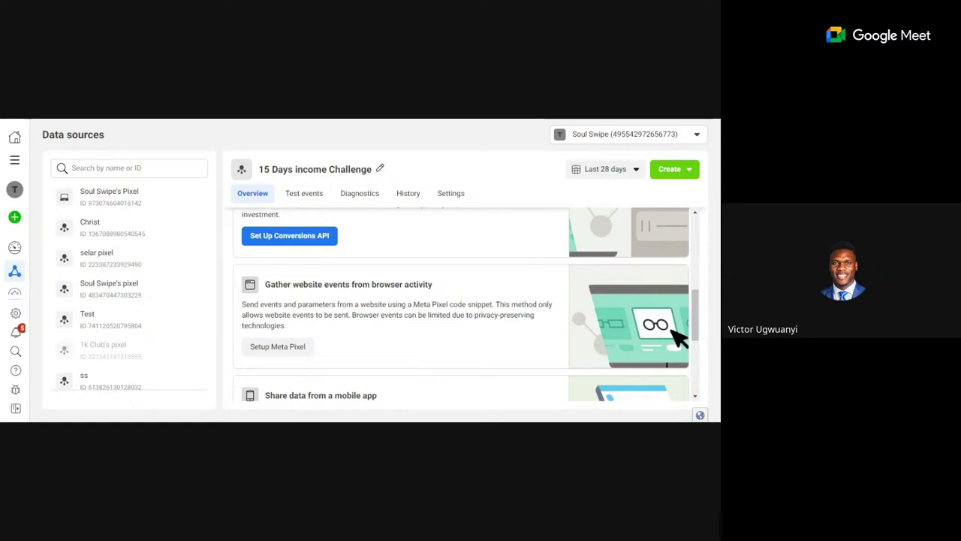
Step: Choose manual Meta Pixel installation and copy the pixel base code
{"action": "left_click", "coordinate": [277, 347]}
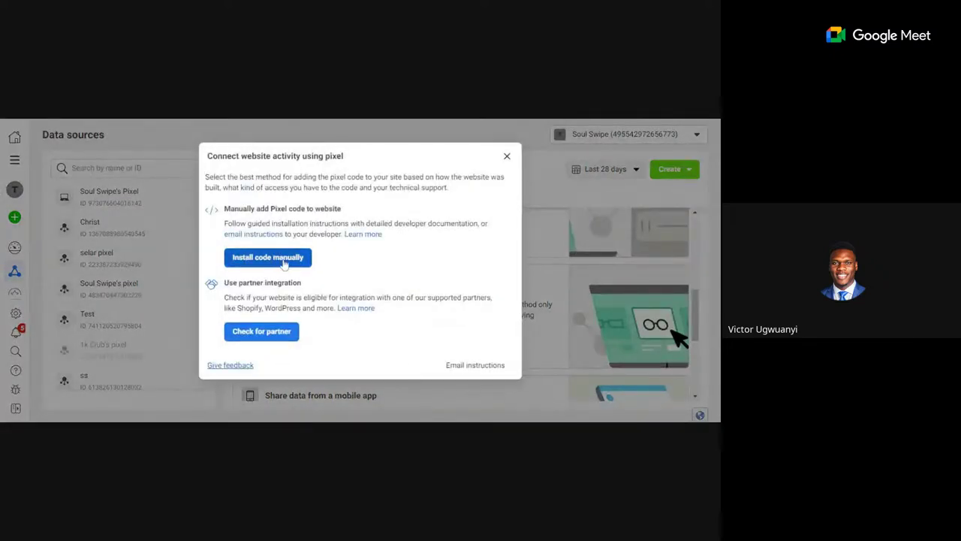
{"action": "left_click", "coordinate": [283, 261]}
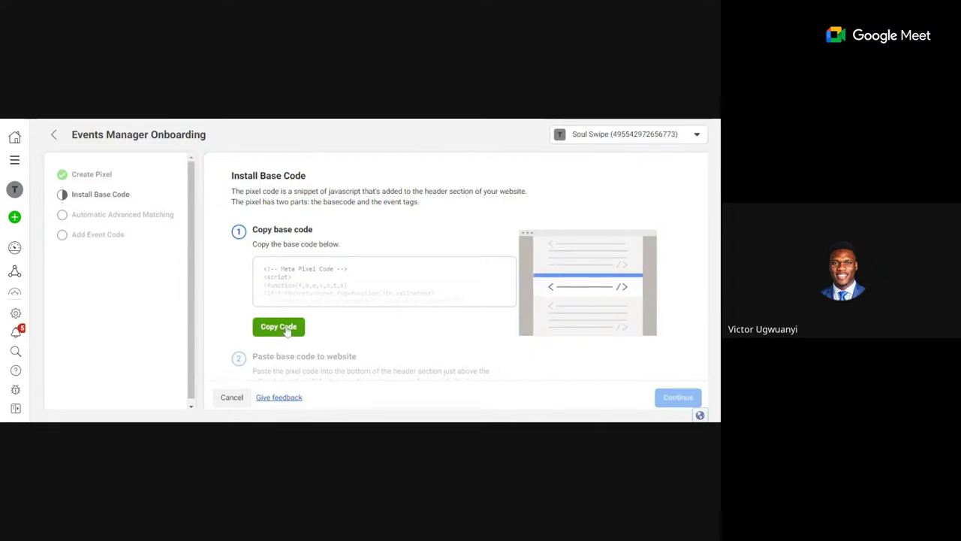
{"action": "left_click", "coordinate": [279, 326]}
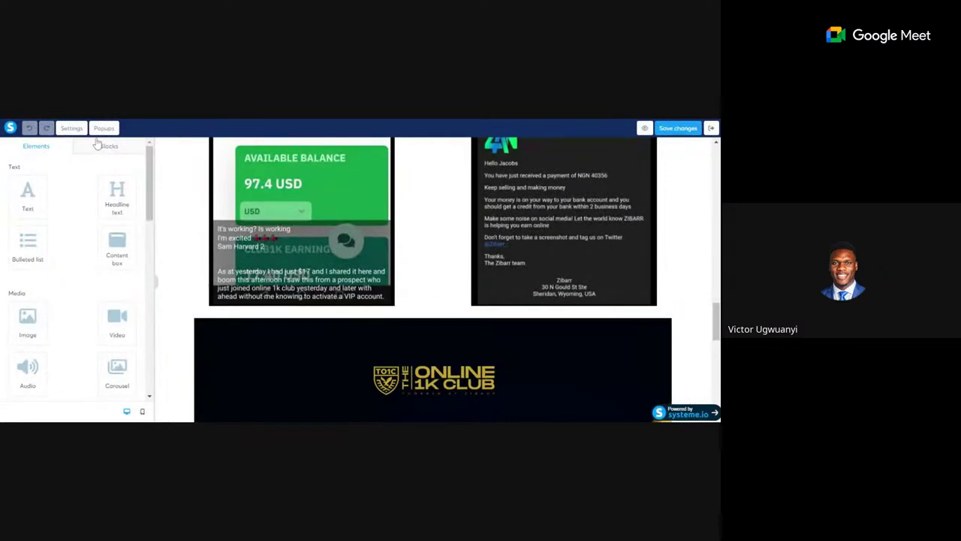
Step: Select and deselect the balance screenshot image block on the testimonial page
{"action": "left_click", "coordinate": [259, 184]}
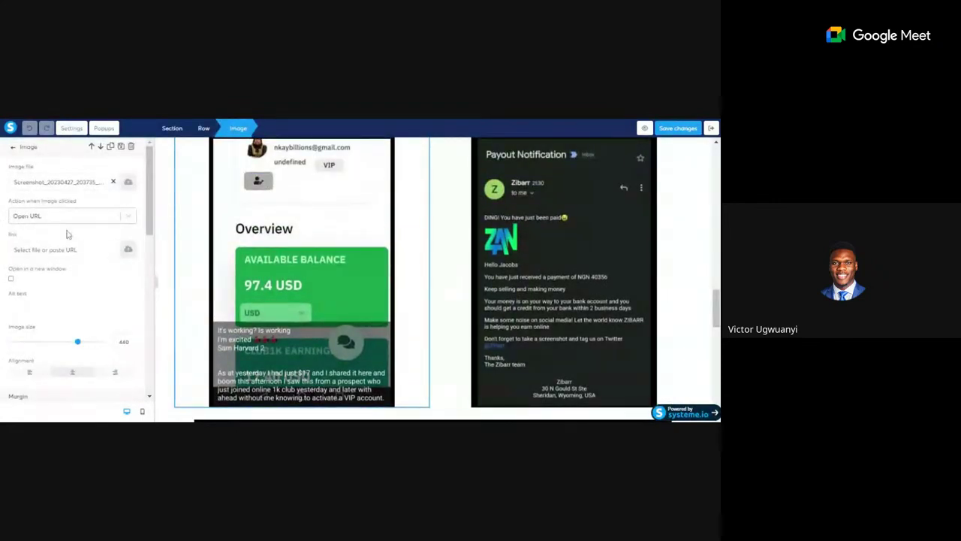
{"action": "left_click", "coordinate": [255, 231]}
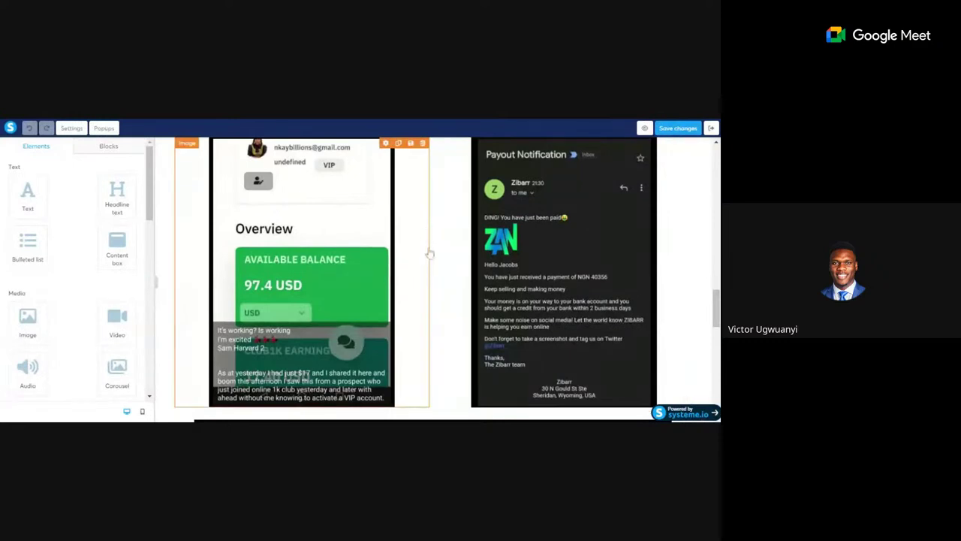
{"action": "left_click", "coordinate": [413, 269]}
{"action": "left_click", "coordinate": [413, 269]}
Step: Choose Lead as the Facebook event in the page's Tracking settings
{"action": "left_click", "coordinate": [72, 129]}
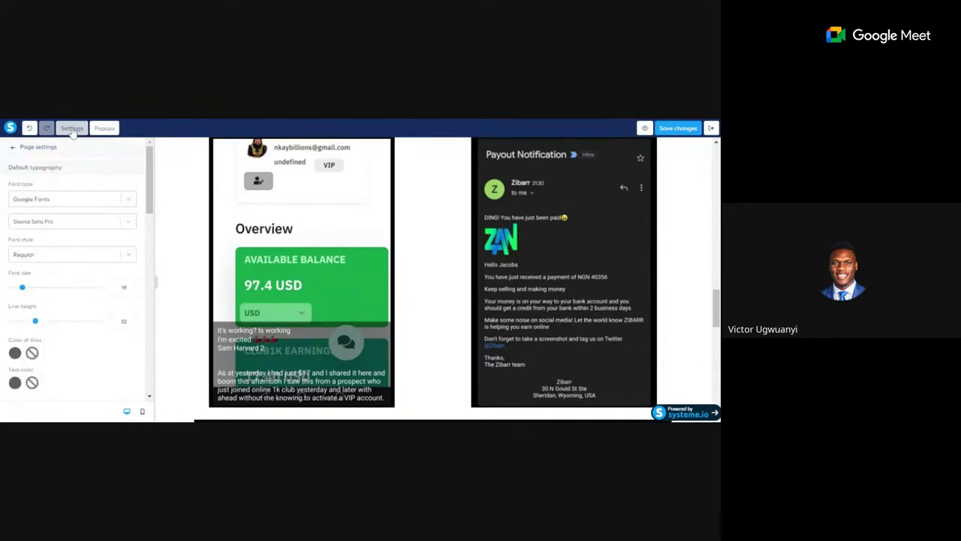
{"action": "scroll", "coordinate": [75, 271], "scroll_direction": "down", "scroll_amount": 10}
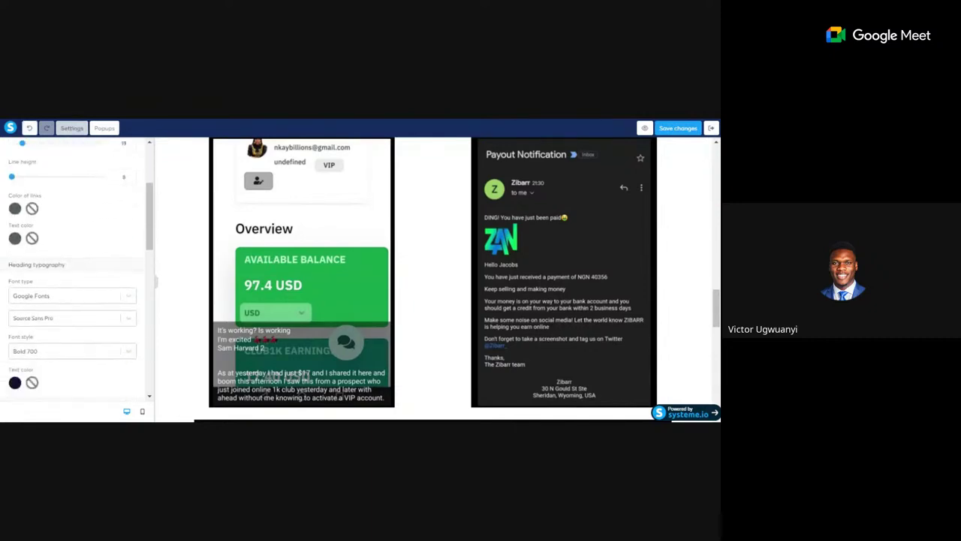
{"action": "scroll", "coordinate": [43, 329], "scroll_direction": "down", "scroll_amount": 1}
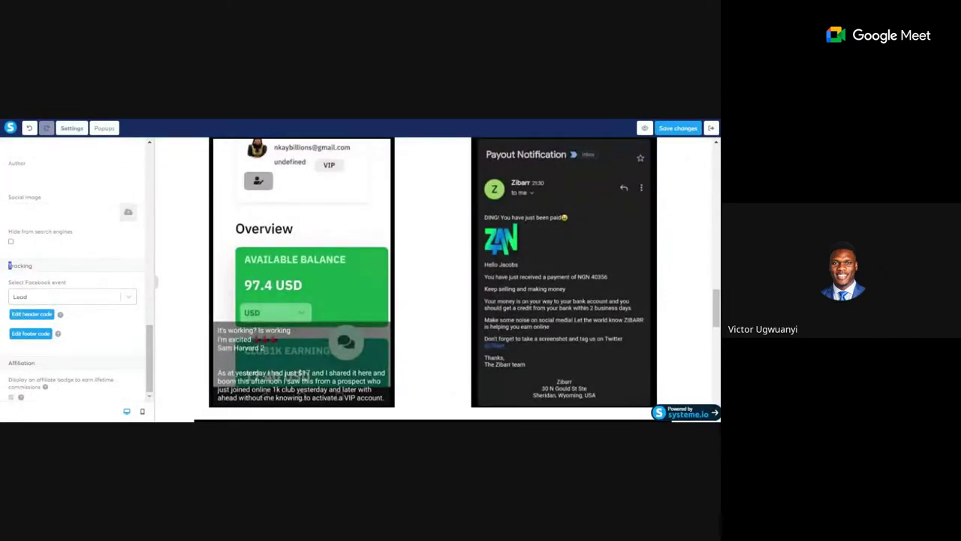
{"action": "left_click_drag", "start_coordinate": [8, 265], "coordinate": [34, 271]}
{"action": "left_click", "coordinate": [131, 299]}
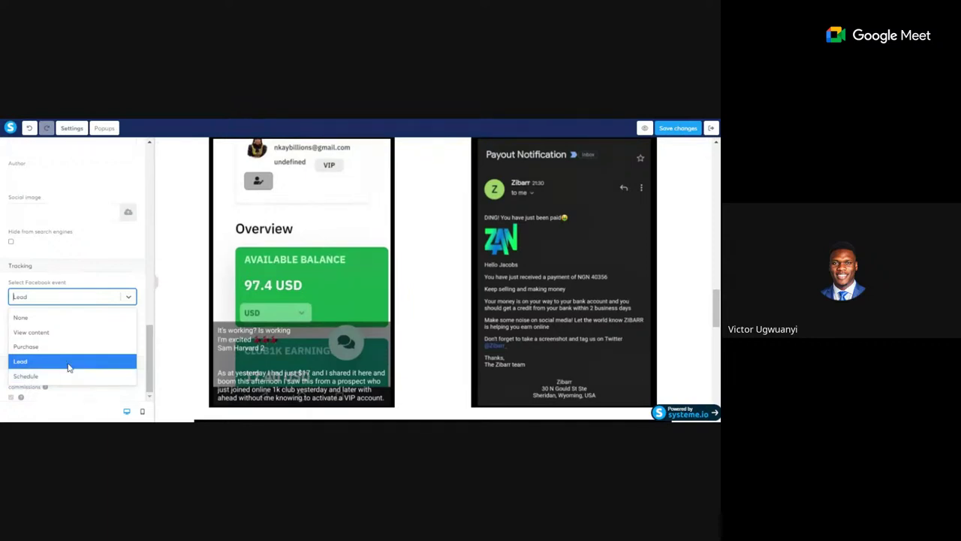
{"action": "left_click", "coordinate": [67, 365]}
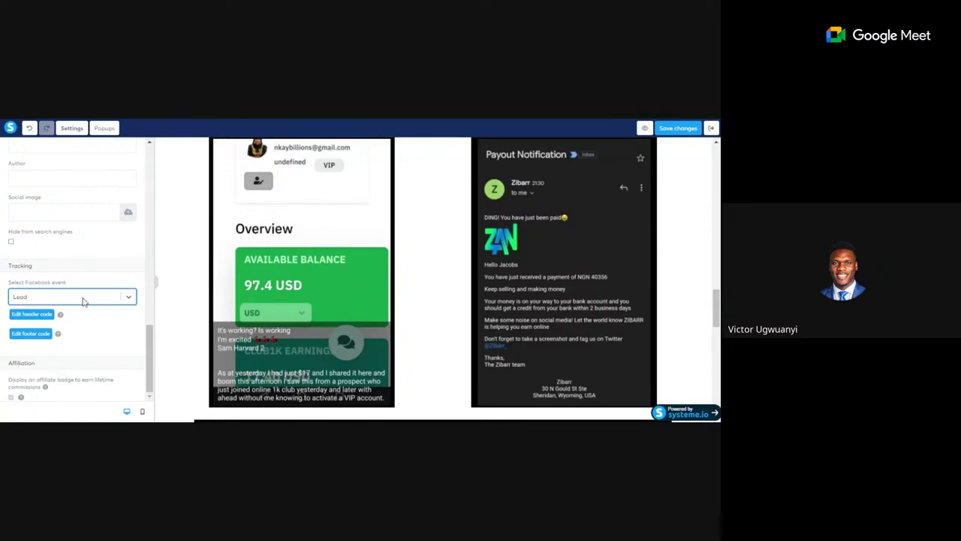
Step: Replace all the old header code with the pasted Meta Pixel base code and save it
{"action": "left_click", "coordinate": [34, 319]}
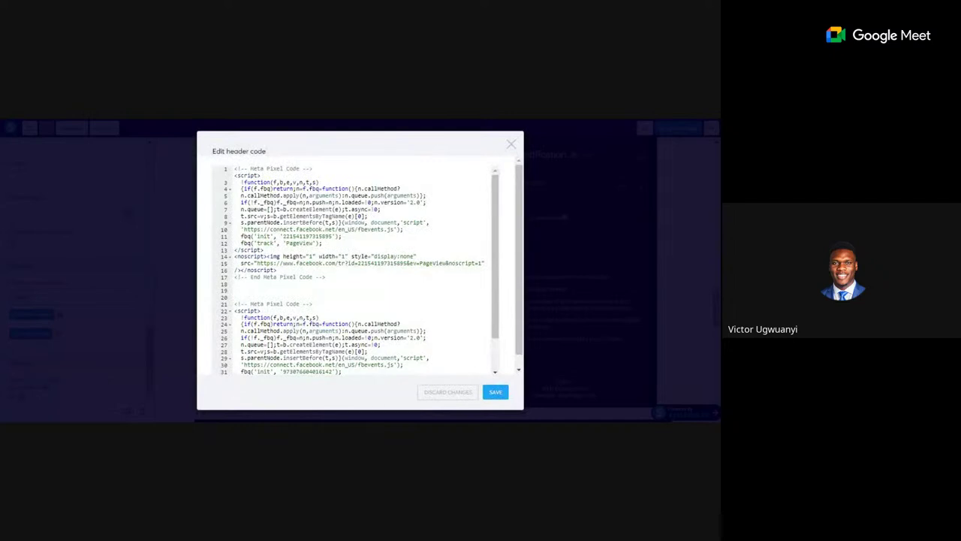
{"action": "scroll", "coordinate": [357, 270], "scroll_direction": "down", "scroll_amount": 2}
{"action": "scroll", "coordinate": [356, 270], "scroll_direction": "up", "scroll_amount": 2}
{"action": "left_click", "coordinate": [263, 249]}
{"action": "key", "text": "ctrl+a"}
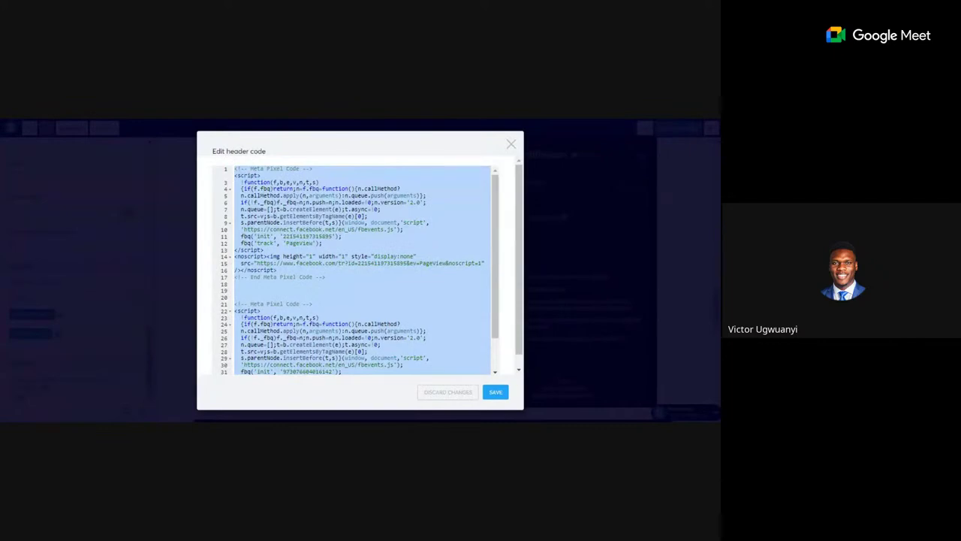
{"action": "key", "text": "BackSpace"}
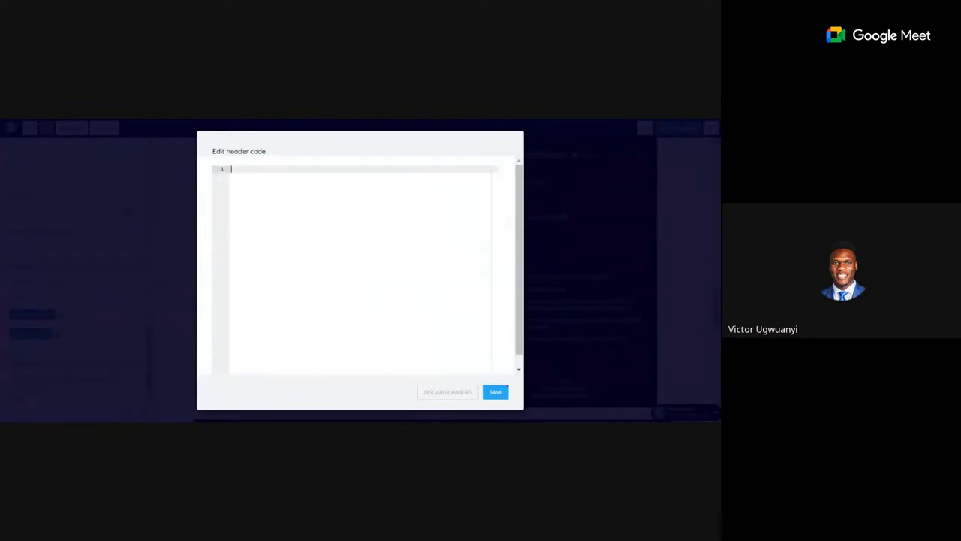
{"action": "key", "text": "ctrl+v"}
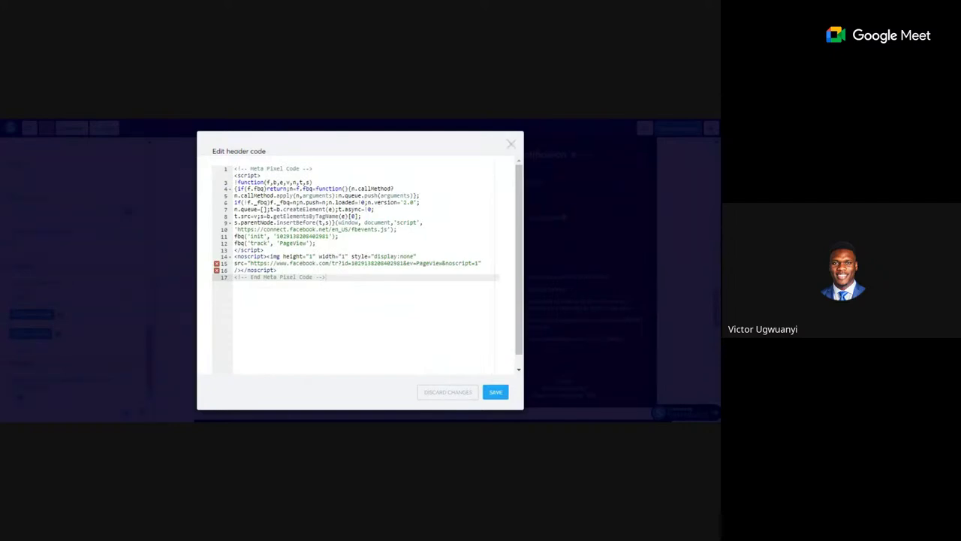
{"action": "left_click", "coordinate": [511, 143]}
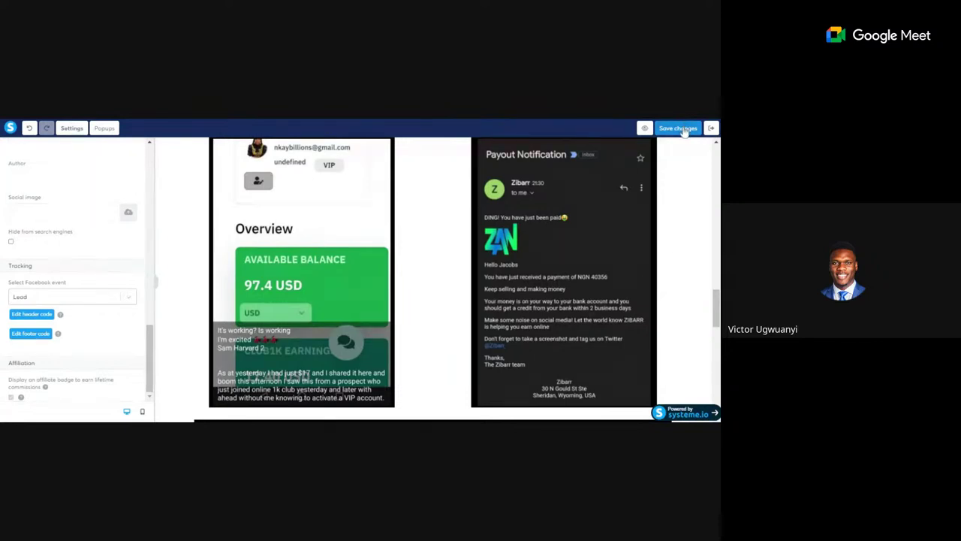
Step: Save the testimonial page with its new Meta Pixel header code and Lead event
{"action": "left_click", "coordinate": [680, 128]}
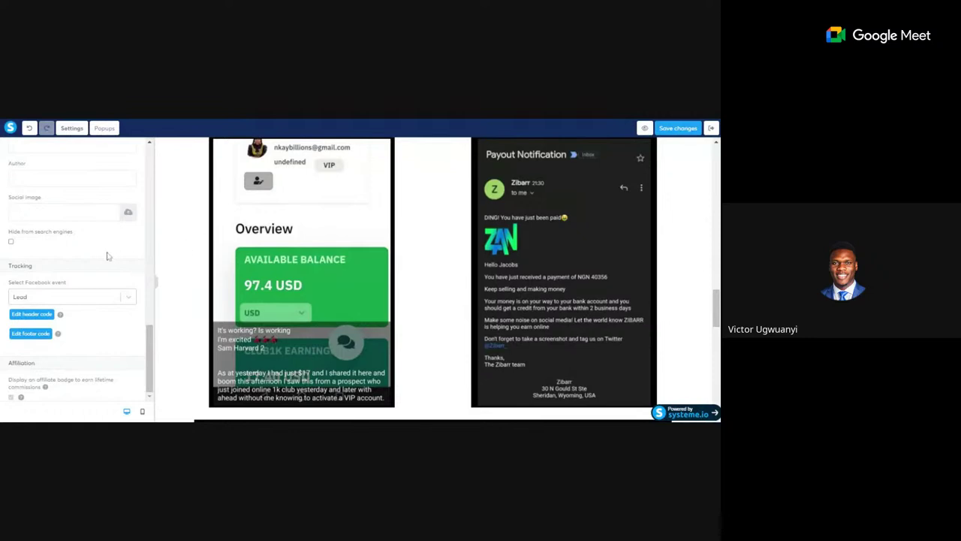
{"action": "left_click", "coordinate": [38, 320]}
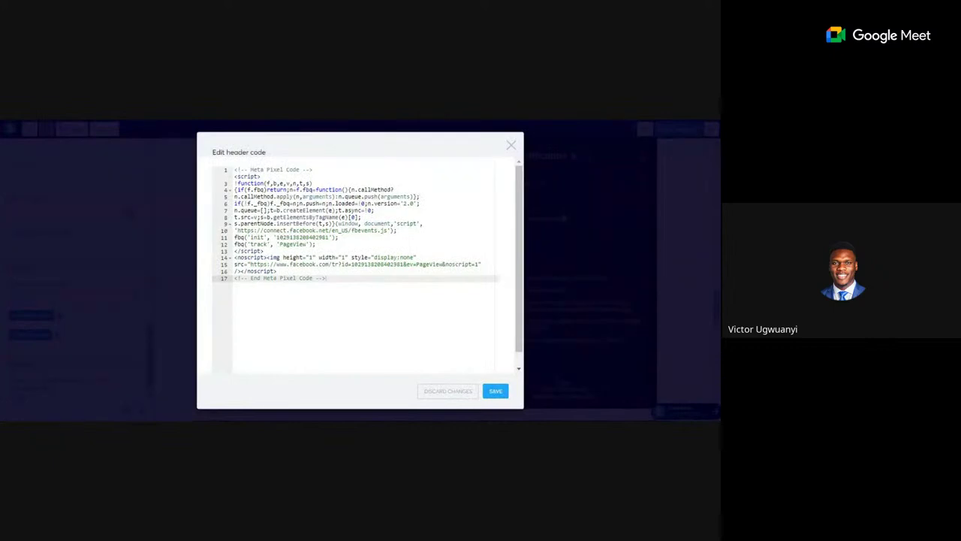
{"action": "left_click_drag", "start_coordinate": [277, 237], "coordinate": [330, 237]}
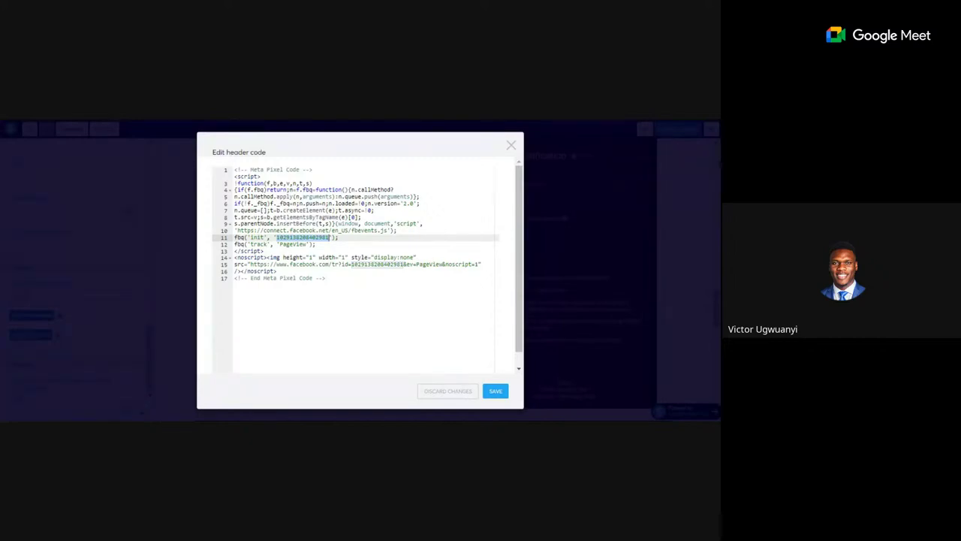
{"action": "left_click", "coordinate": [328, 239]}
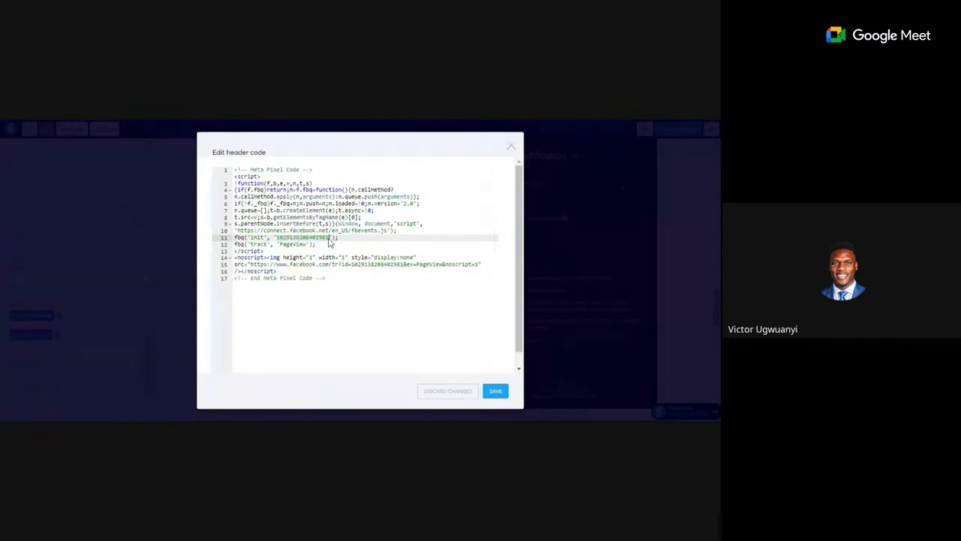
{"action": "key", "text": "Escape"}
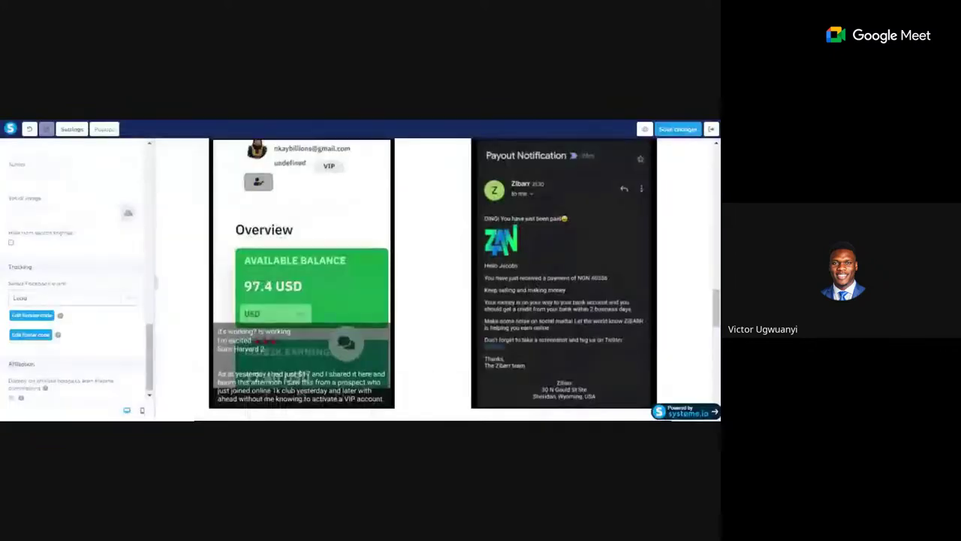
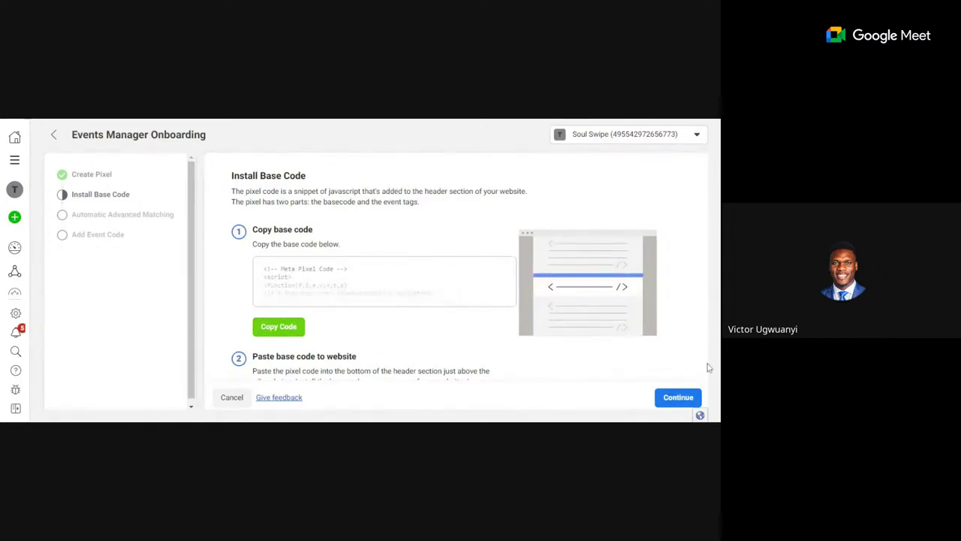
Step: Move past the base code step, enable Automatic Advanced Matching, and finish onboarding to the pixel overview
{"action": "left_click", "coordinate": [678, 397]}
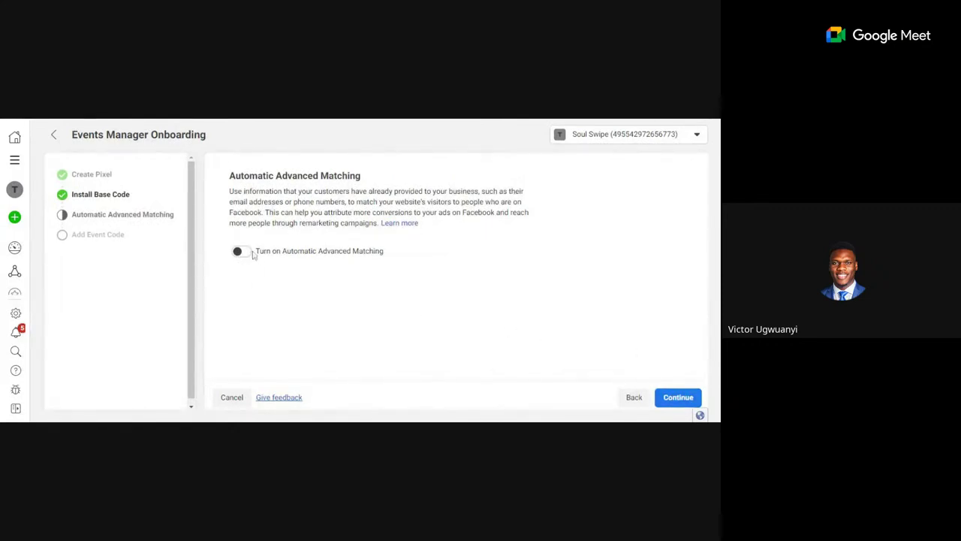
{"action": "left_click_drag", "start_coordinate": [254, 251], "coordinate": [431, 263]}
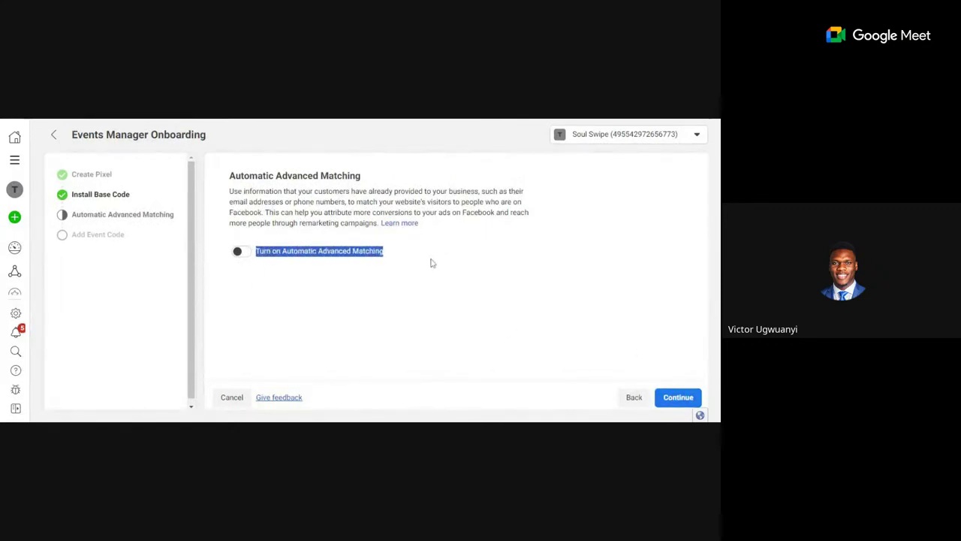
{"action": "left_click", "coordinate": [237, 252]}
{"action": "scroll", "coordinate": [237, 256], "scroll_direction": "down", "scroll_amount": 2}
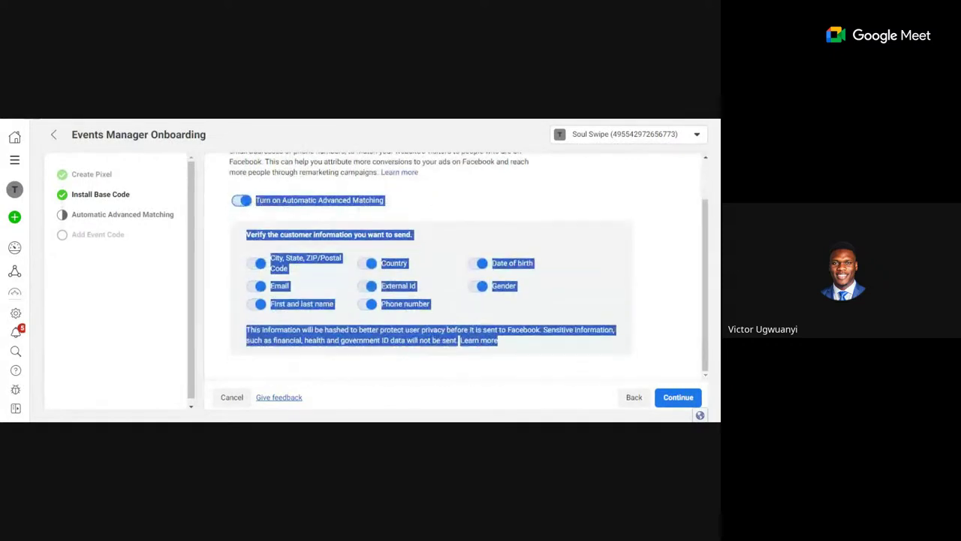
{"action": "left_click", "coordinate": [678, 397]}
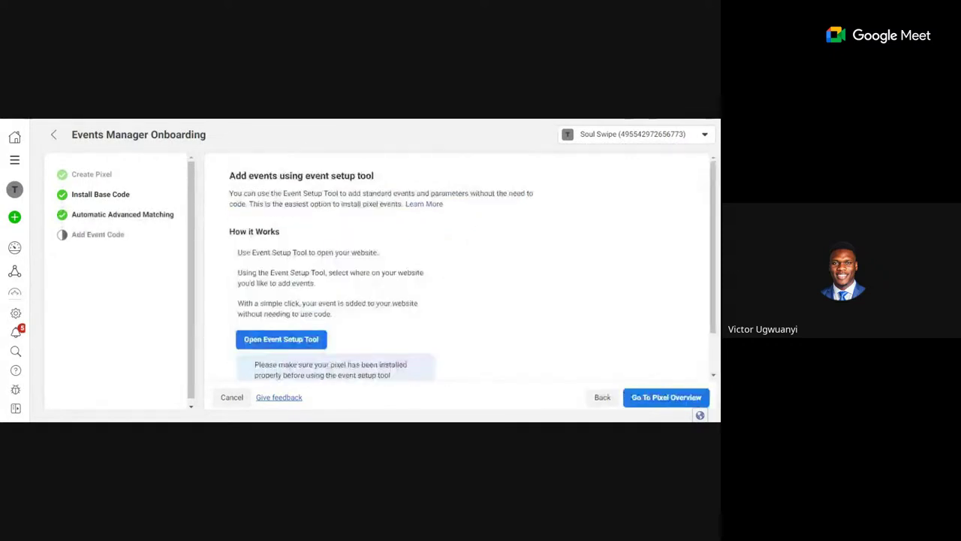
{"action": "scroll", "coordinate": [458, 262], "scroll_direction": "down", "scroll_amount": 2}
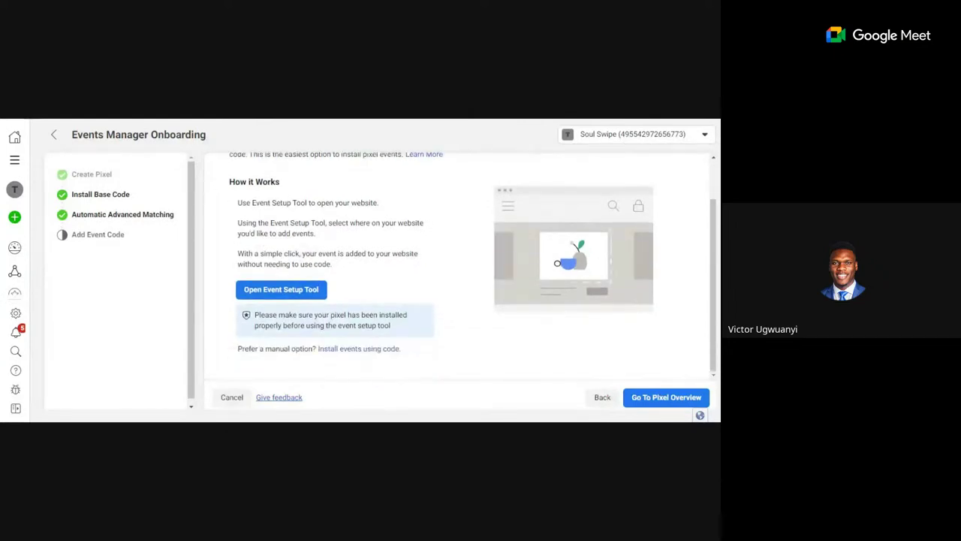
{"action": "left_click", "coordinate": [687, 403]}
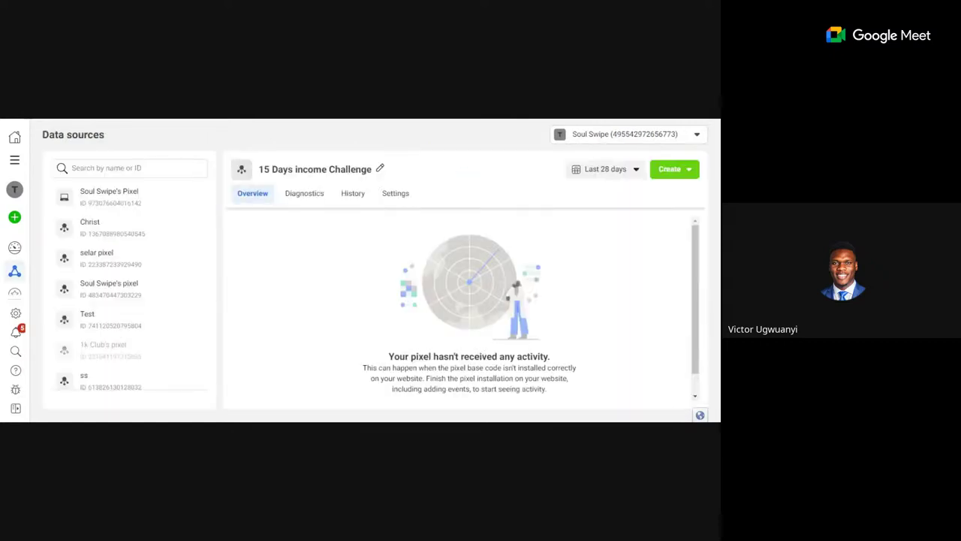
Step: Scroll Data sources to the new pixel and review its no-activity message
{"action": "scroll", "coordinate": [128, 319], "scroll_direction": "down", "scroll_amount": 2}
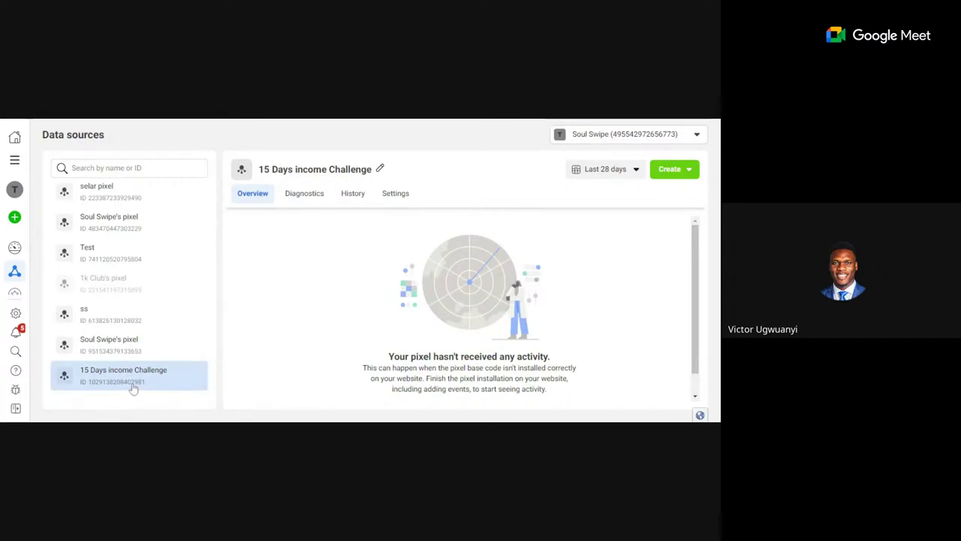
{"action": "scroll", "coordinate": [470, 300], "scroll_direction": "down", "scroll_amount": 1}
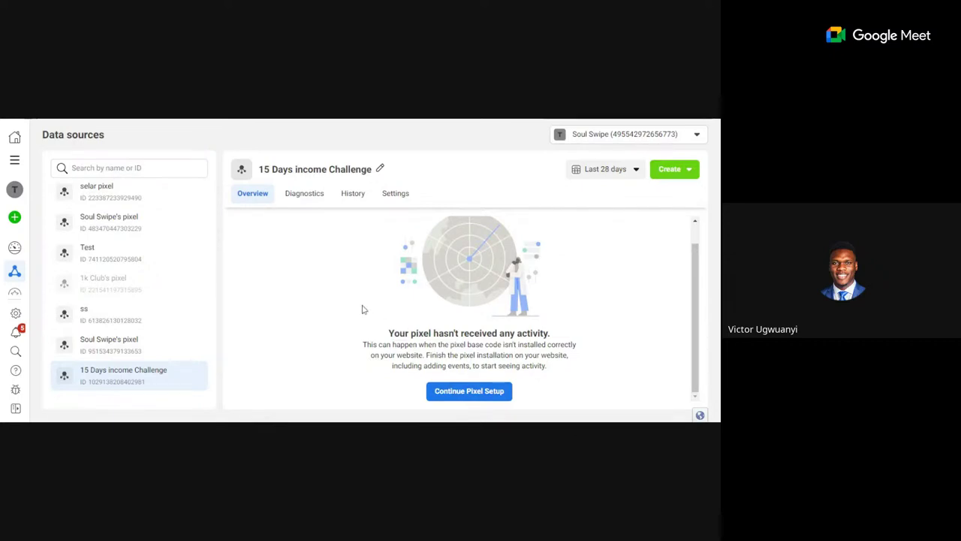
{"action": "left_click_drag", "start_coordinate": [386, 331], "coordinate": [564, 345]}
{"action": "left_click", "coordinate": [561, 334]}
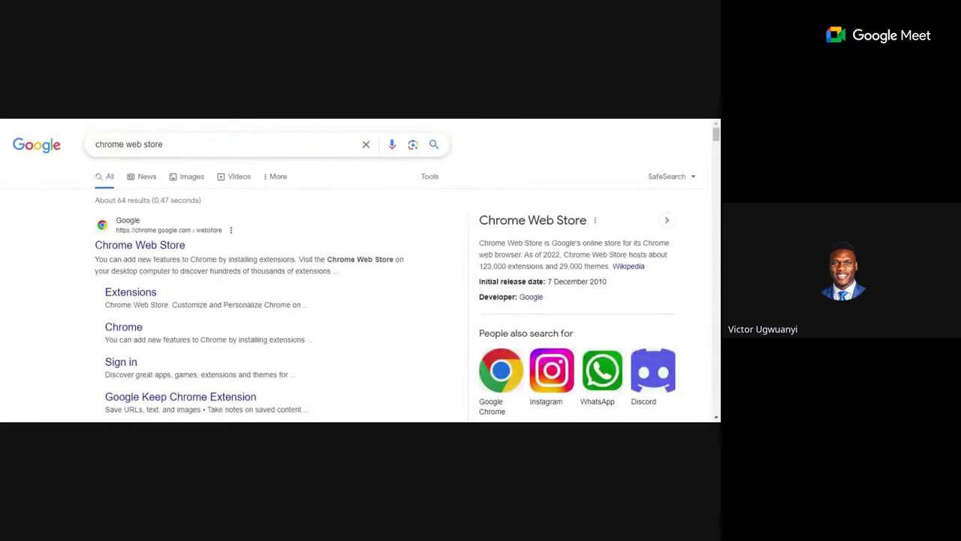
Step: Open the Chrome Web Store and search it for 'facebook pixel helper'
{"action": "left_click", "coordinate": [140, 246]}
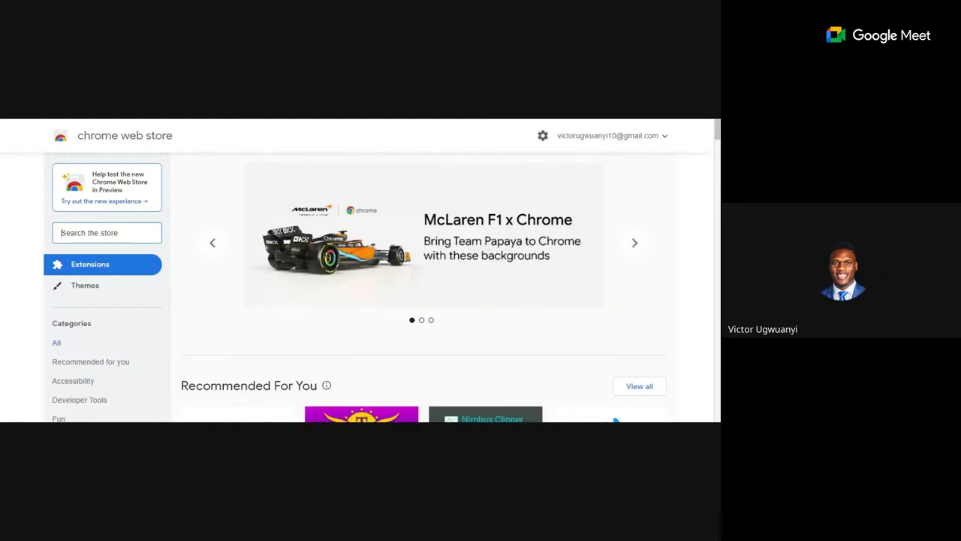
{"action": "type", "text": "fac"}
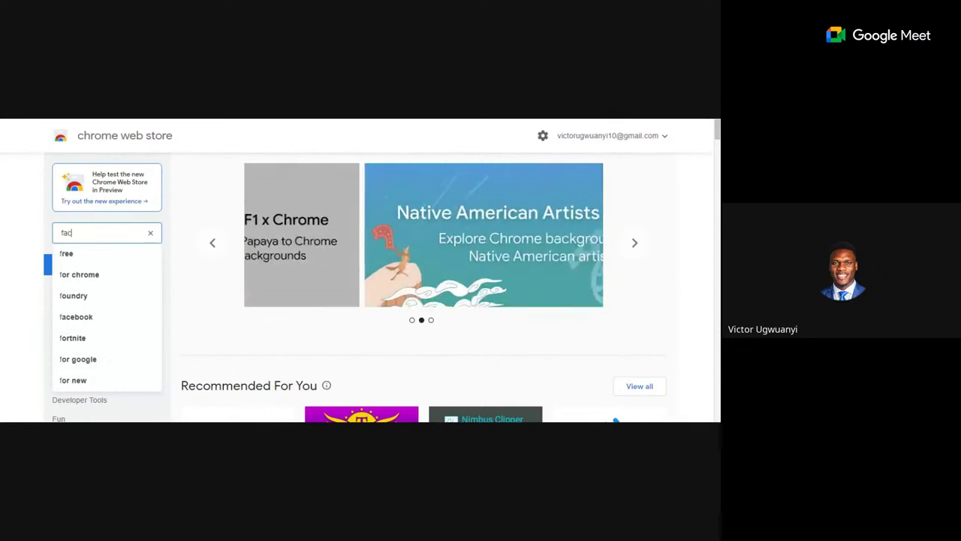
{"action": "type", "text": "ebook"}
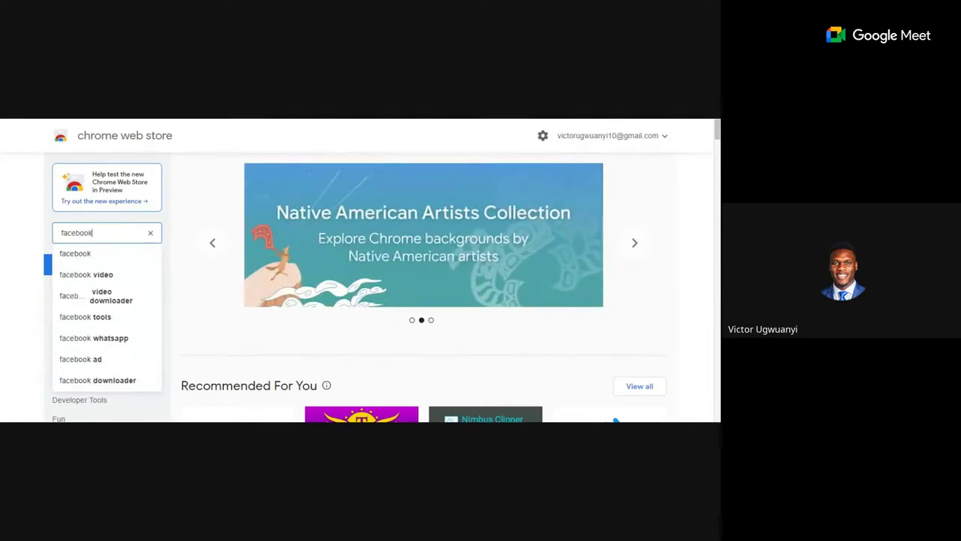
{"action": "type", "text": " pi"}
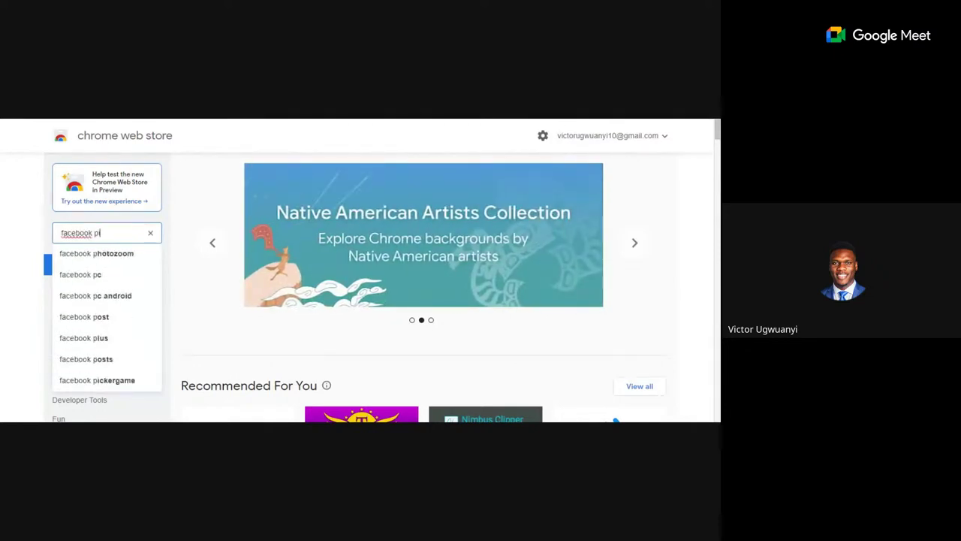
{"action": "type", "text": "xel helper"}
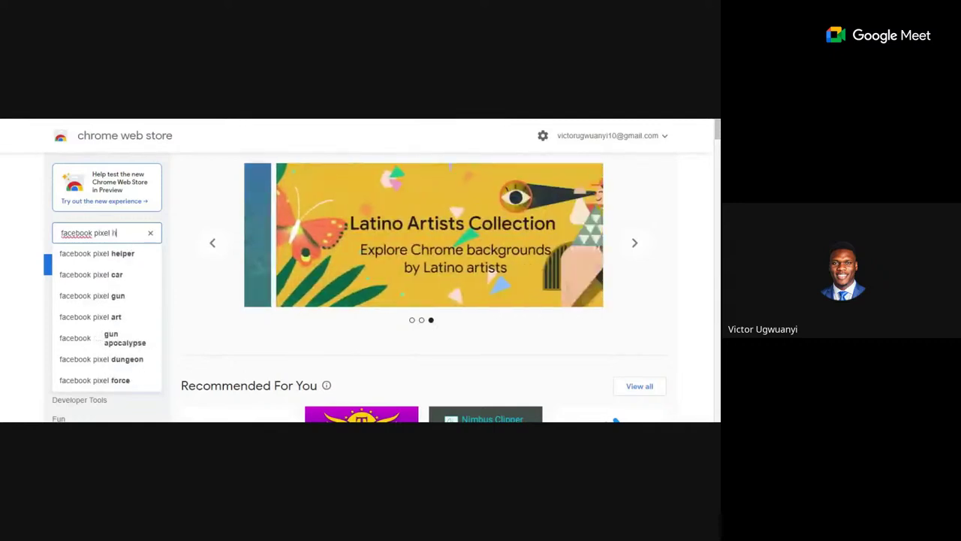
{"action": "left_click", "coordinate": [118, 255]}
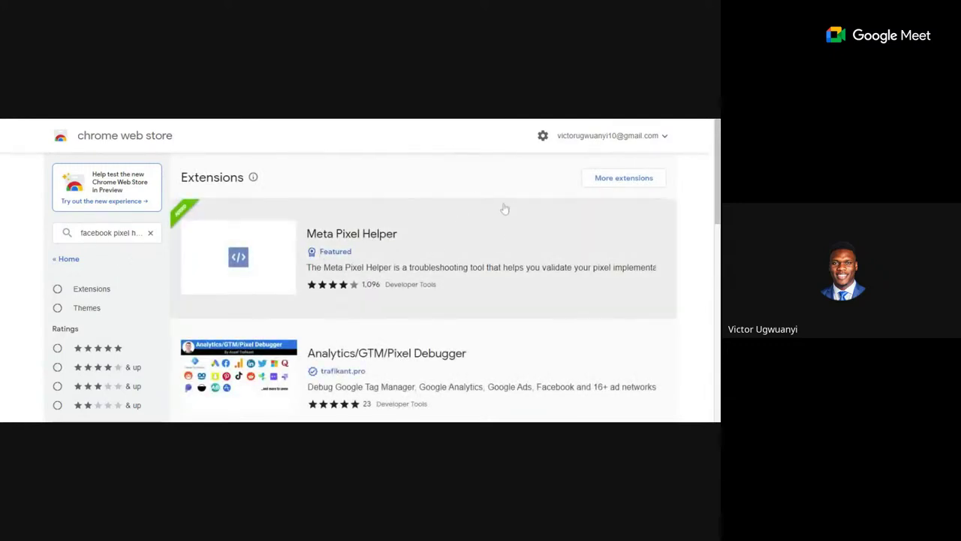
Step: Look over the Meta Pixel Helper listing in the store results
{"action": "left_click", "coordinate": [377, 256]}
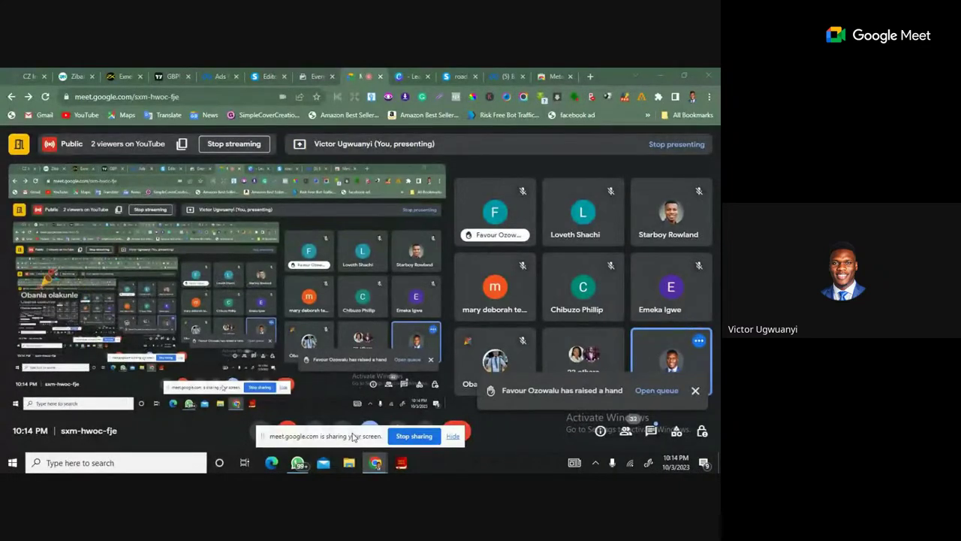
Step: Dismiss the screen-sharing notice and stop presenting the screen in Google Meet
{"action": "left_click", "coordinate": [452, 436]}
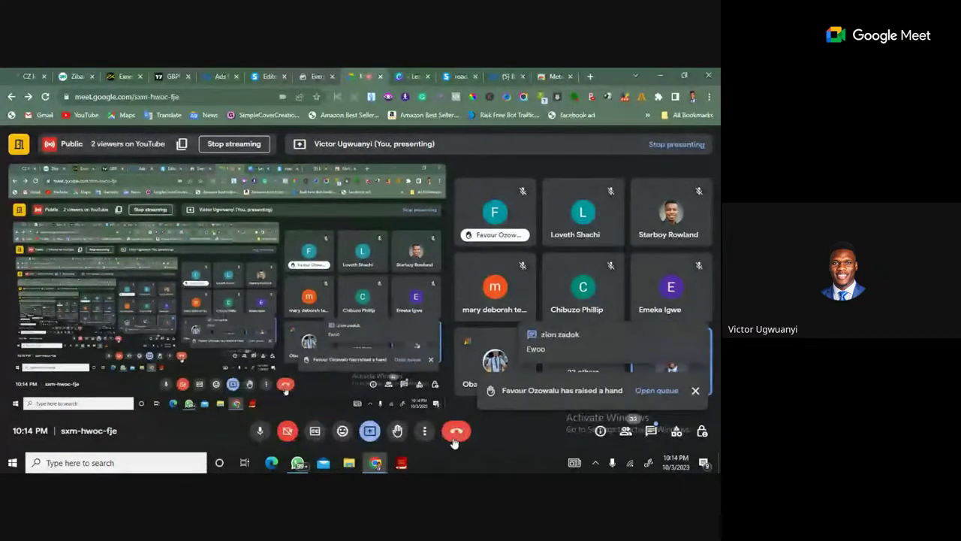
{"action": "left_click", "coordinate": [370, 433]}
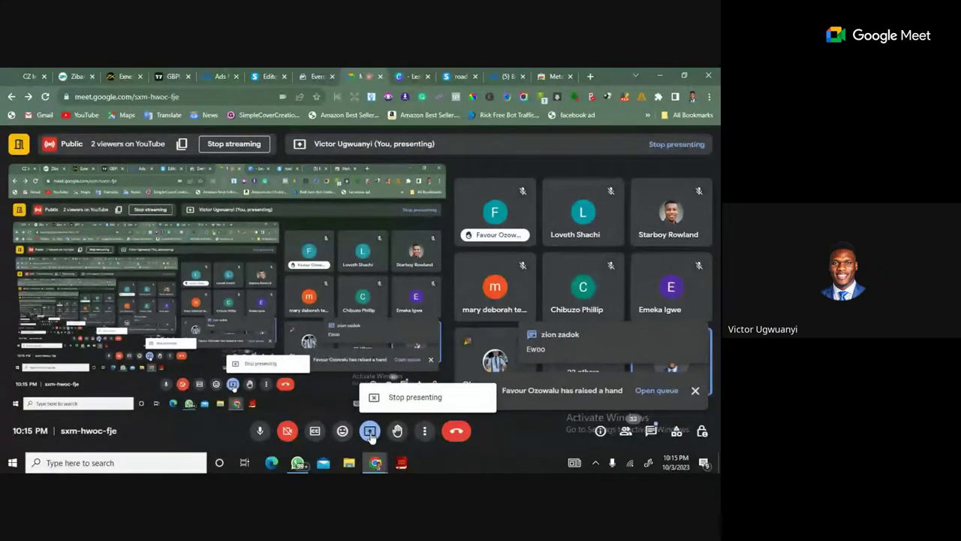
{"action": "left_click", "coordinate": [451, 398]}
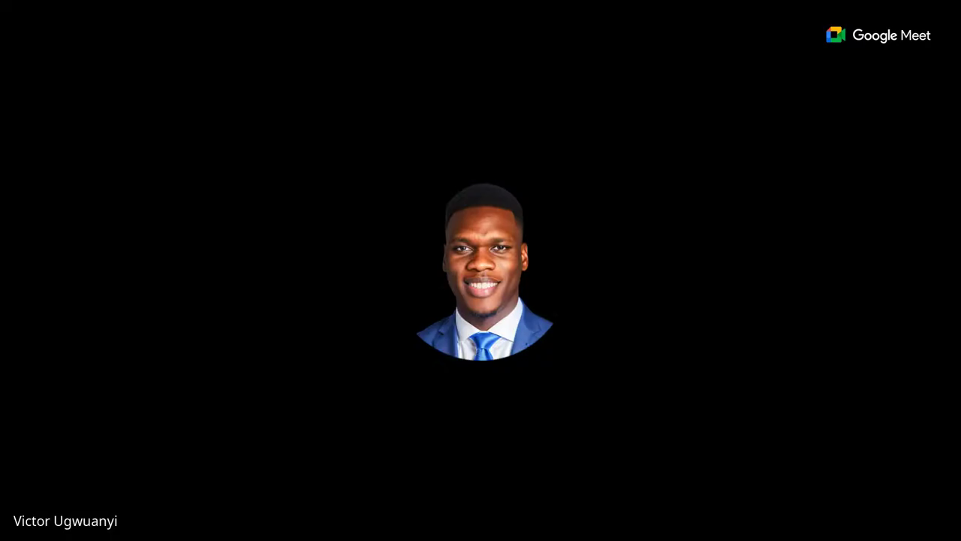
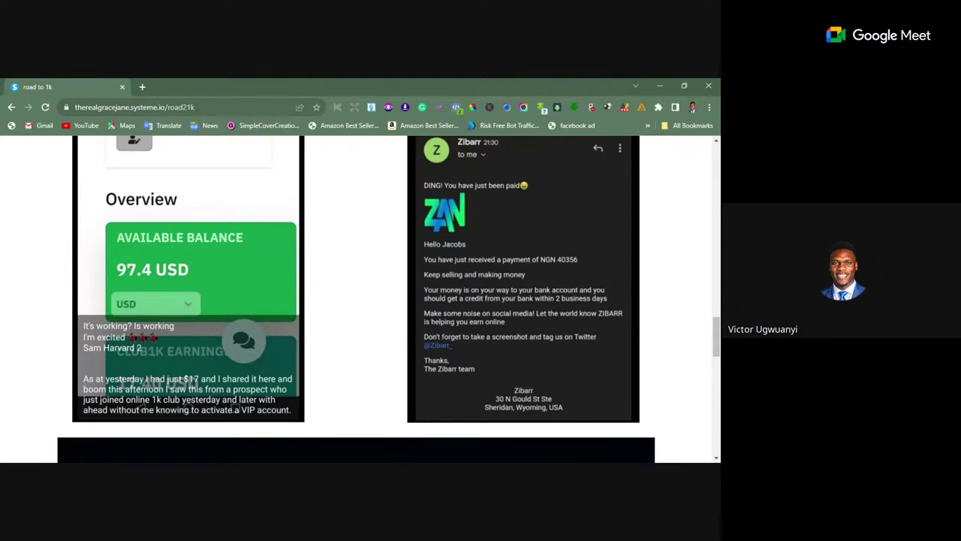
Step: Pick out the subdomain, systeme.io domain and road21k path in the address, then reload the page
{"action": "left_click_drag", "start_coordinate": [195, 107], "coordinate": [71, 122]}
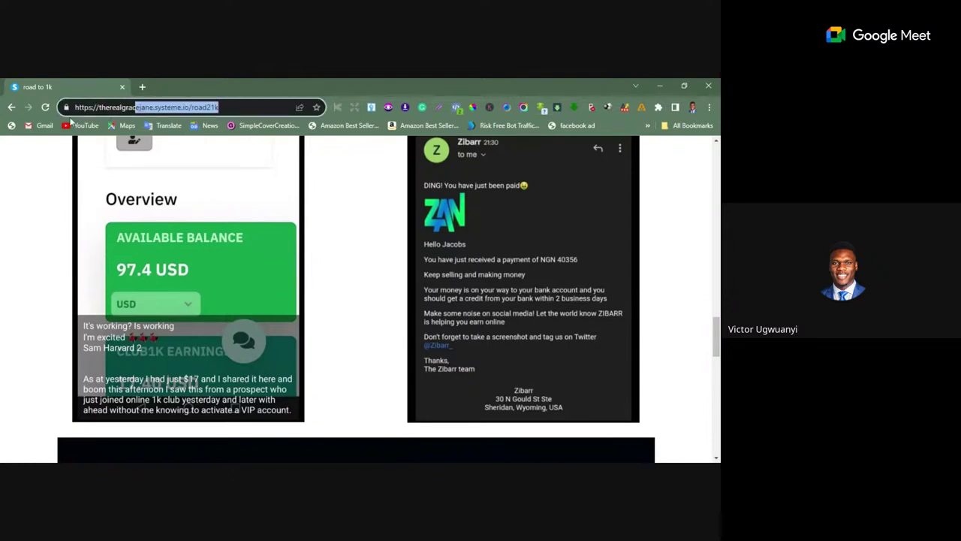
{"action": "double_click", "coordinate": [114, 109]}
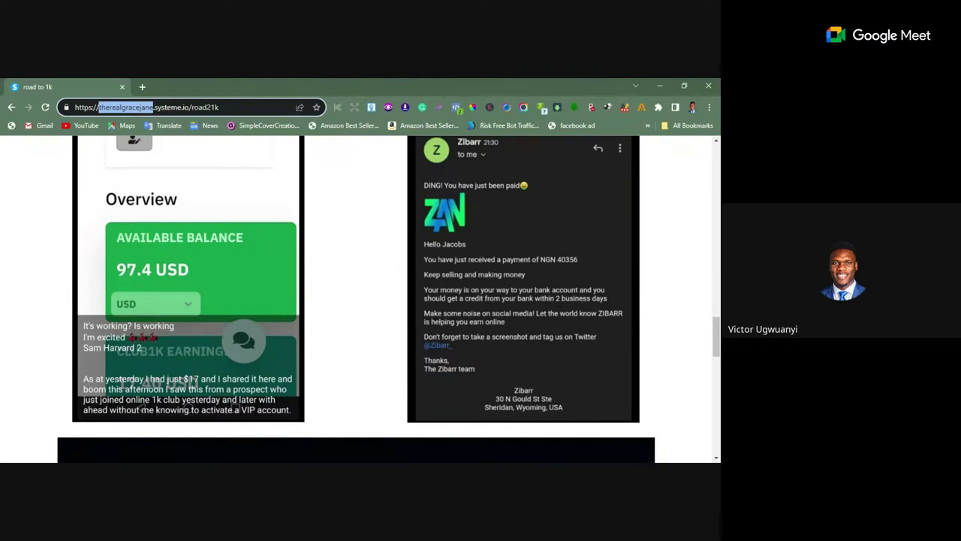
{"action": "left_click", "coordinate": [137, 109]}
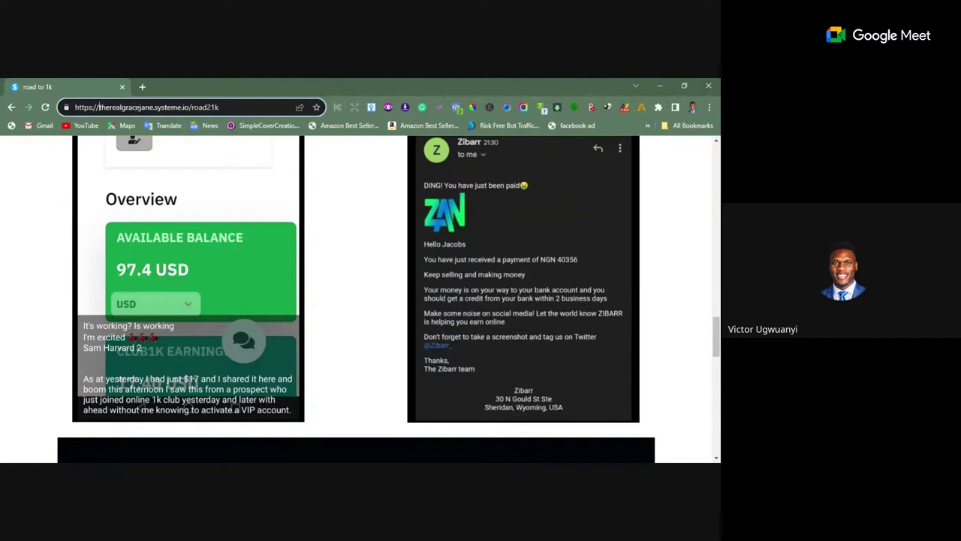
{"action": "left_click_drag", "start_coordinate": [98, 108], "coordinate": [154, 112]}
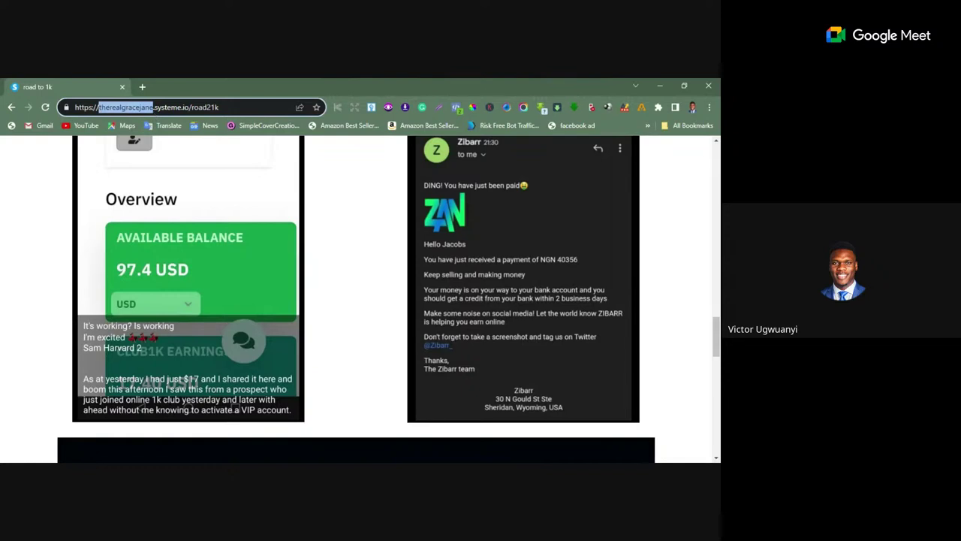
{"action": "left_click_drag", "start_coordinate": [154, 107], "coordinate": [190, 108]}
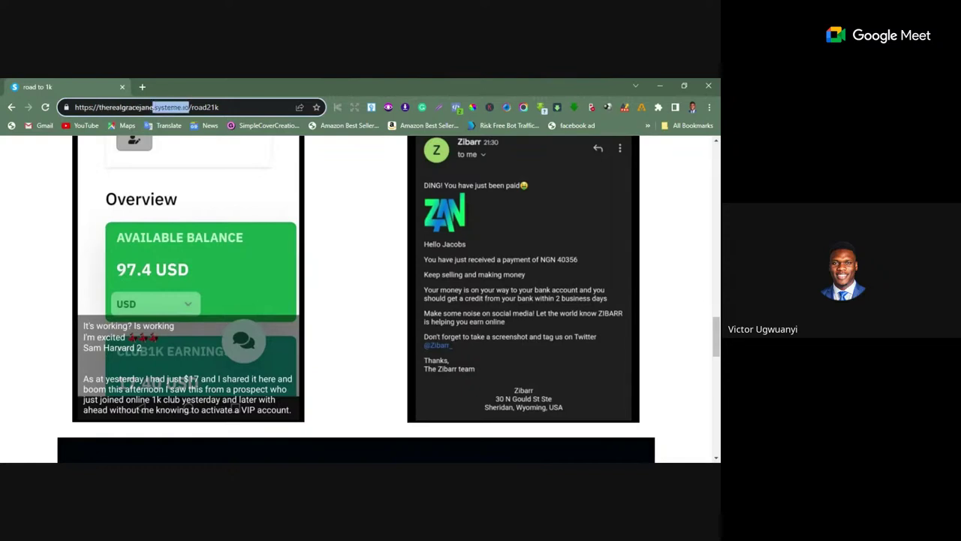
{"action": "left_click", "coordinate": [195, 109]}
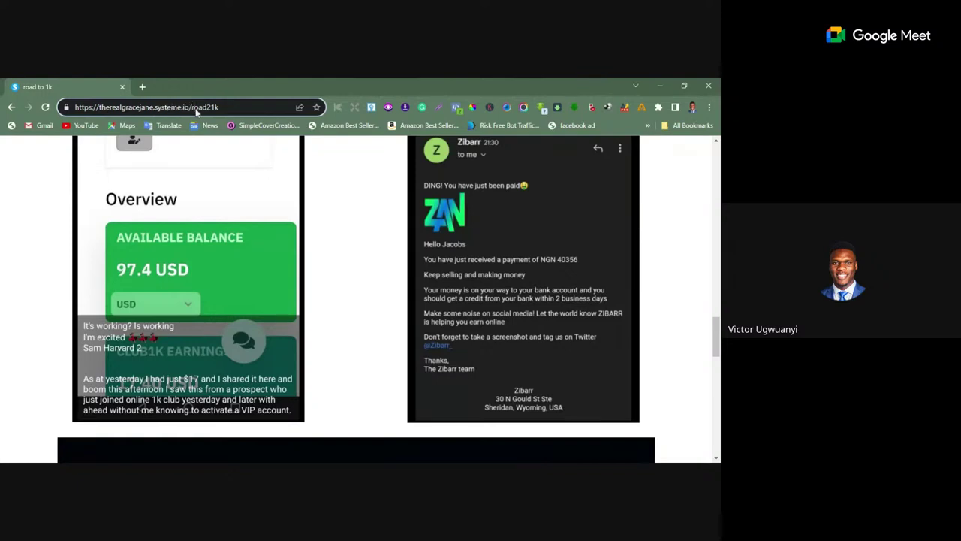
{"action": "double_click", "coordinate": [196, 110]}
{"action": "left_click", "coordinate": [45, 108]}
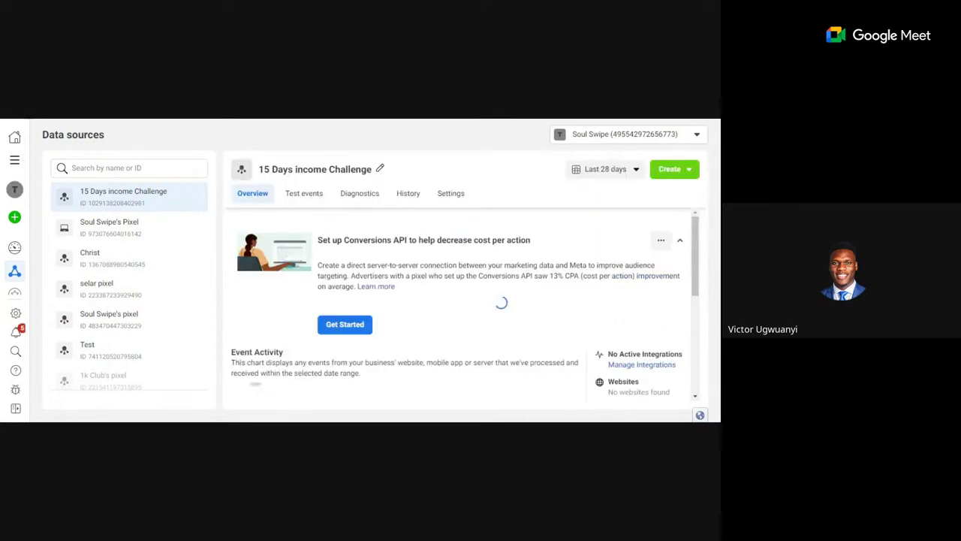
Step: Scroll to the Event Activity table reporting no activity and go to Test Events
{"action": "scroll", "coordinate": [465, 310], "scroll_direction": "down", "scroll_amount": 5}
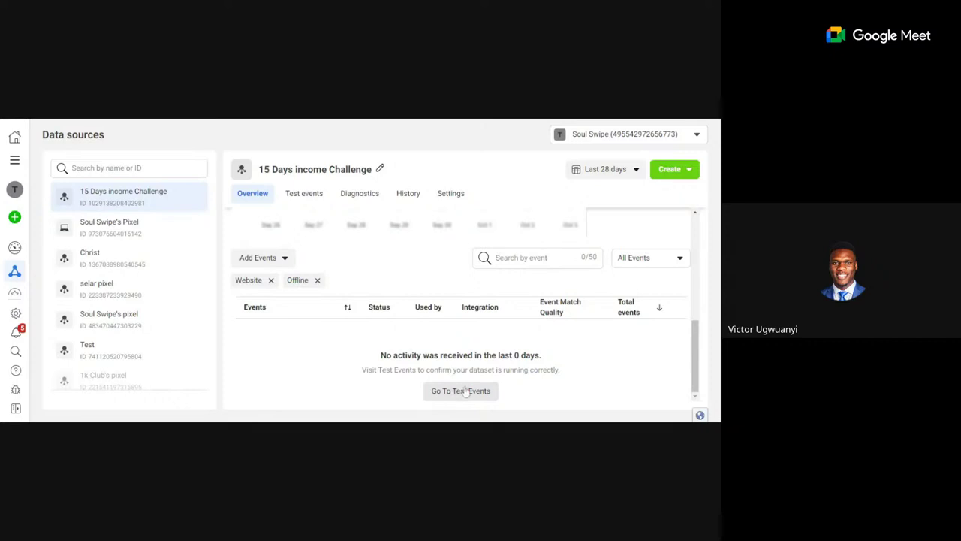
{"action": "left_click", "coordinate": [470, 388]}
Step: On the Test events page, expand the website events check and select its empty URL field
{"action": "left_click", "coordinate": [460, 391]}
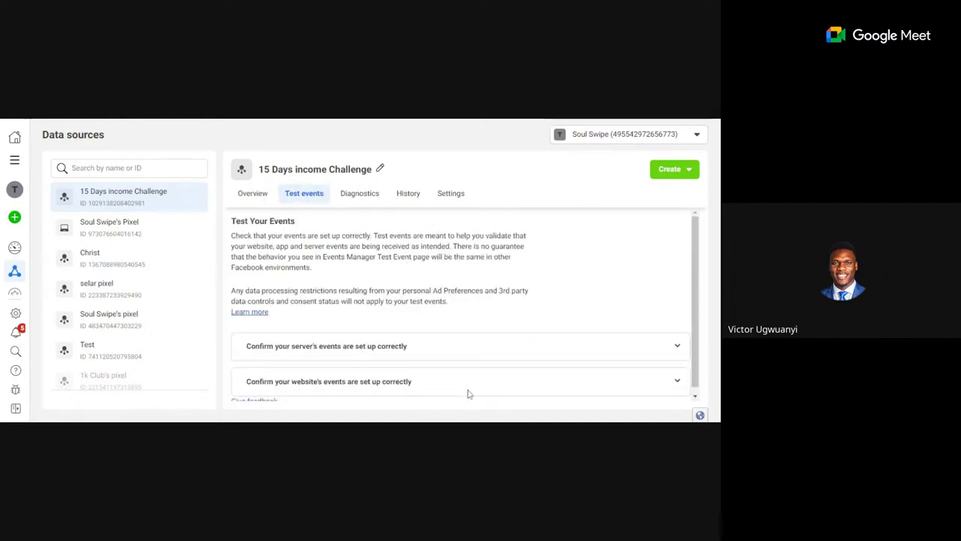
{"action": "scroll", "coordinate": [468, 393], "scroll_direction": "down", "scroll_amount": 1}
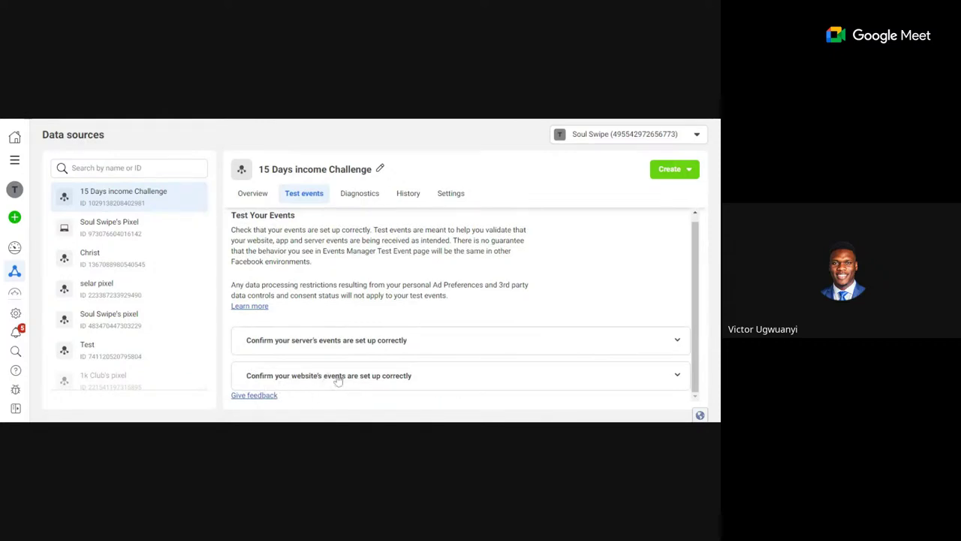
{"action": "left_click", "coordinate": [381, 375]}
{"action": "scroll", "coordinate": [381, 379], "scroll_direction": "down", "scroll_amount": 3}
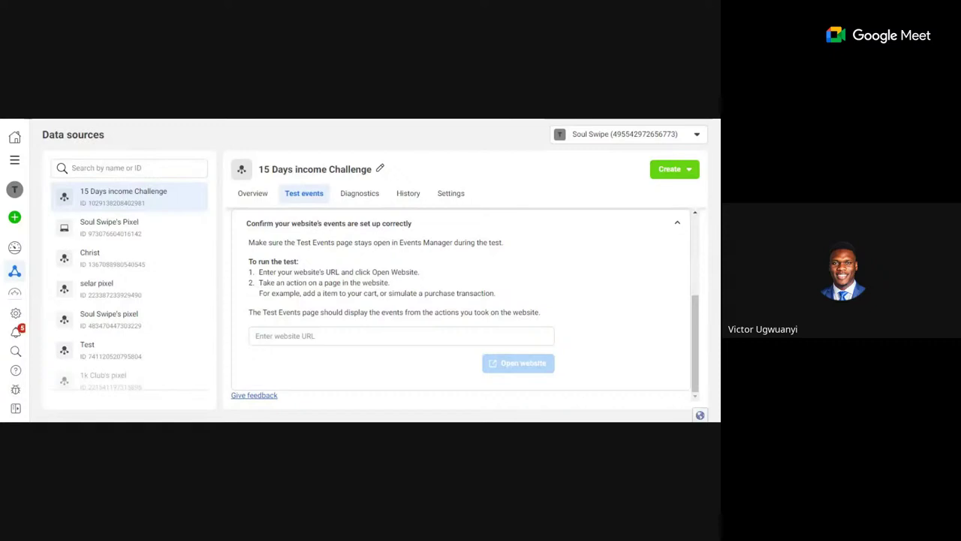
{"action": "left_click", "coordinate": [400, 336]}
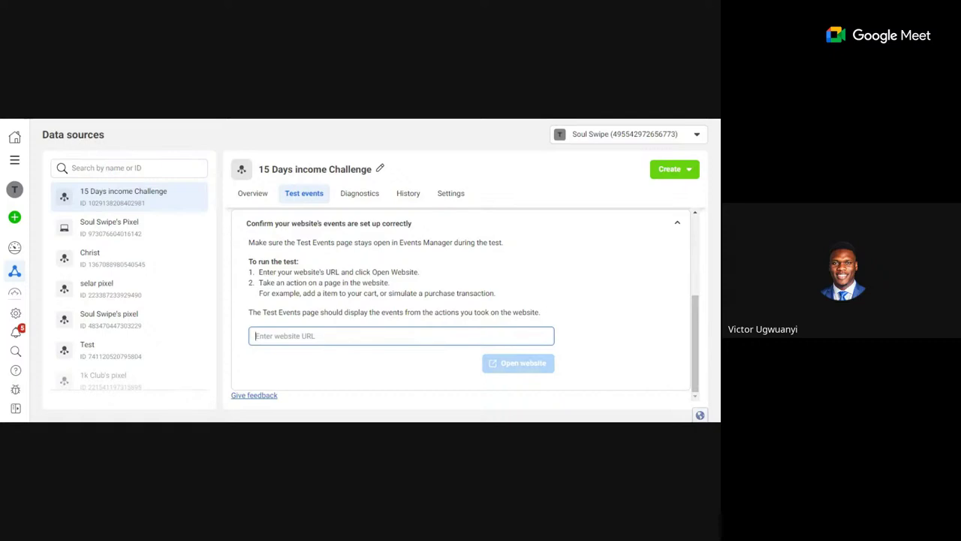
Step: Test the pasted landing page URL until a processed PageView arrives, then view the dataset's Settings
{"action": "type", "text": "https://therealgracejane.systeme.io/road21k"}
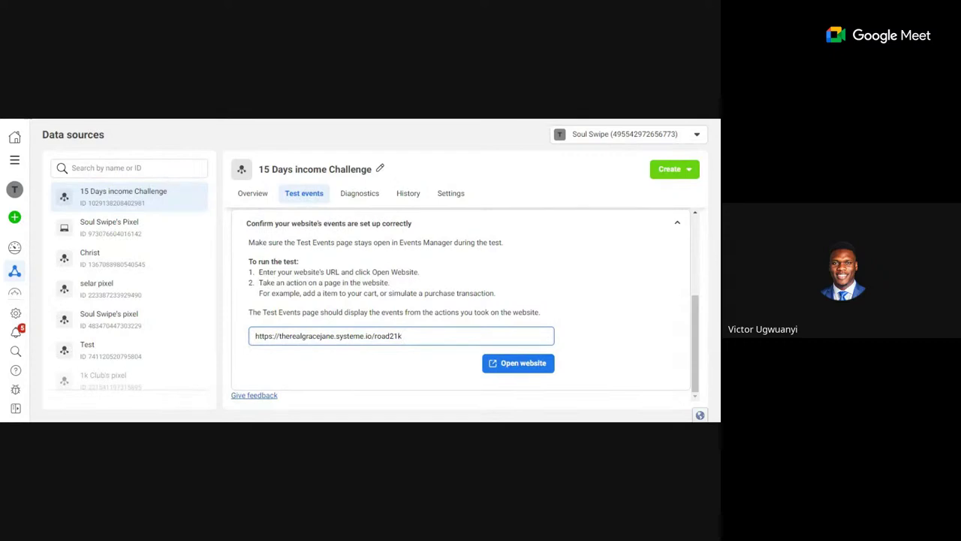
{"action": "left_click", "coordinate": [529, 364]}
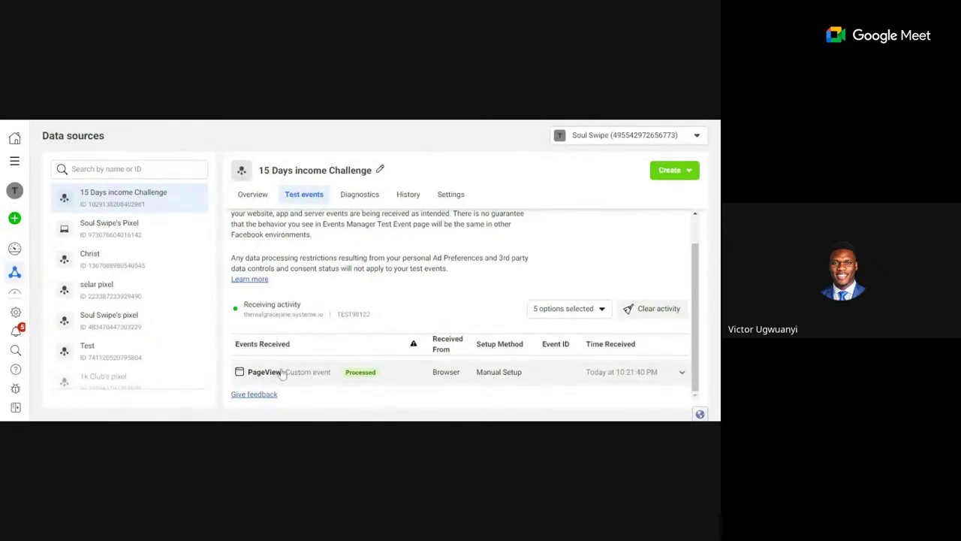
{"action": "left_click", "coordinate": [451, 194]}
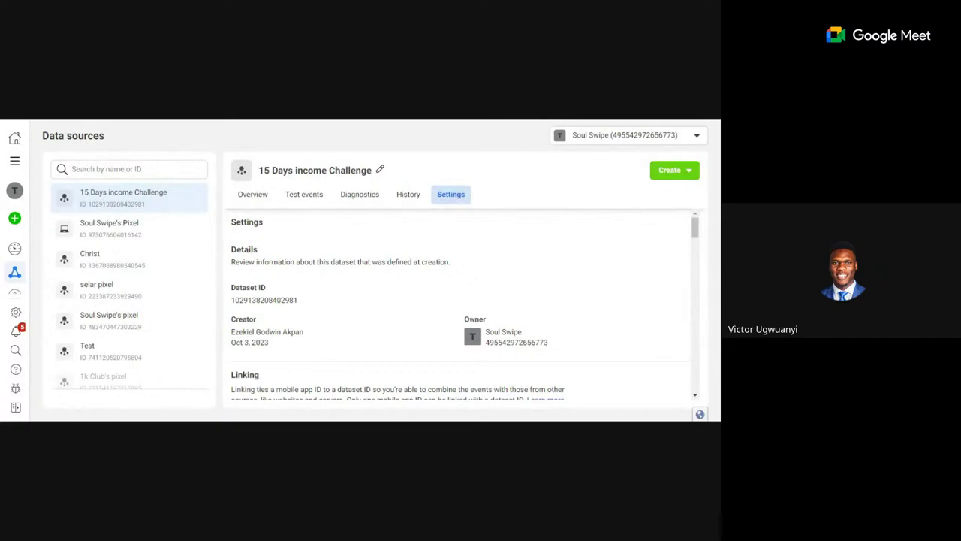
Step: Scroll the dataset settings past Sharing, Data Use Options and advanced matching to Event setup
{"action": "scroll", "coordinate": [462, 304], "scroll_direction": "down", "scroll_amount": 1}
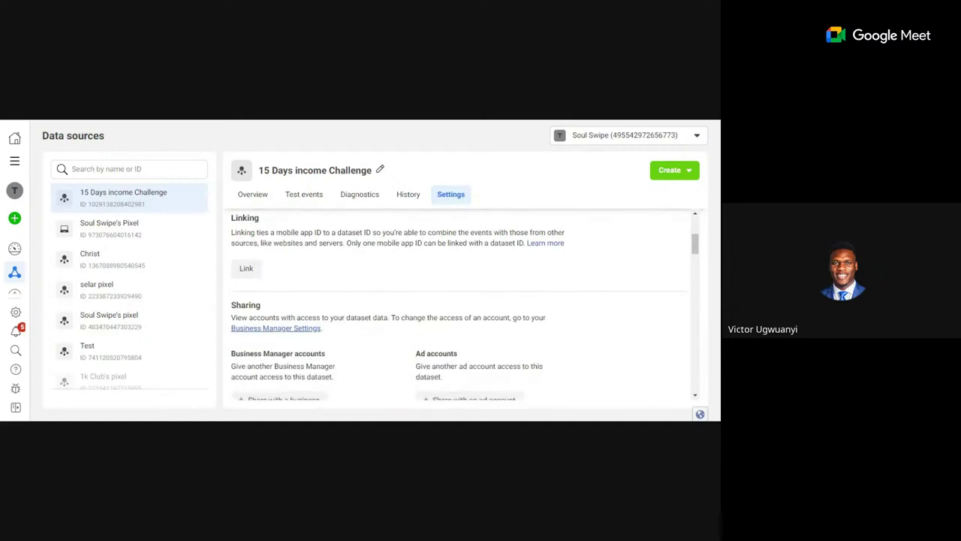
{"action": "scroll", "coordinate": [462, 304], "scroll_direction": "down", "scroll_amount": 4}
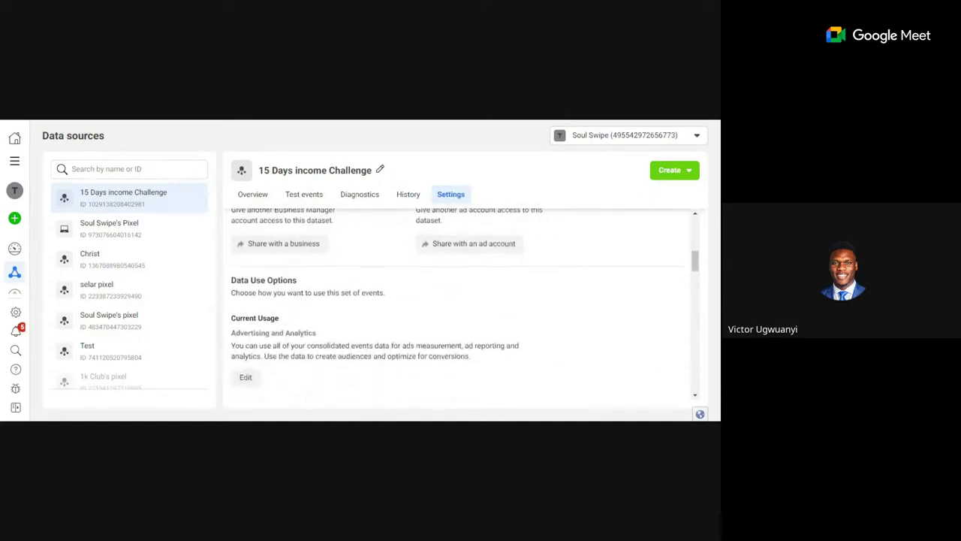
{"action": "scroll", "coordinate": [461, 304], "scroll_direction": "down", "scroll_amount": 5}
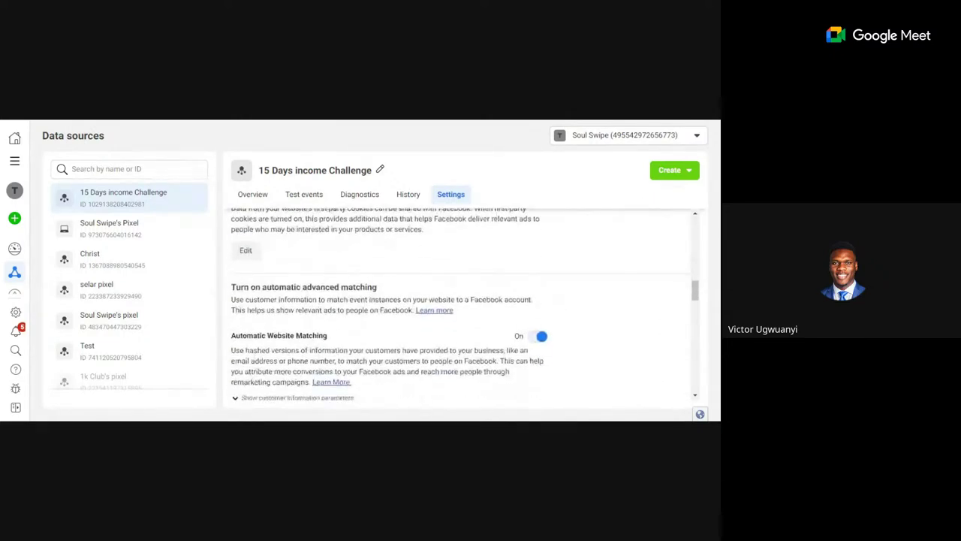
{"action": "scroll", "coordinate": [462, 304], "scroll_direction": "down", "scroll_amount": 1}
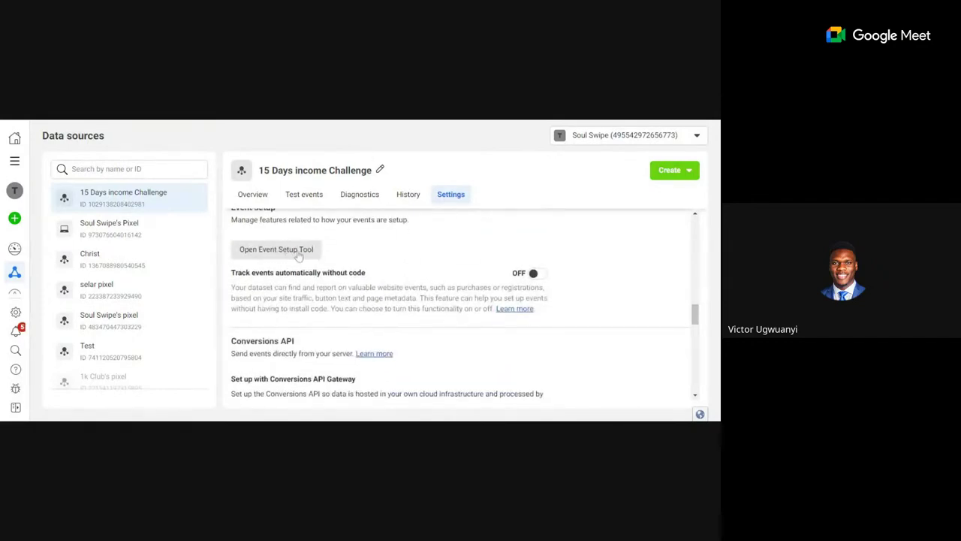
{"action": "scroll", "coordinate": [299, 259], "scroll_direction": "up", "scroll_amount": 1}
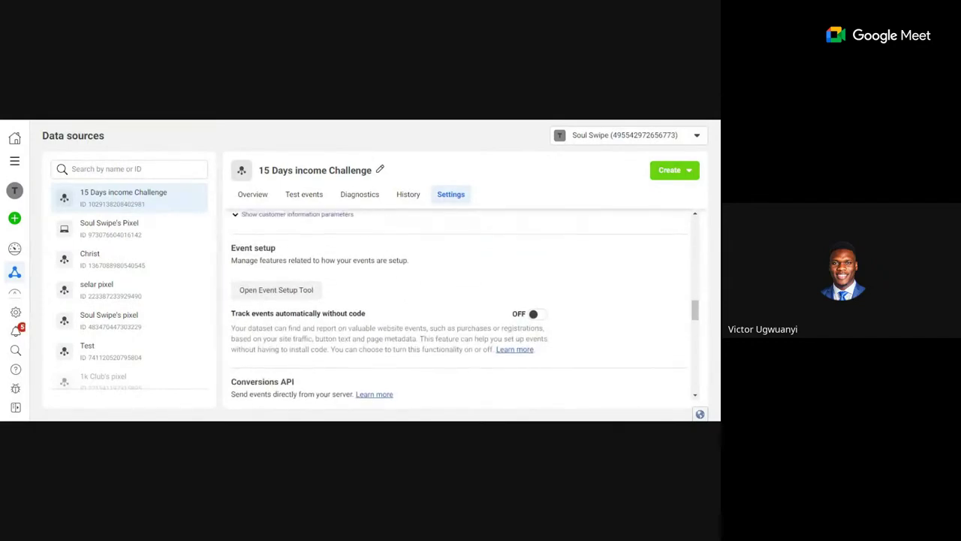
Step: Launch the no-code event setup tool and connect it to the pasted systeme.io landing page URL
{"action": "left_click", "coordinate": [284, 291]}
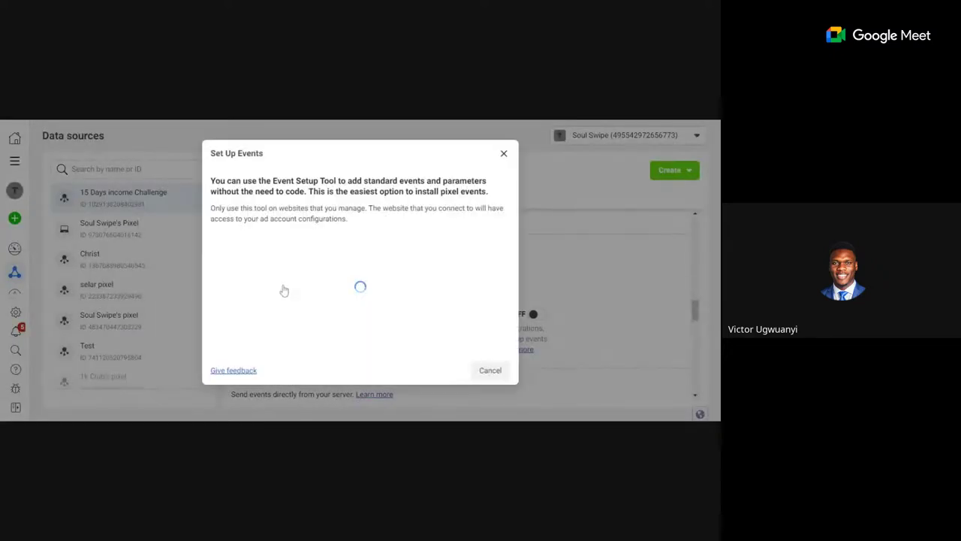
{"action": "left_click", "coordinate": [282, 287]}
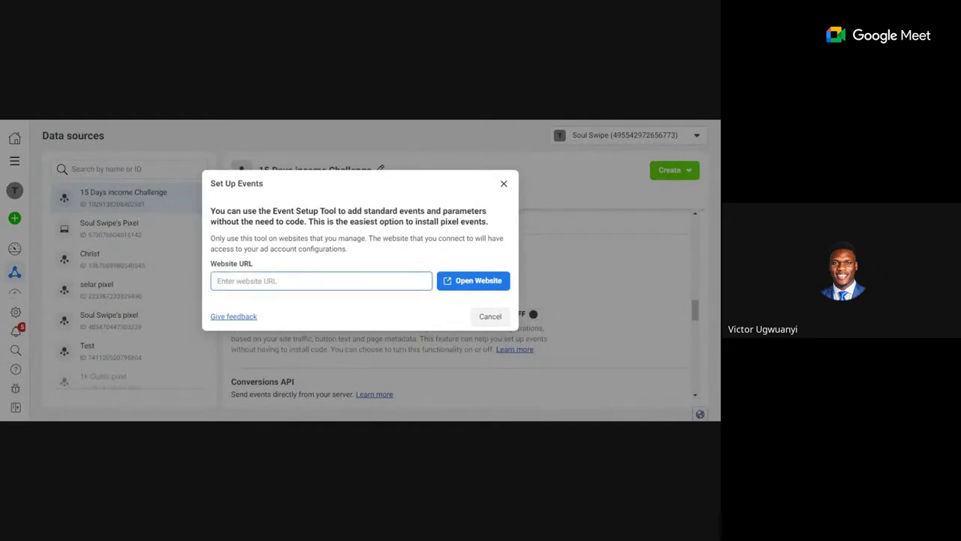
{"action": "type", "text": "https://therealgracejane.systeme.io/road21k"}
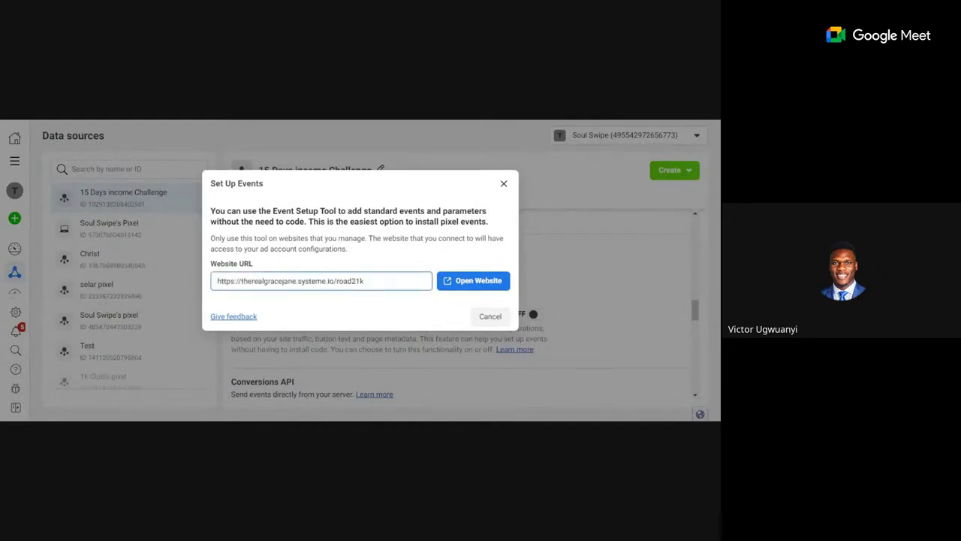
{"action": "left_click", "coordinate": [466, 282]}
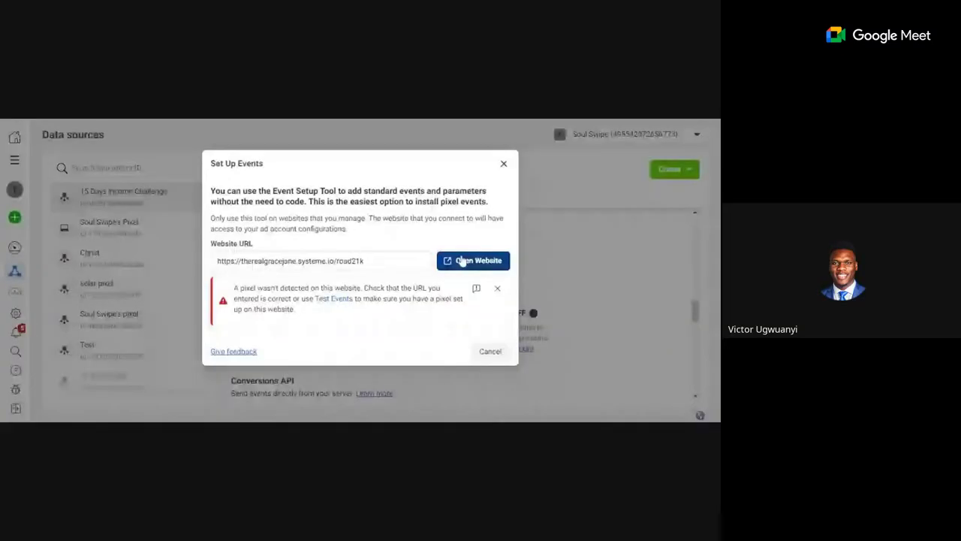
{"action": "left_click", "coordinate": [460, 261]}
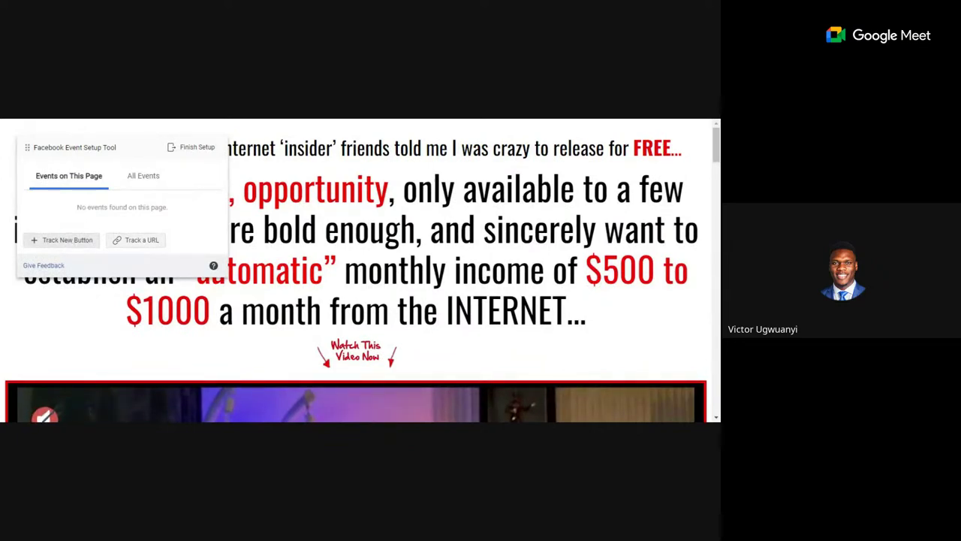
Step: Track the GET INSTANT ACCESS NOW!!! button as a Lead event without a value
{"action": "left_click", "coordinate": [68, 240]}
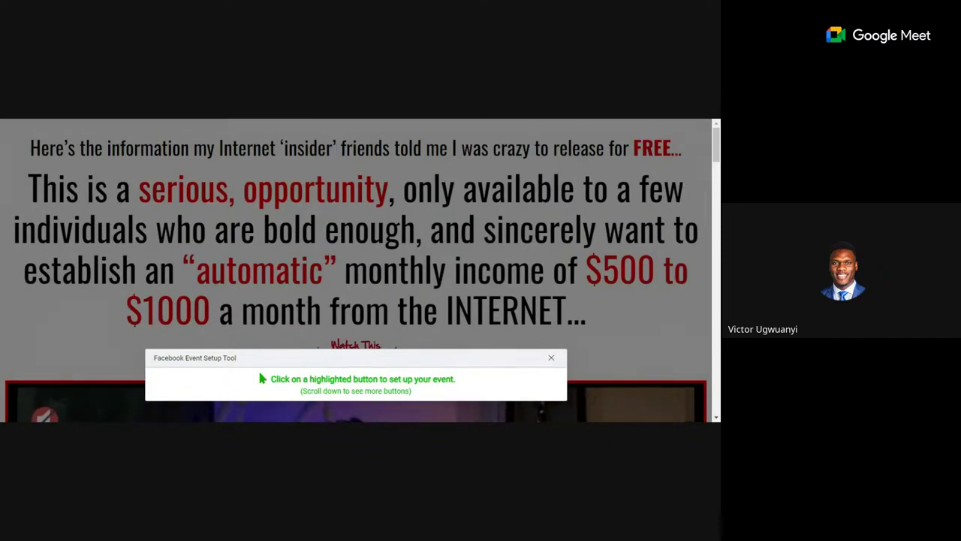
{"action": "scroll", "coordinate": [261, 375], "scroll_direction": "down", "scroll_amount": 8}
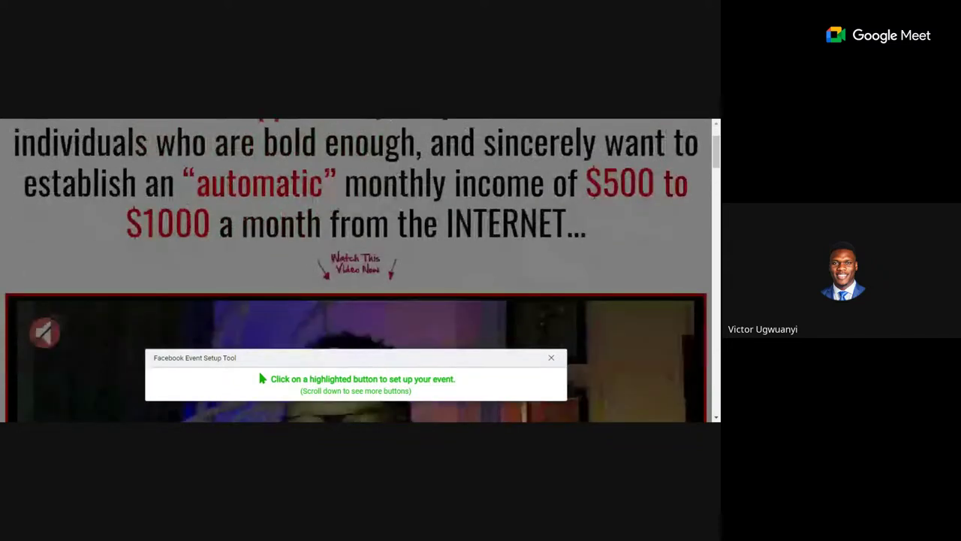
{"action": "scroll", "coordinate": [178, 313], "scroll_direction": "down", "scroll_amount": 1}
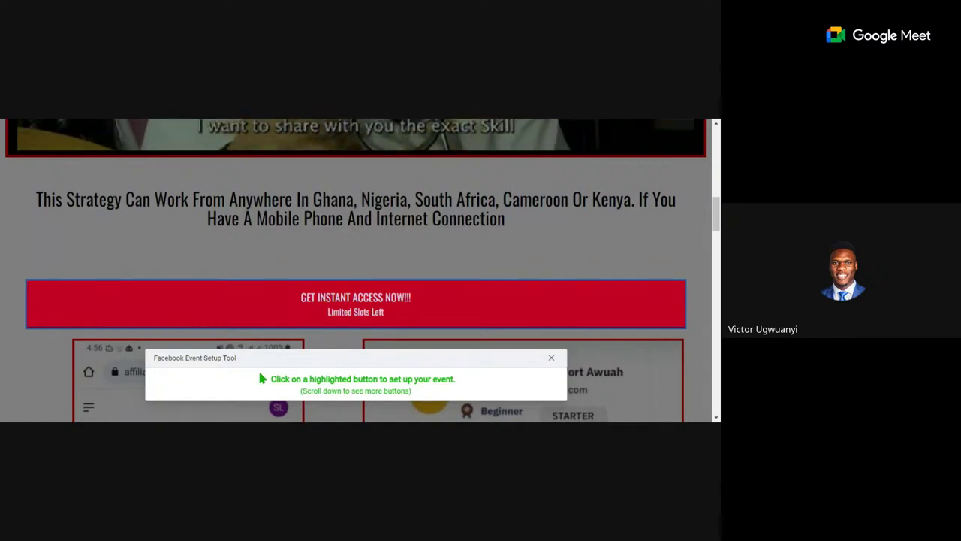
{"action": "left_click", "coordinate": [320, 304]}
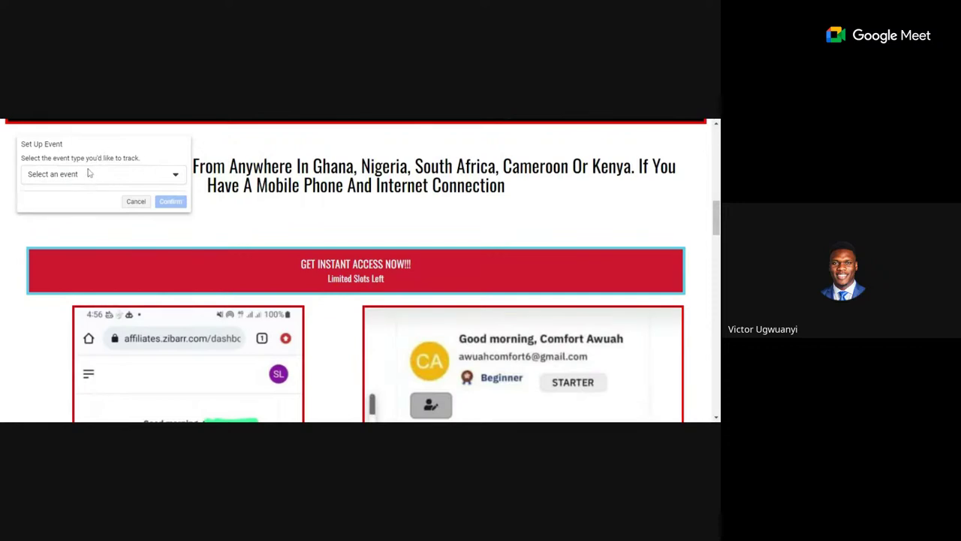
{"action": "left_click", "coordinate": [88, 173]}
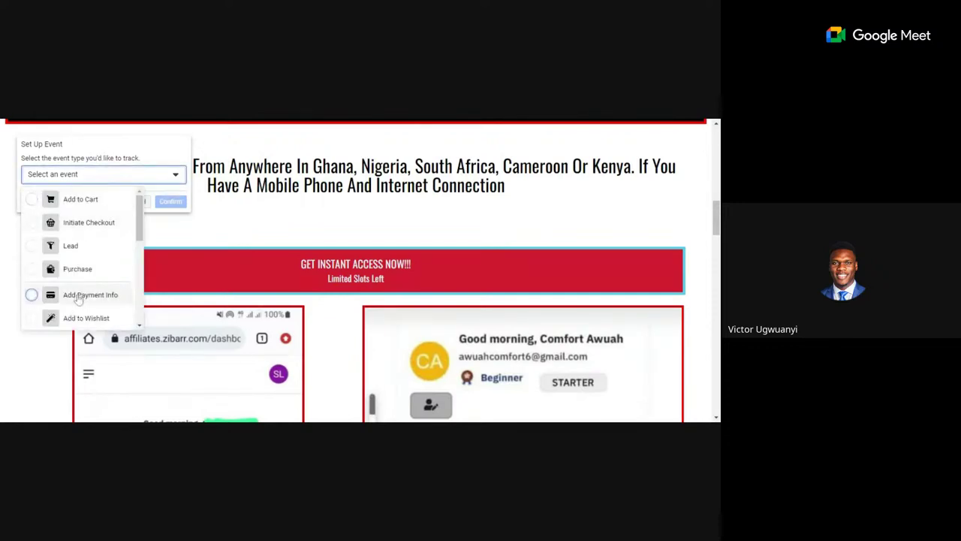
{"action": "left_click", "coordinate": [75, 247]}
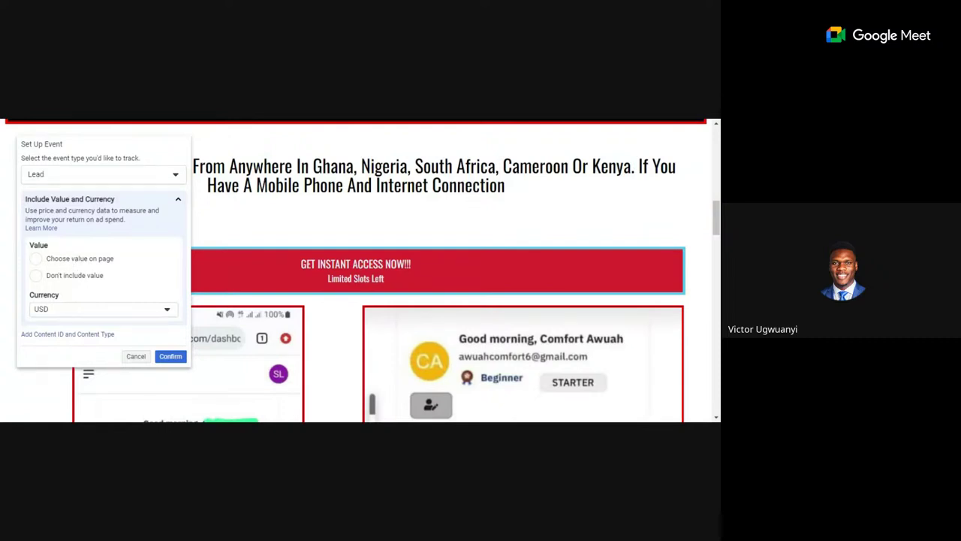
{"action": "left_click", "coordinate": [38, 277]}
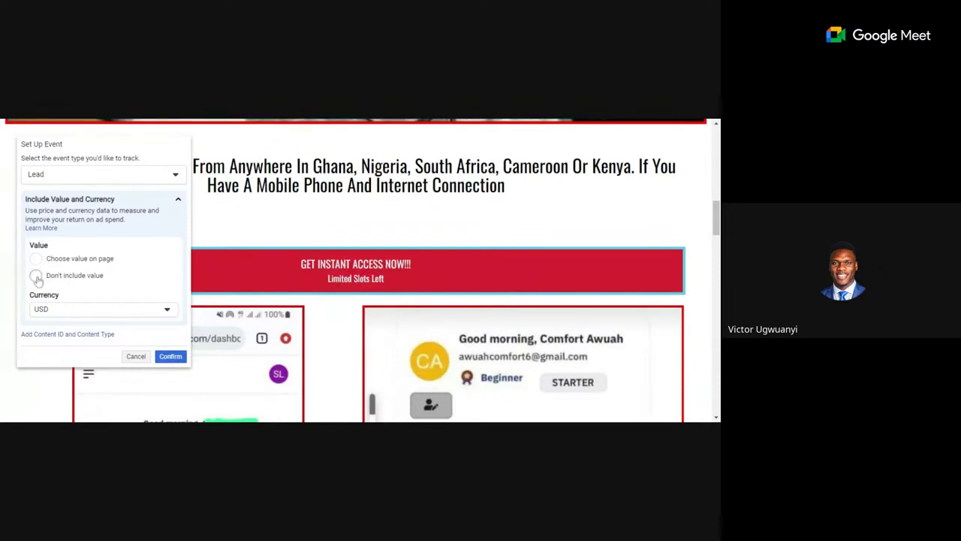
{"action": "left_click", "coordinate": [167, 355]}
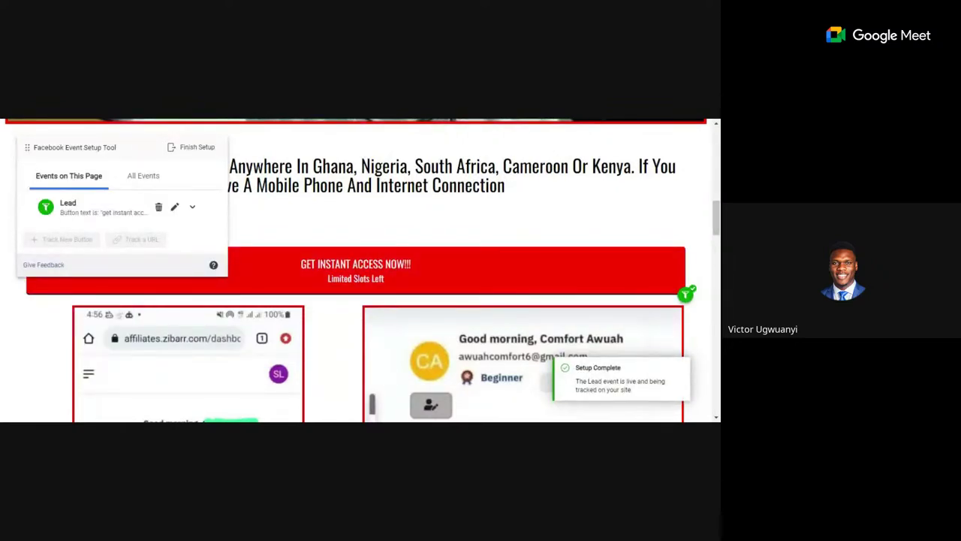
Step: Finish the event setup, confirm the reviewed Lead event and skip the feedback prompt
{"action": "left_click", "coordinate": [194, 148]}
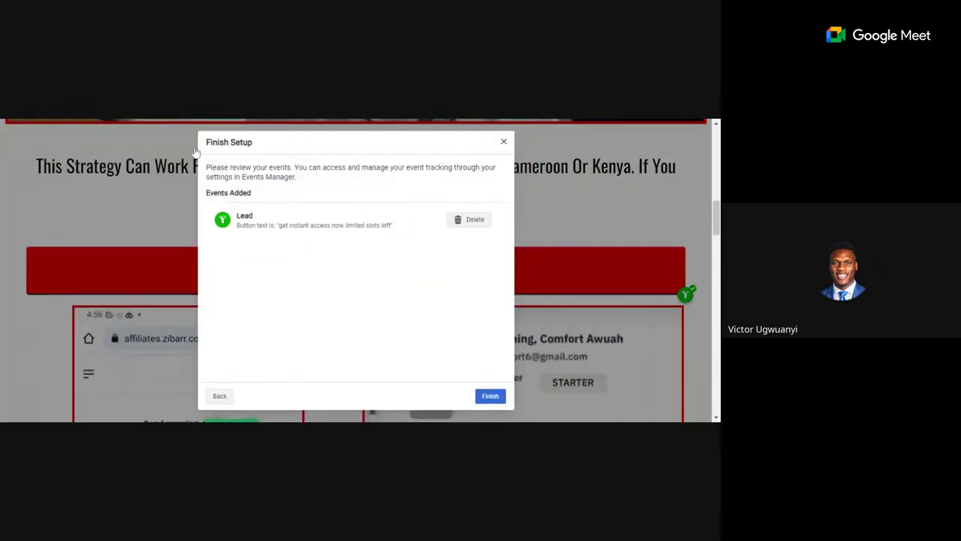
{"action": "left_click", "coordinate": [489, 396]}
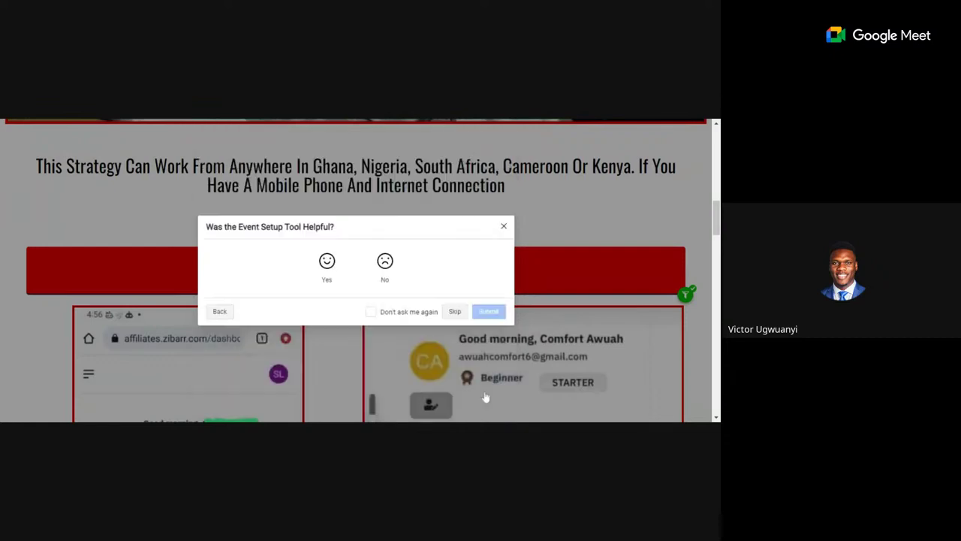
{"action": "left_click", "coordinate": [455, 311]}
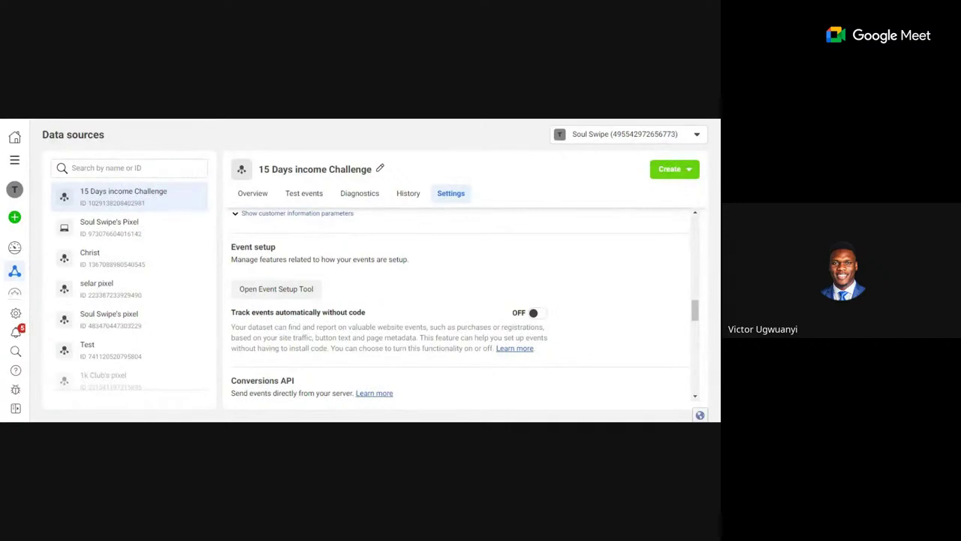
Step: Open the dataset Overview and scroll through its events table showing no activity received
{"action": "left_click", "coordinate": [254, 194]}
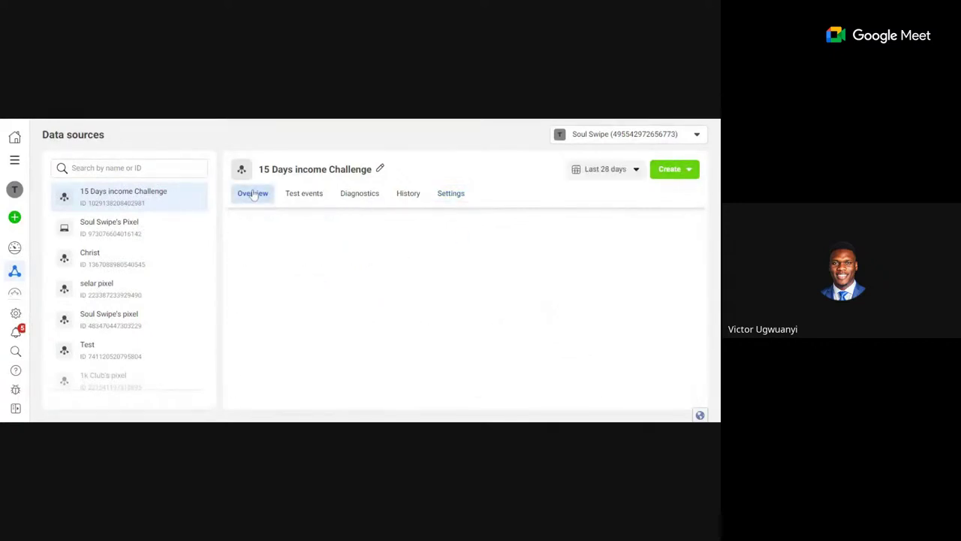
{"action": "scroll", "coordinate": [466, 305], "scroll_direction": "down", "scroll_amount": 3}
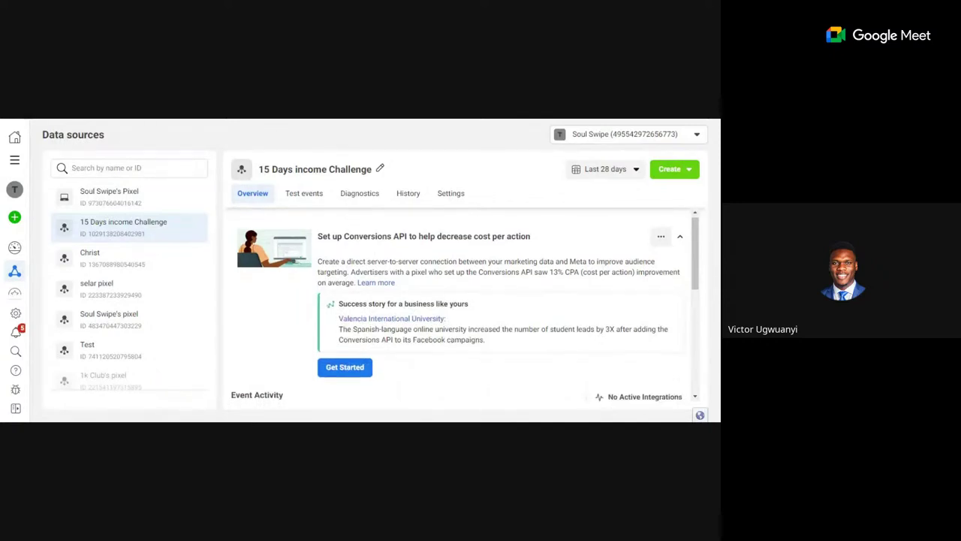
{"action": "scroll", "coordinate": [461, 308], "scroll_direction": "down", "scroll_amount": 5}
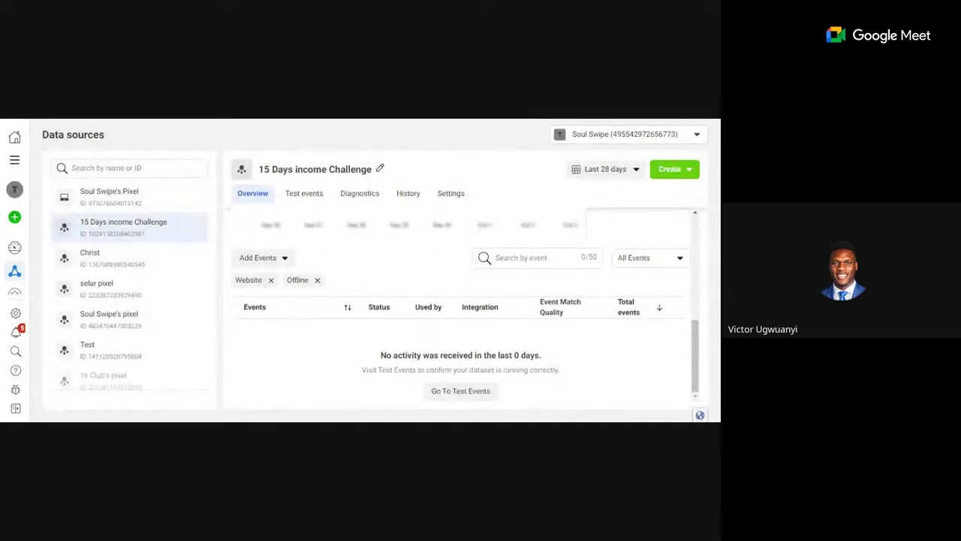
{"action": "scroll", "coordinate": [461, 308], "scroll_direction": "up", "scroll_amount": 5}
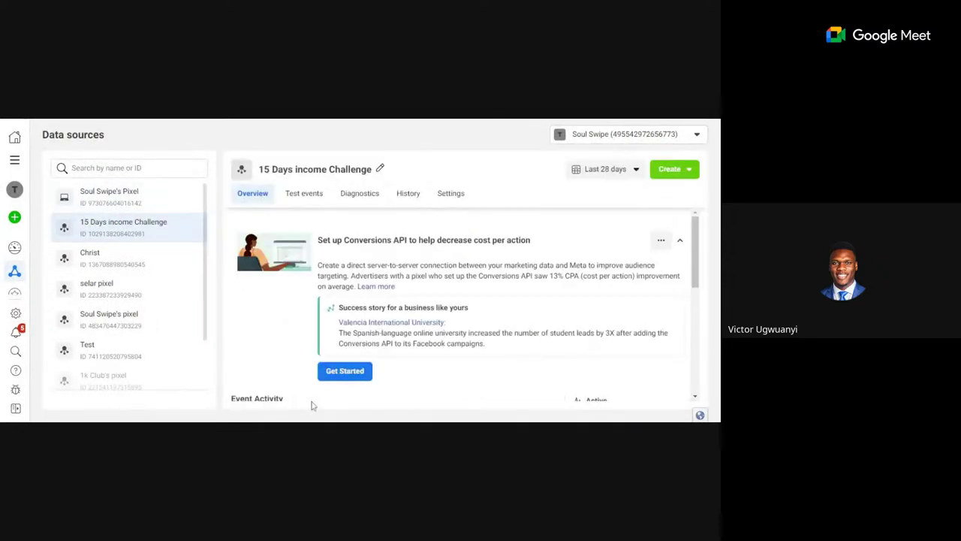
{"action": "scroll", "coordinate": [313, 398], "scroll_direction": "down", "scroll_amount": 5}
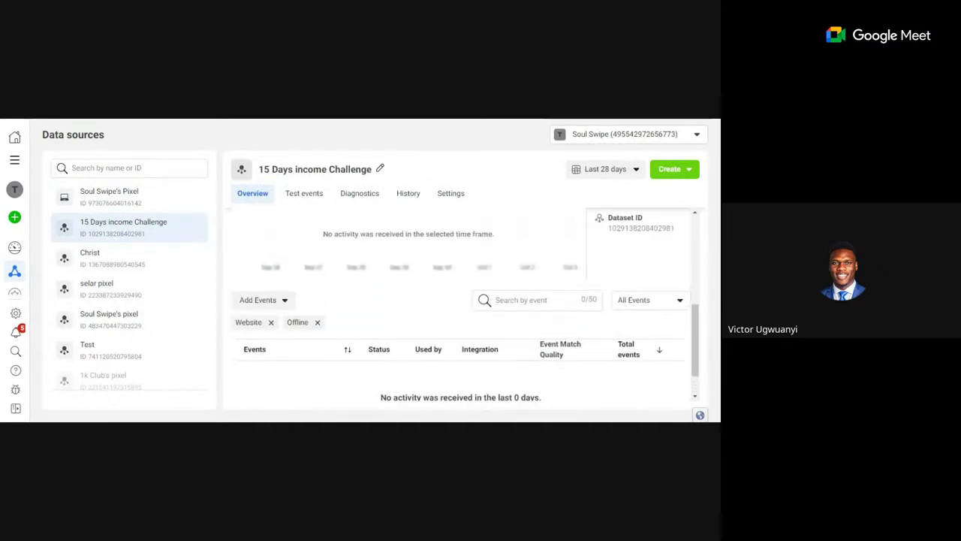
{"action": "scroll", "coordinate": [465, 304], "scroll_direction": "up", "scroll_amount": 4}
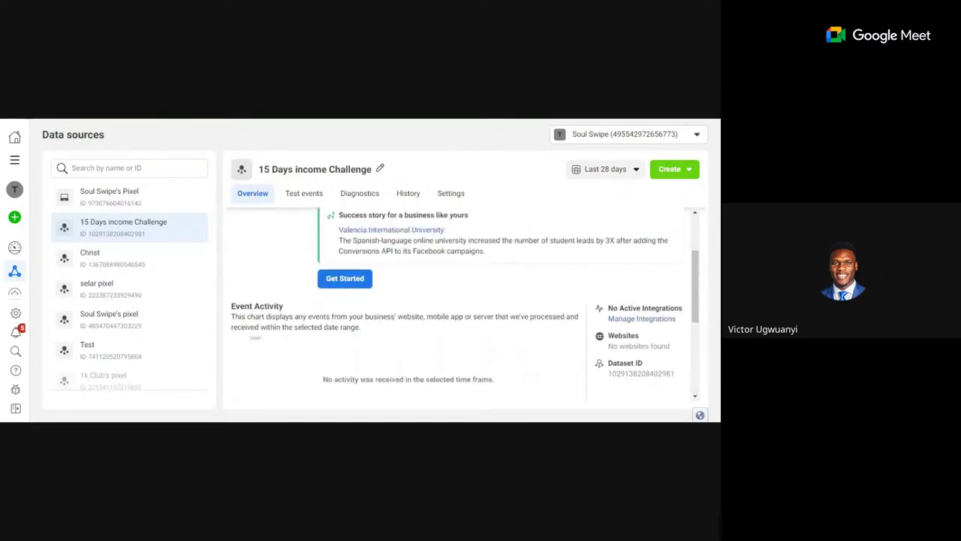
{"action": "scroll", "coordinate": [466, 304], "scroll_direction": "up", "scroll_amount": 1}
{"action": "scroll", "coordinate": [465, 308], "scroll_direction": "down", "scroll_amount": 5}
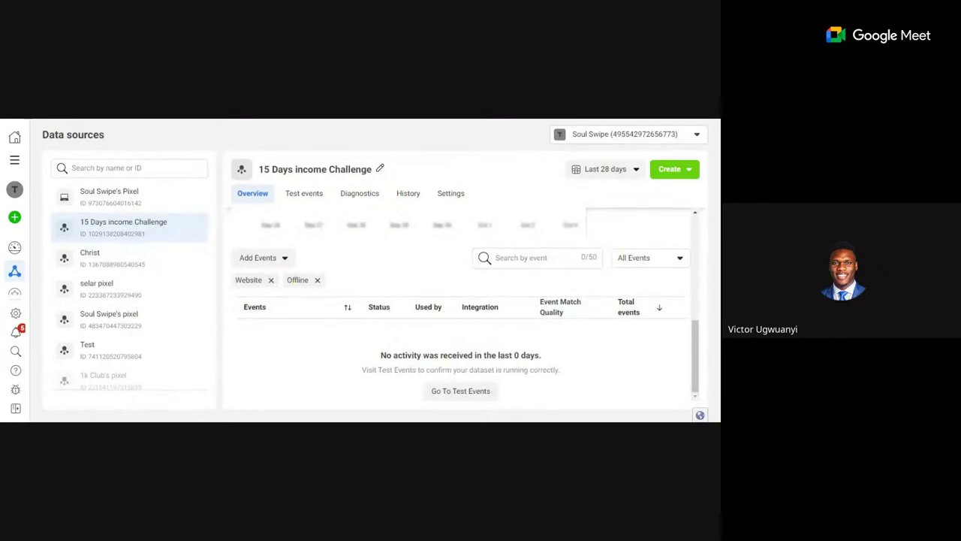
Step: Open Test events and inspect the received PageView event's details and activity display options
{"action": "left_click", "coordinate": [460, 391]}
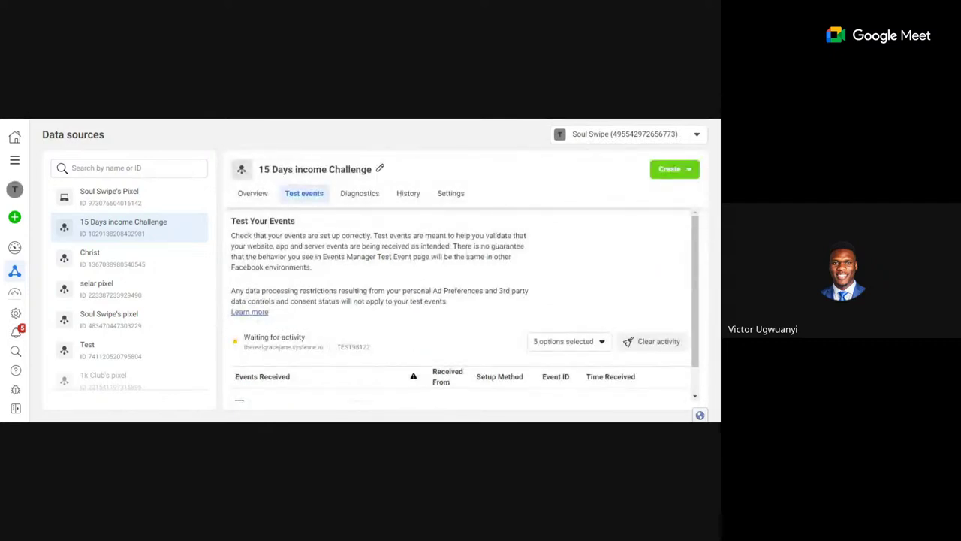
{"action": "scroll", "coordinate": [466, 306], "scroll_direction": "down", "scroll_amount": 1}
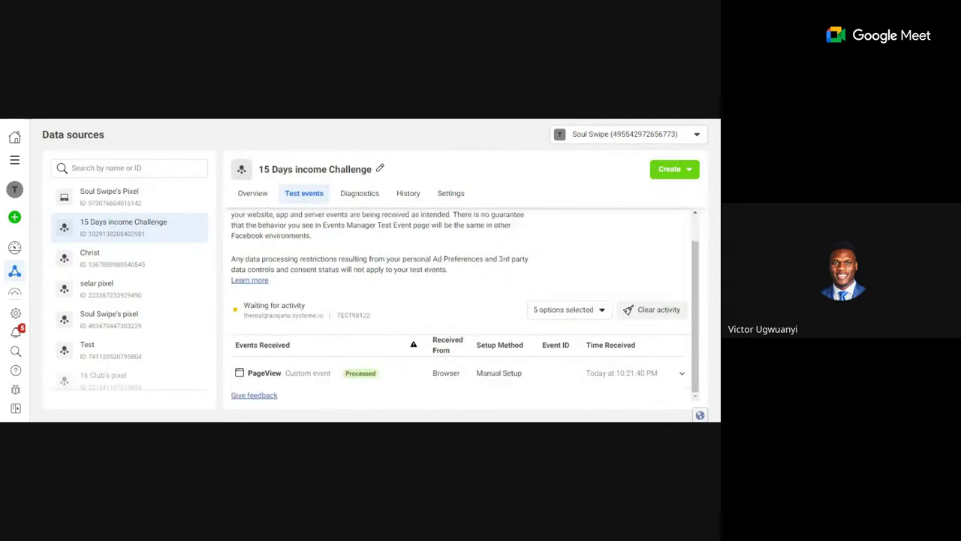
{"action": "scroll", "coordinate": [466, 304], "scroll_direction": "up", "scroll_amount": 1}
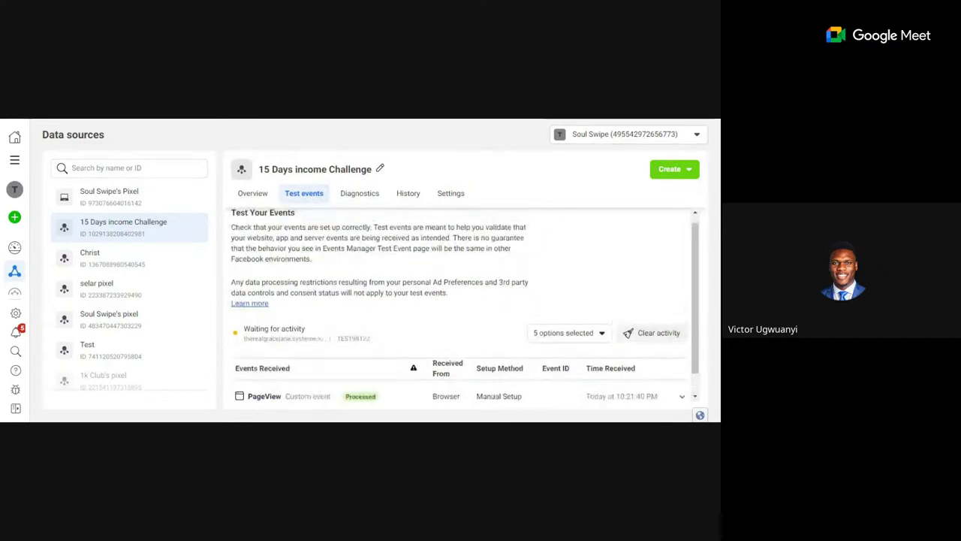
{"action": "scroll", "coordinate": [465, 305], "scroll_direction": "down", "scroll_amount": 1}
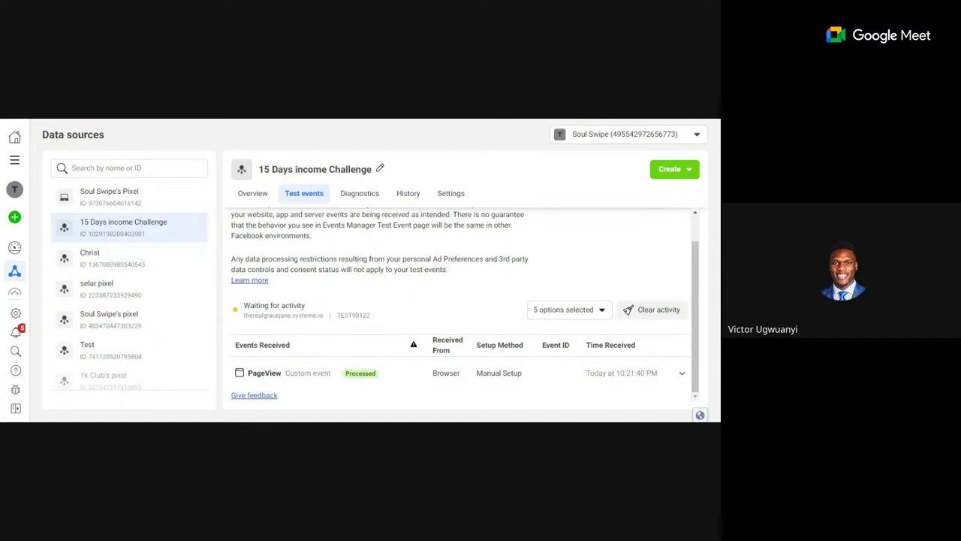
{"action": "scroll", "coordinate": [462, 308], "scroll_direction": "up", "scroll_amount": 1}
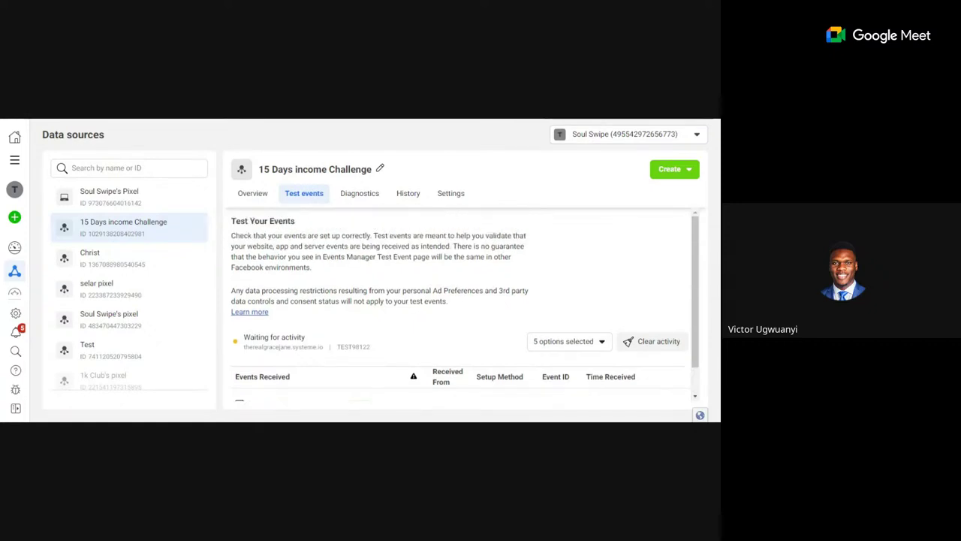
{"action": "scroll", "coordinate": [464, 306], "scroll_direction": "down", "scroll_amount": 1}
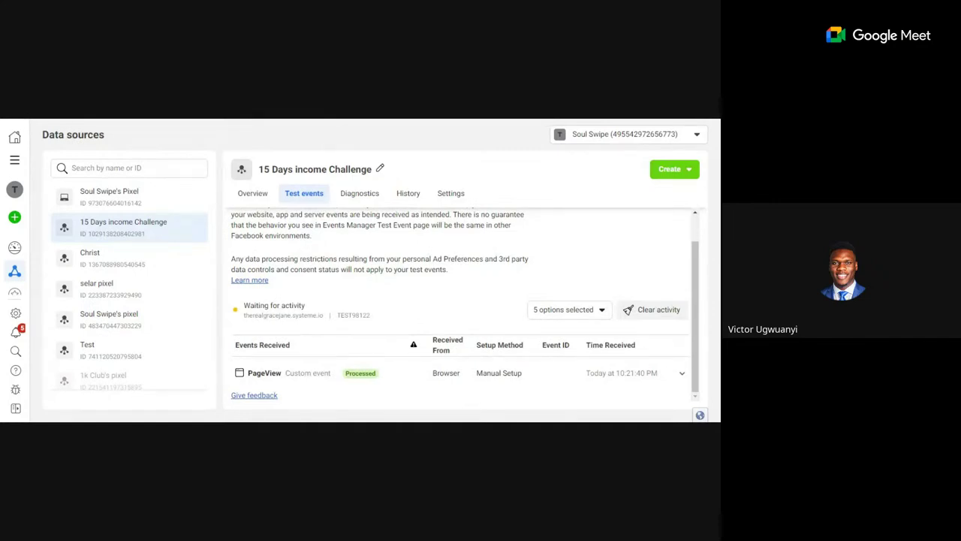
{"action": "left_click", "coordinate": [682, 372]}
{"action": "scroll", "coordinate": [461, 315], "scroll_direction": "down", "scroll_amount": 1}
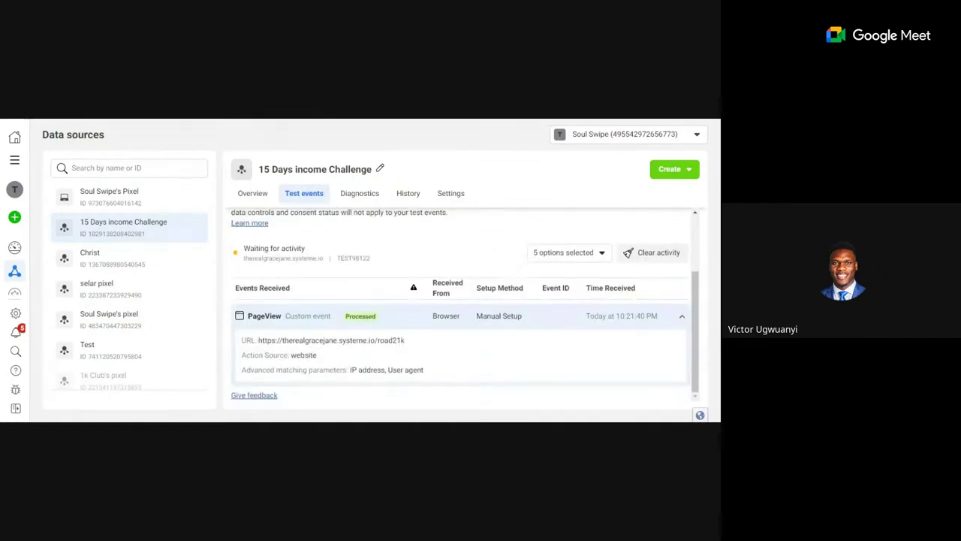
{"action": "left_click", "coordinate": [682, 315]}
{"action": "left_click", "coordinate": [568, 309]}
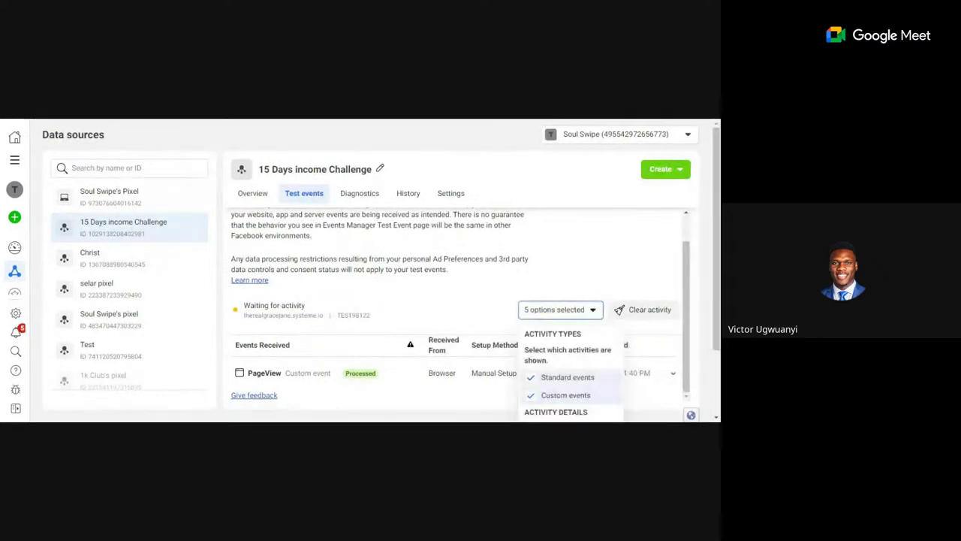
{"action": "scroll", "coordinate": [364, 269], "scroll_direction": "down", "scroll_amount": 2}
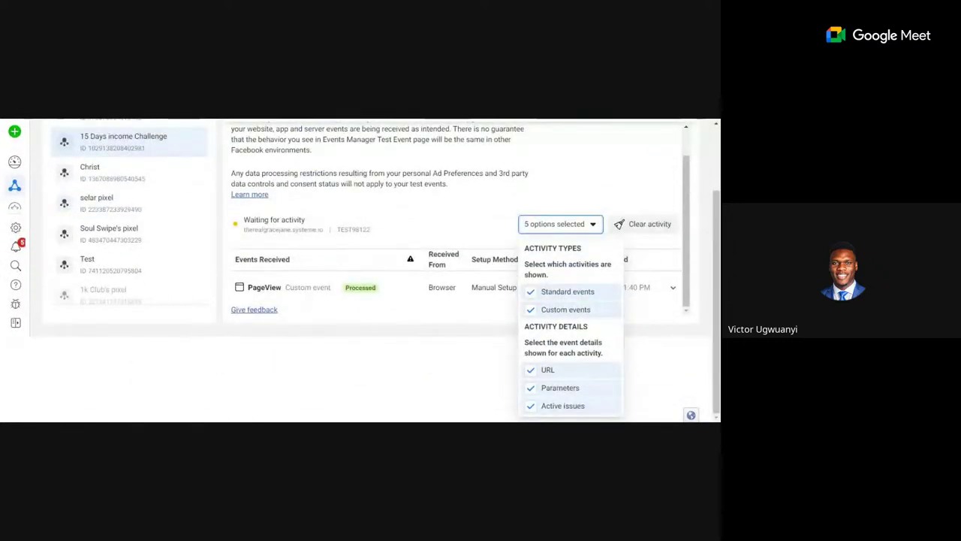
{"action": "key", "text": "Escape"}
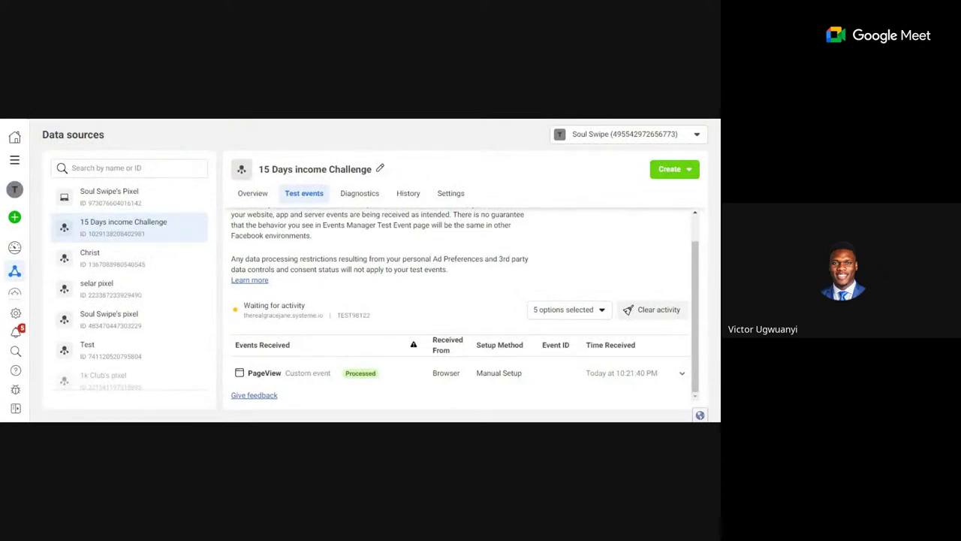
Step: Switch between the dataset's Overview and Test events tabs, ending on the test events list
{"action": "left_click", "coordinate": [252, 193]}
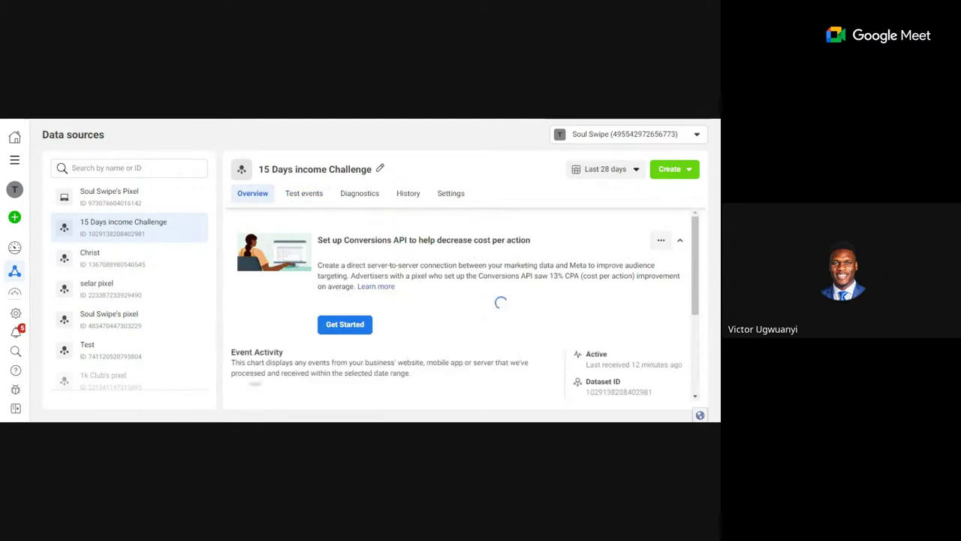
{"action": "scroll", "coordinate": [462, 307], "scroll_direction": "down", "scroll_amount": 3}
{"action": "scroll", "coordinate": [461, 308], "scroll_direction": "down", "scroll_amount": 2}
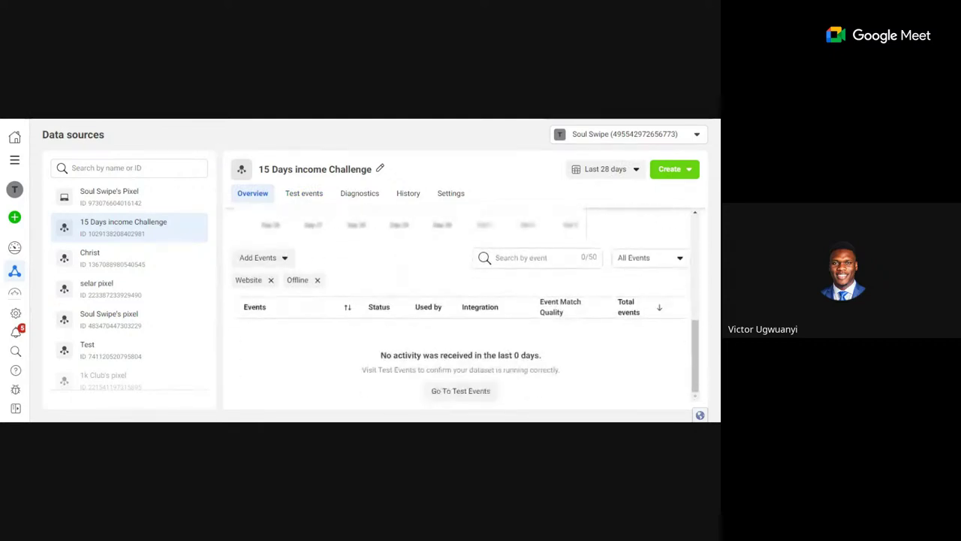
{"action": "left_click", "coordinate": [303, 193]}
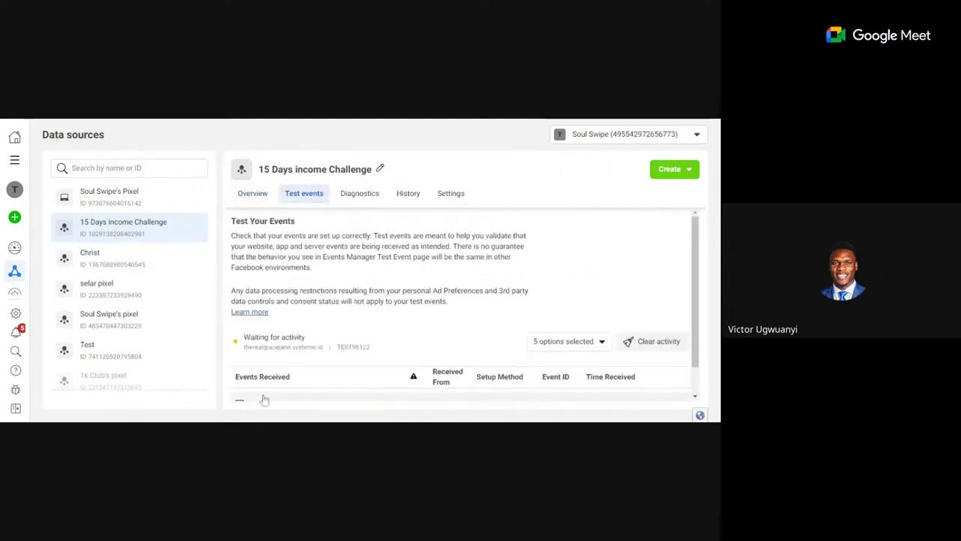
{"action": "scroll", "coordinate": [461, 308], "scroll_direction": "down", "scroll_amount": 1}
{"action": "left_click", "coordinate": [252, 193]}
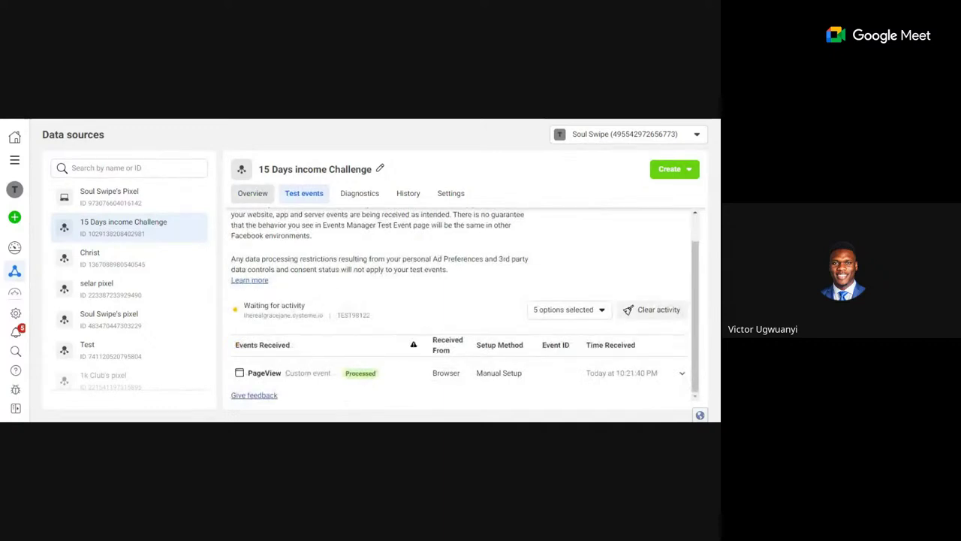
{"action": "scroll", "coordinate": [264, 399], "scroll_direction": "down", "scroll_amount": 3}
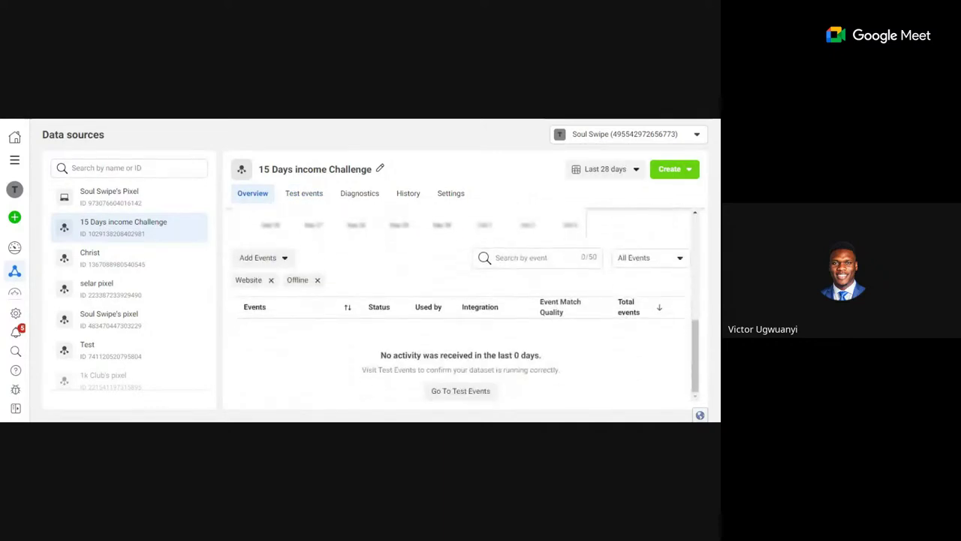
{"action": "left_click", "coordinate": [460, 390]}
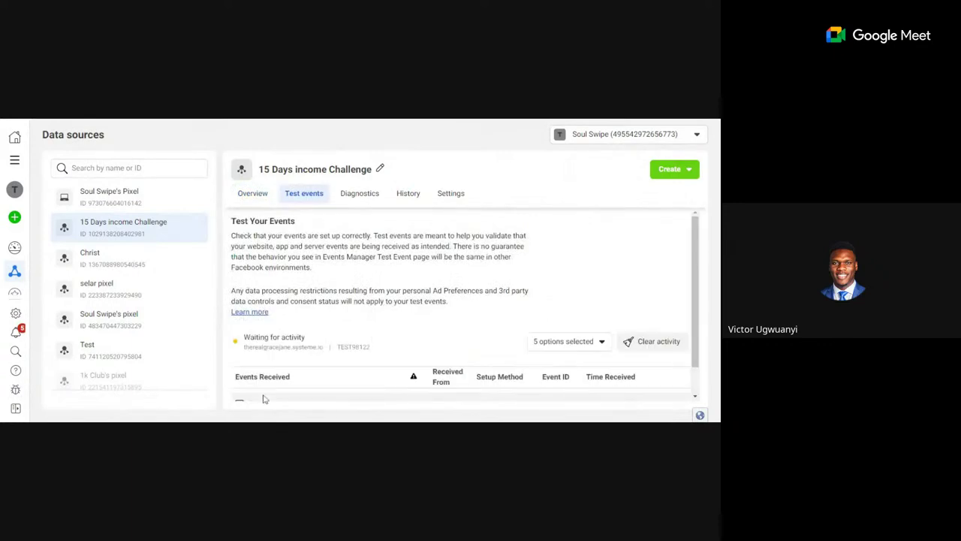
{"action": "scroll", "coordinate": [264, 399], "scroll_direction": "down", "scroll_amount": 1}
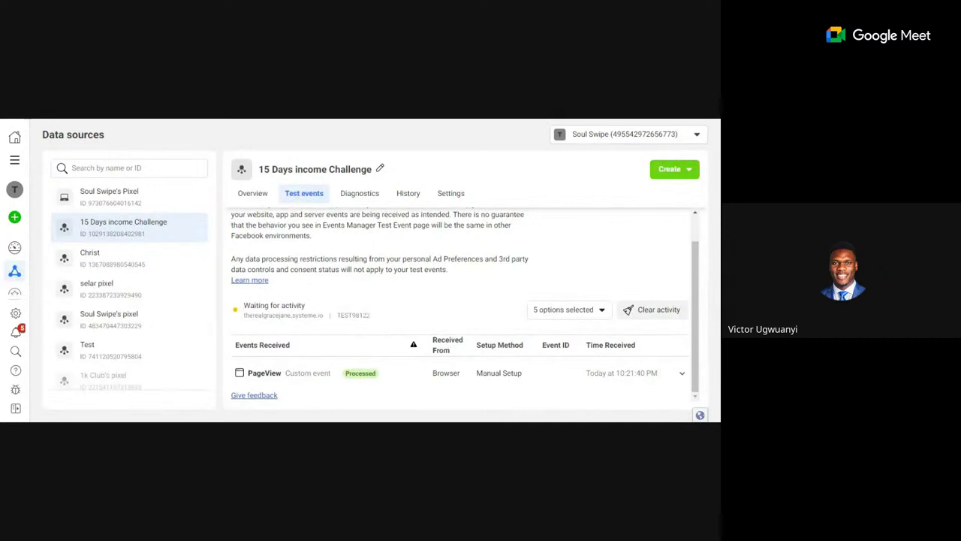
Step: Expand the PageView event to confirm it came from the systeme.io landing page URL
{"action": "left_click", "coordinate": [682, 373]}
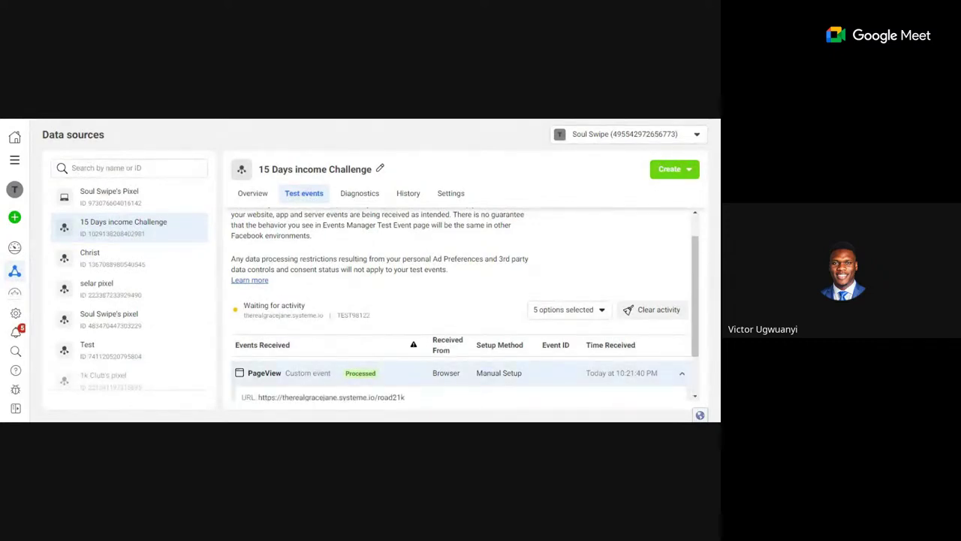
{"action": "scroll", "coordinate": [461, 307], "scroll_direction": "down", "scroll_amount": 1}
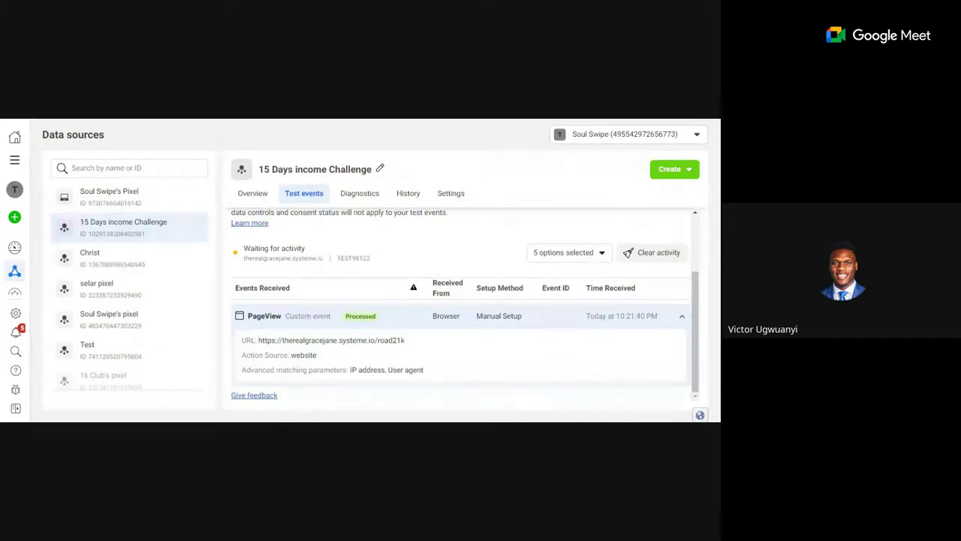
{"action": "scroll", "coordinate": [464, 305], "scroll_direction": "up", "scroll_amount": 3}
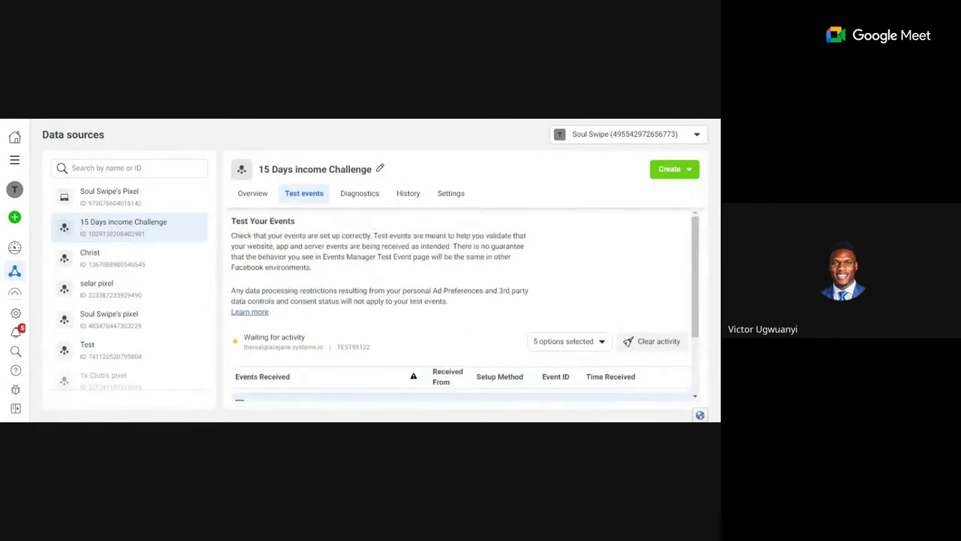
{"action": "scroll", "coordinate": [465, 305], "scroll_direction": "down", "scroll_amount": 3}
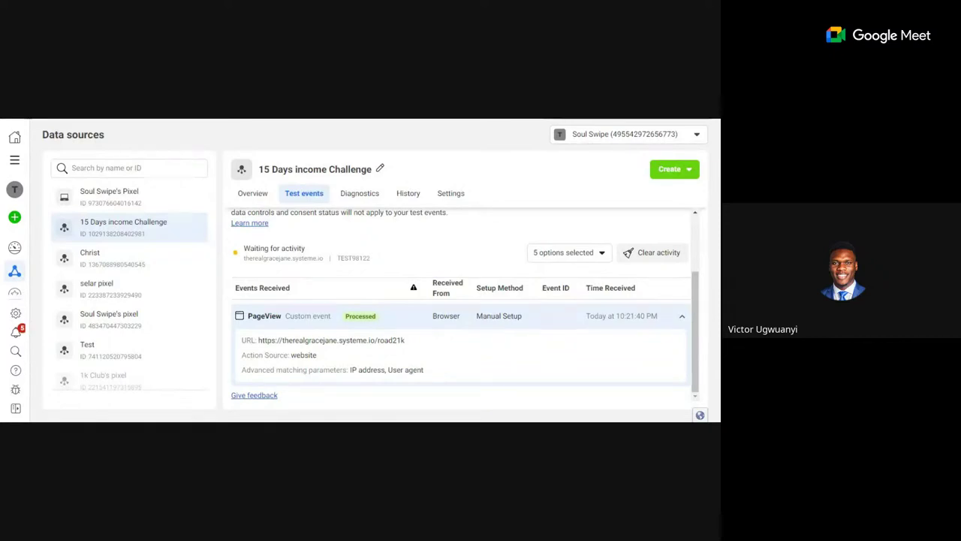
{"action": "scroll", "coordinate": [462, 304], "scroll_direction": "up", "scroll_amount": 2}
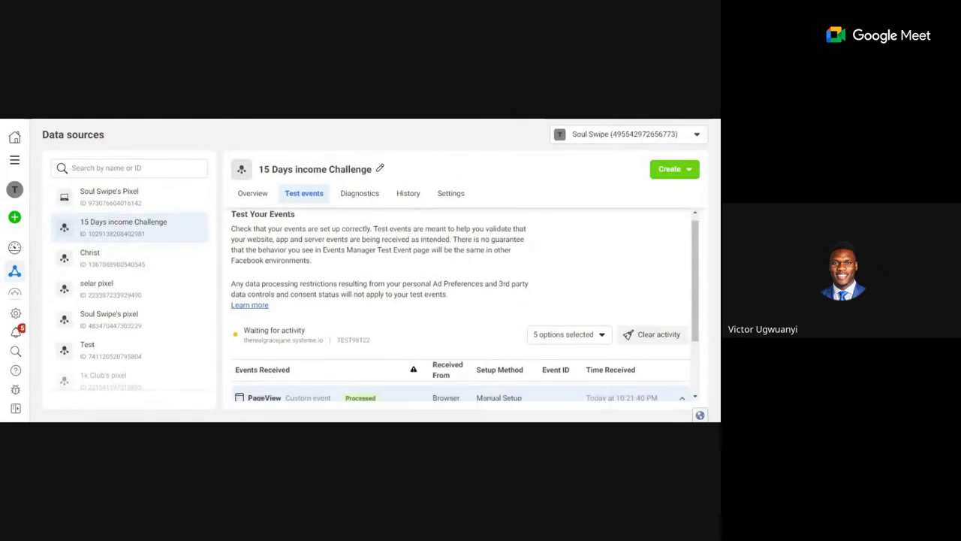
{"action": "scroll", "coordinate": [462, 304], "scroll_direction": "up", "scroll_amount": 1}
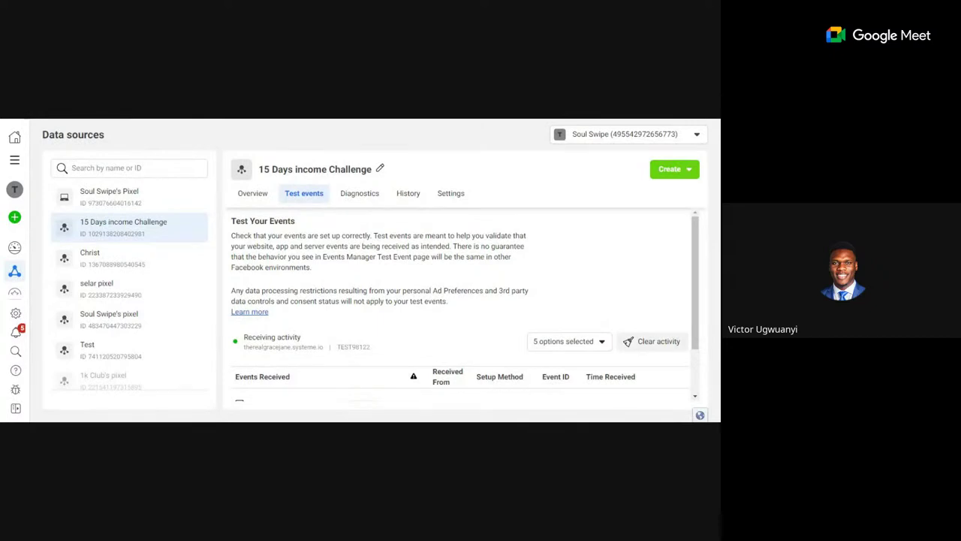
{"action": "scroll", "coordinate": [465, 309], "scroll_direction": "down", "scroll_amount": 2}
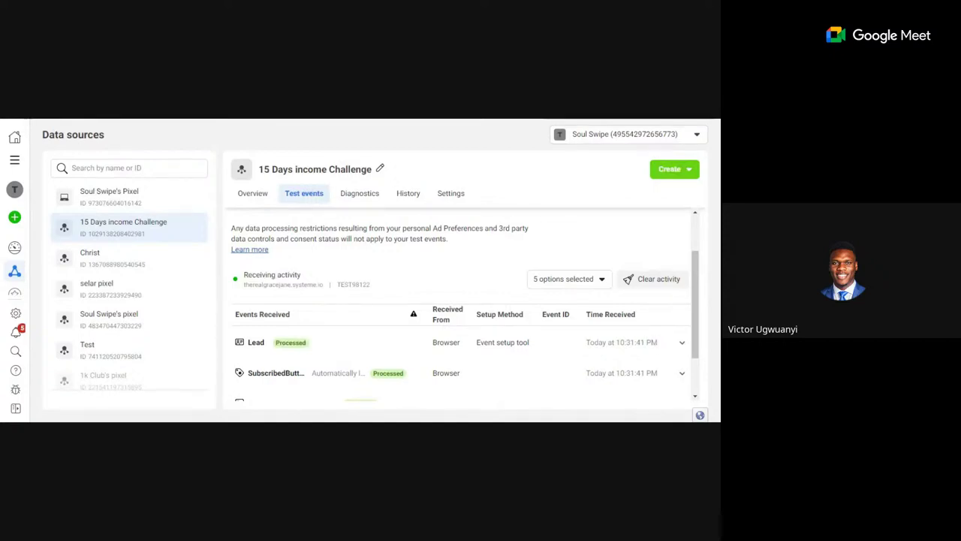
{"action": "scroll", "coordinate": [460, 308], "scroll_direction": "up", "scroll_amount": 1}
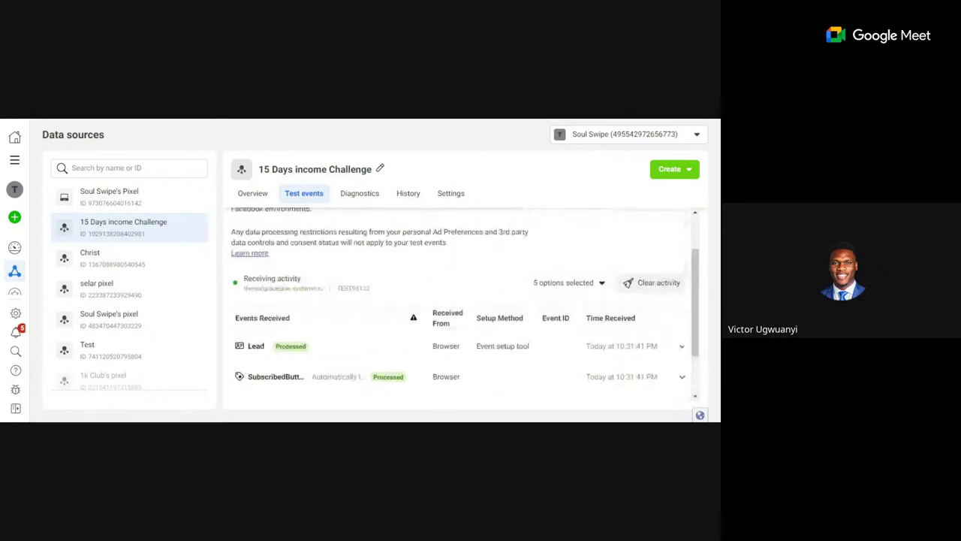
{"action": "scroll", "coordinate": [461, 300], "scroll_direction": "down", "scroll_amount": 2}
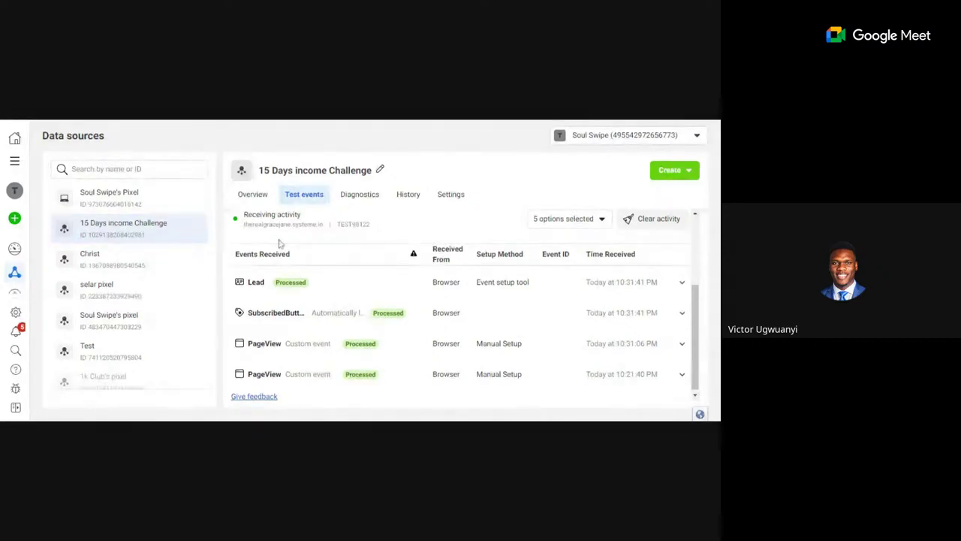
{"action": "scroll", "coordinate": [279, 242], "scroll_direction": "up", "scroll_amount": 1}
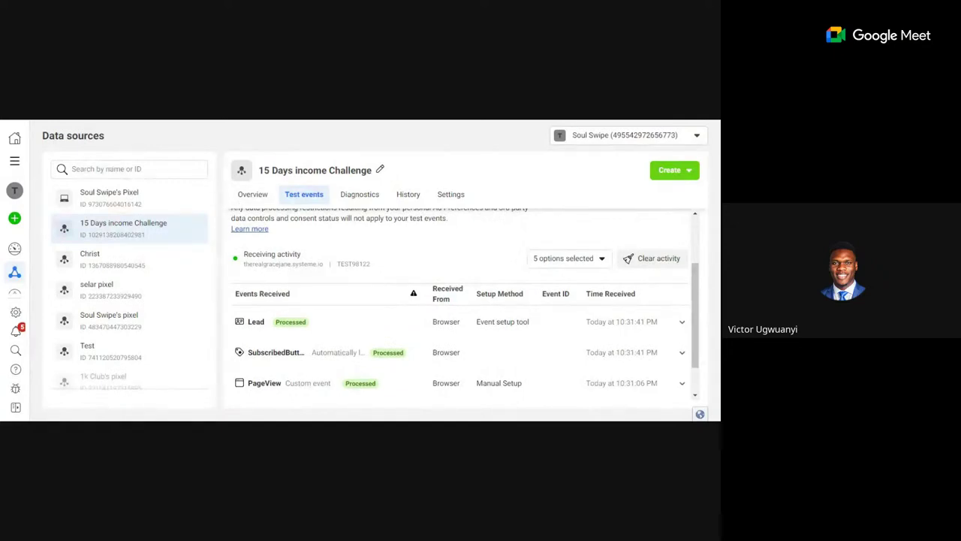
{"action": "left_click_drag", "start_coordinate": [243, 254], "coordinate": [307, 259]}
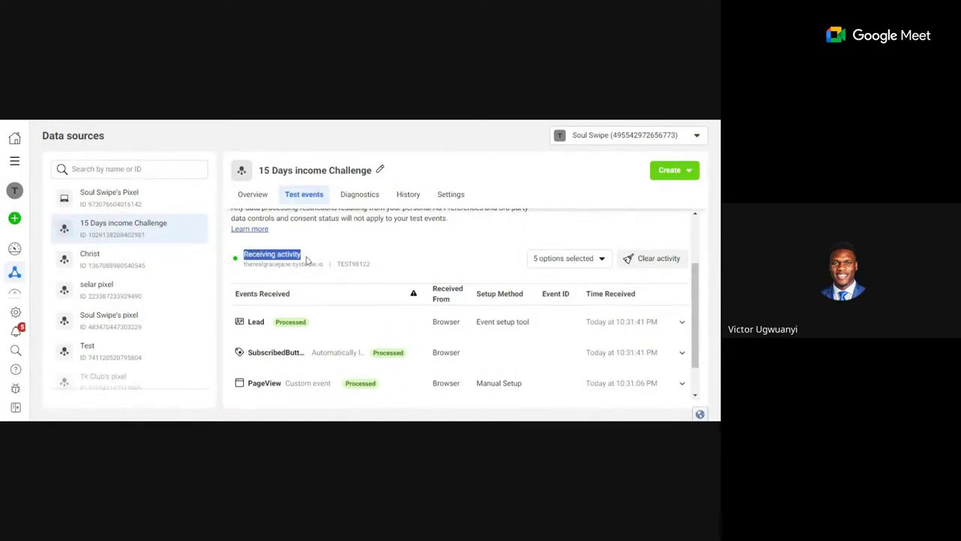
{"action": "scroll", "coordinate": [306, 259], "scroll_direction": "down", "scroll_amount": 1}
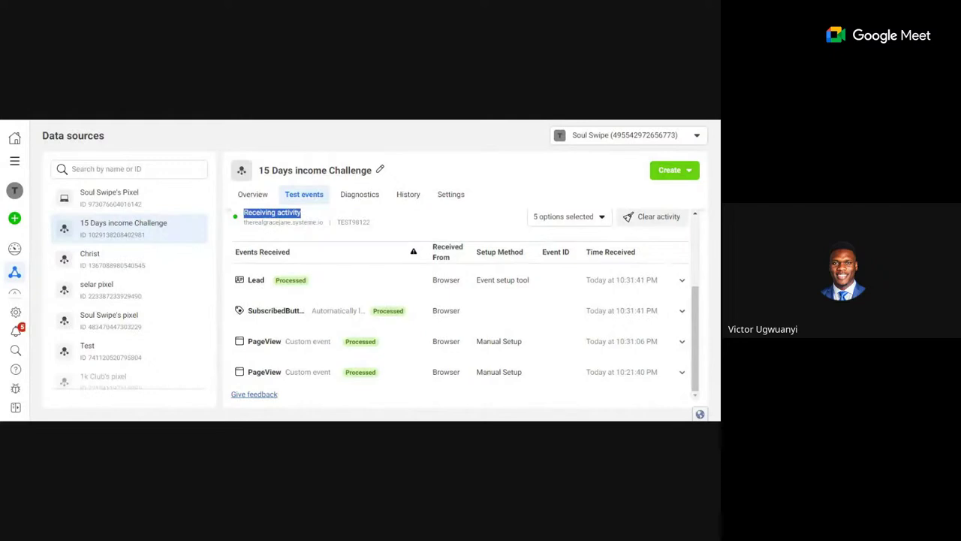
Step: Flip to Overview and back to Test events to review the PageView, Lead and SubscribedButtonClick events
{"action": "left_click", "coordinate": [253, 193]}
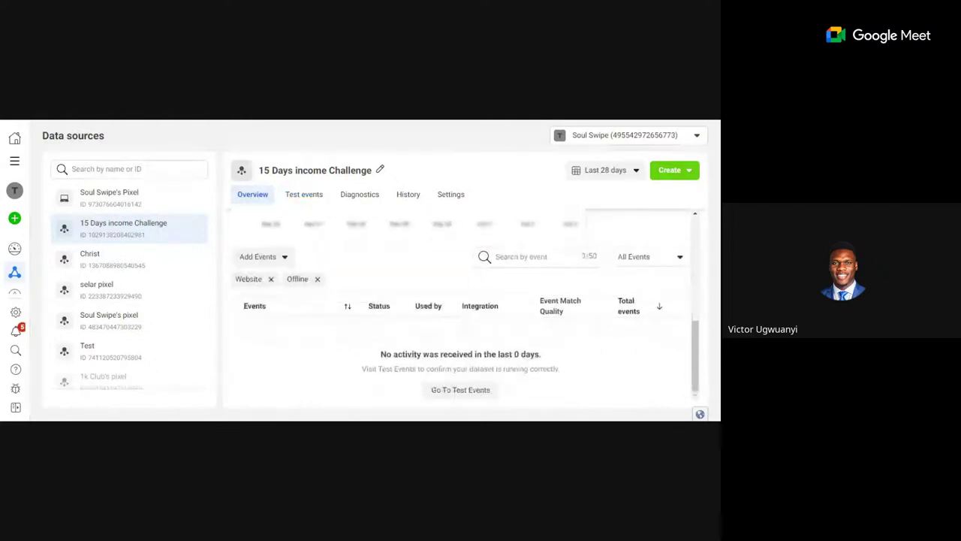
{"action": "left_click", "coordinate": [304, 193]}
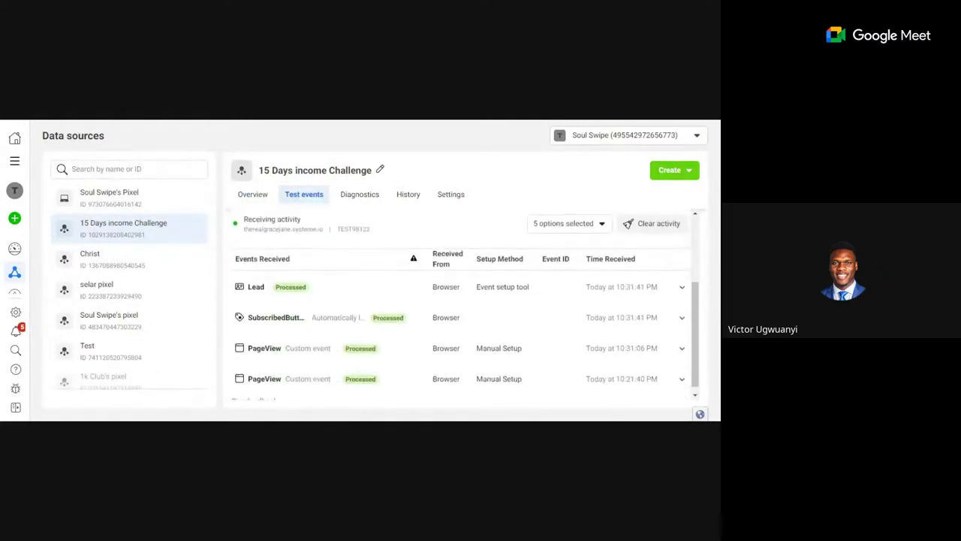
{"action": "scroll", "coordinate": [465, 305], "scroll_direction": "down", "scroll_amount": 1}
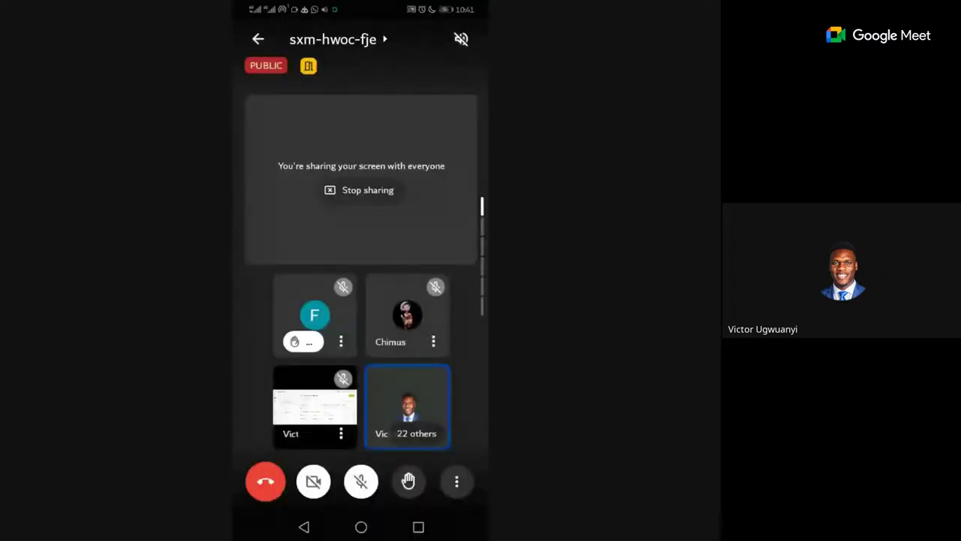
Step: Switch from the phone's recent apps back to the Ads Manager campaign list
{"action": "left_click", "coordinate": [418, 526]}
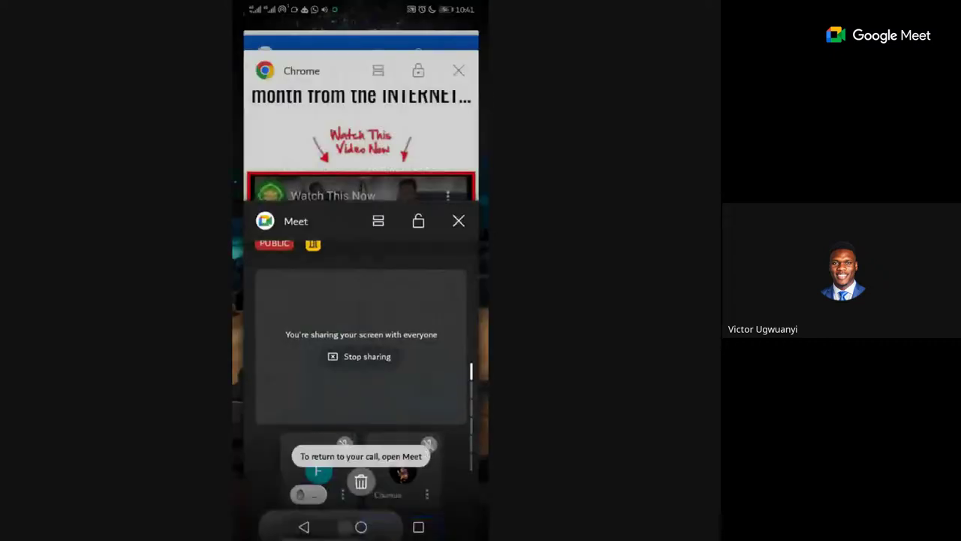
{"action": "left_click_drag", "start_coordinate": [360, 285], "coordinate": [360, 406]}
{"action": "left_click", "coordinate": [360, 225]}
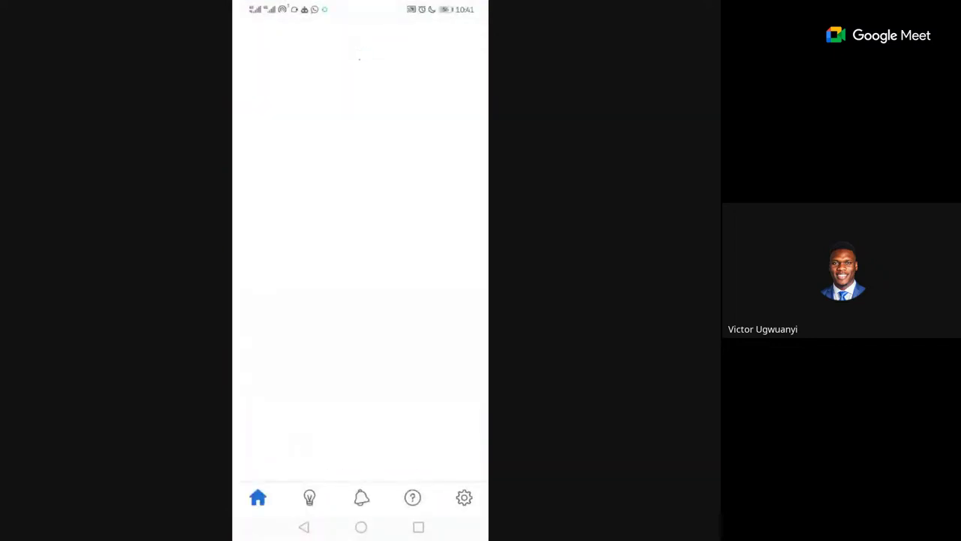
{"action": "scroll", "coordinate": [361, 285], "scroll_direction": "down", "scroll_amount": 5}
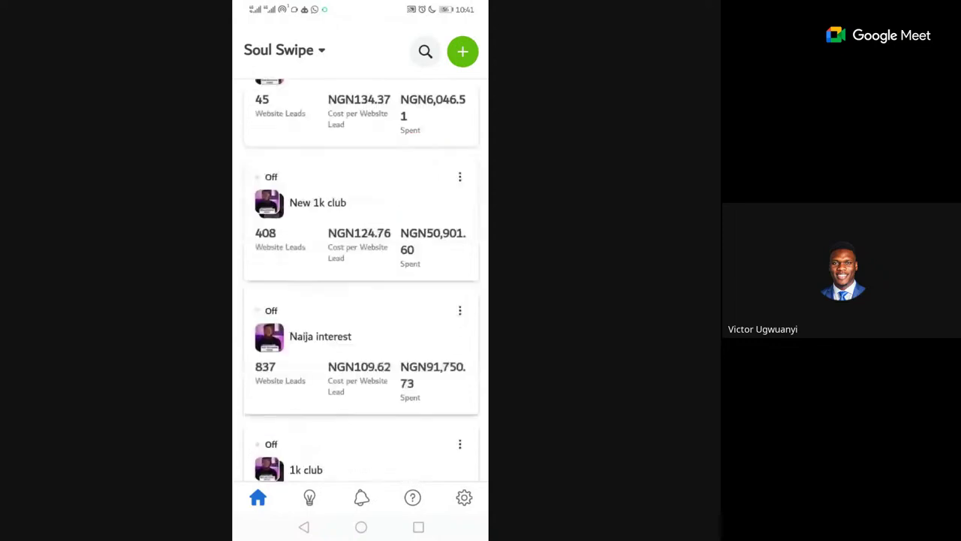
{"action": "left_click", "coordinate": [360, 173]}
Step: Scroll back up the Ads Manager home tab and tap into the Campaigns list
{"action": "scroll", "coordinate": [361, 286], "scroll_direction": "up", "scroll_amount": 2}
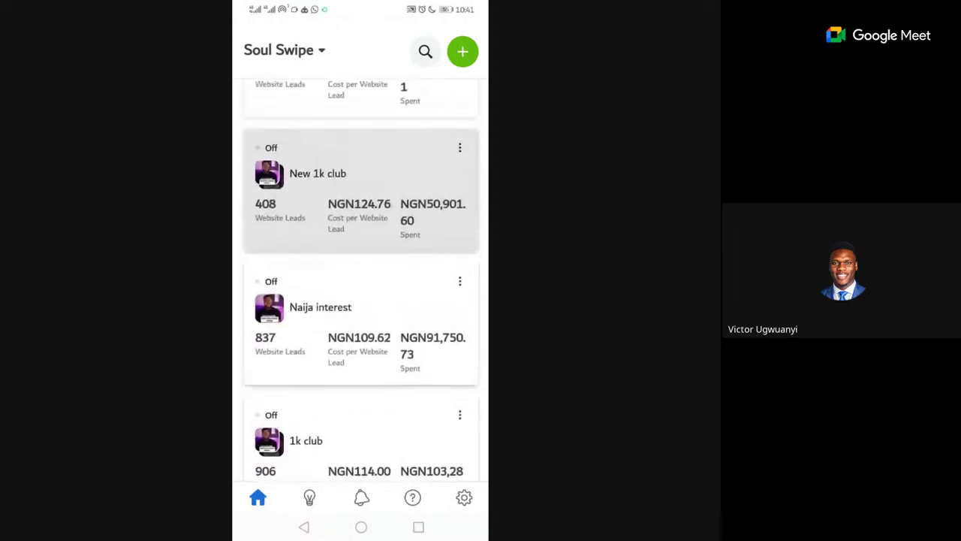
{"action": "scroll", "coordinate": [360, 285], "scroll_direction": "up", "scroll_amount": 1}
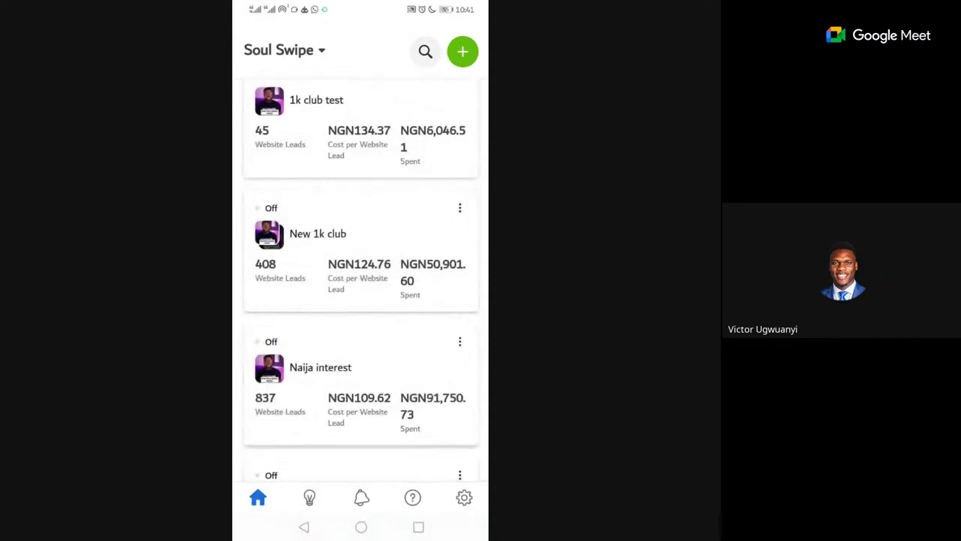
{"action": "scroll", "coordinate": [361, 280], "scroll_direction": "up", "scroll_amount": 1}
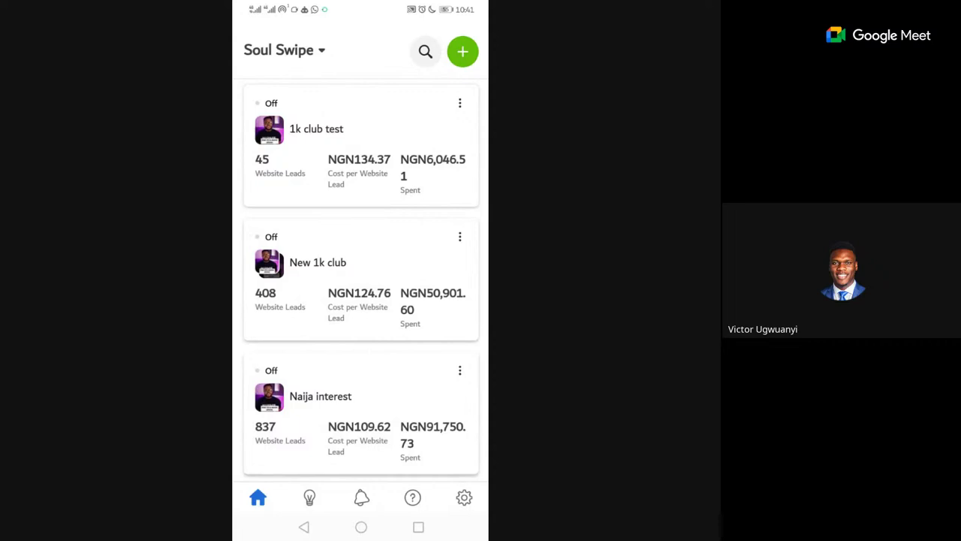
{"action": "scroll", "coordinate": [361, 280], "scroll_direction": "up", "scroll_amount": 2}
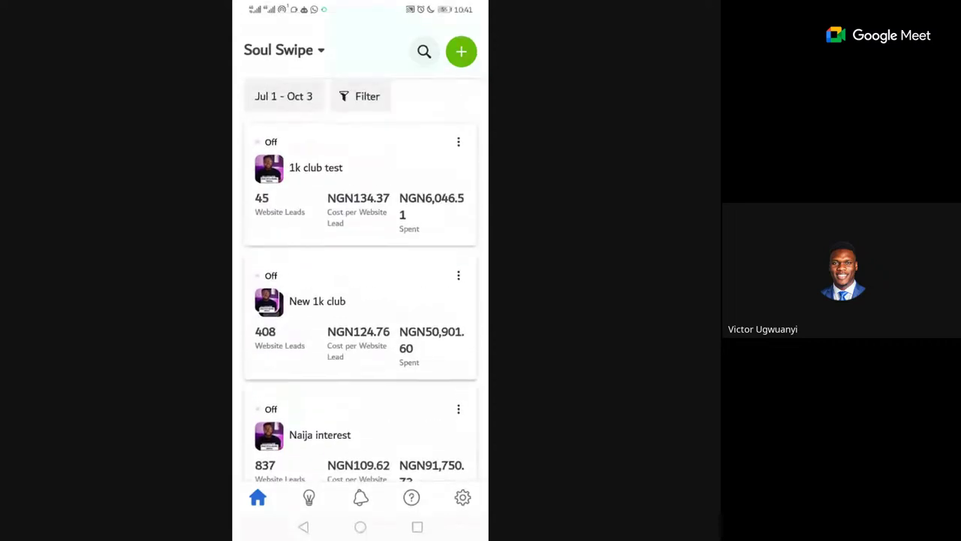
{"action": "left_click", "coordinate": [361, 298]}
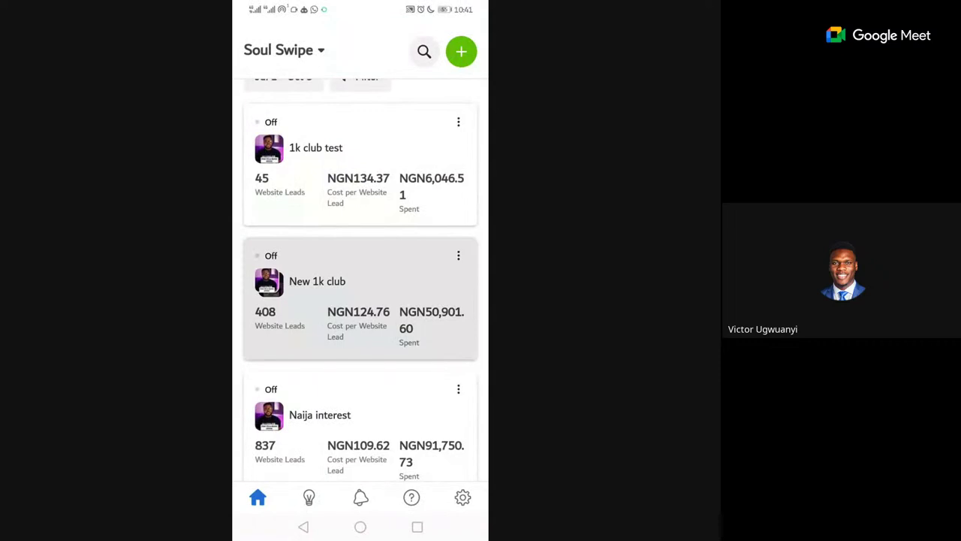
Step: Scroll through the 1k club test, New 1k club and Naija interest (837 Website Leads) campaign cards
{"action": "scroll", "coordinate": [361, 280], "scroll_direction": "up", "scroll_amount": 1}
{"action": "scroll", "coordinate": [361, 280], "scroll_direction": "down", "scroll_amount": 2}
{"action": "scroll", "coordinate": [360, 280], "scroll_direction": "down", "scroll_amount": 1}
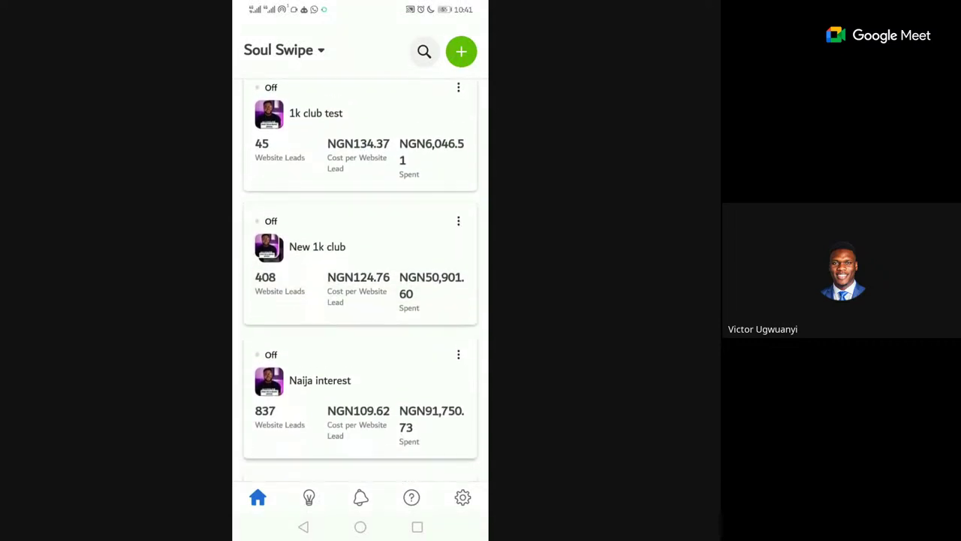
{"action": "scroll", "coordinate": [360, 398], "scroll_direction": "down", "scroll_amount": 2}
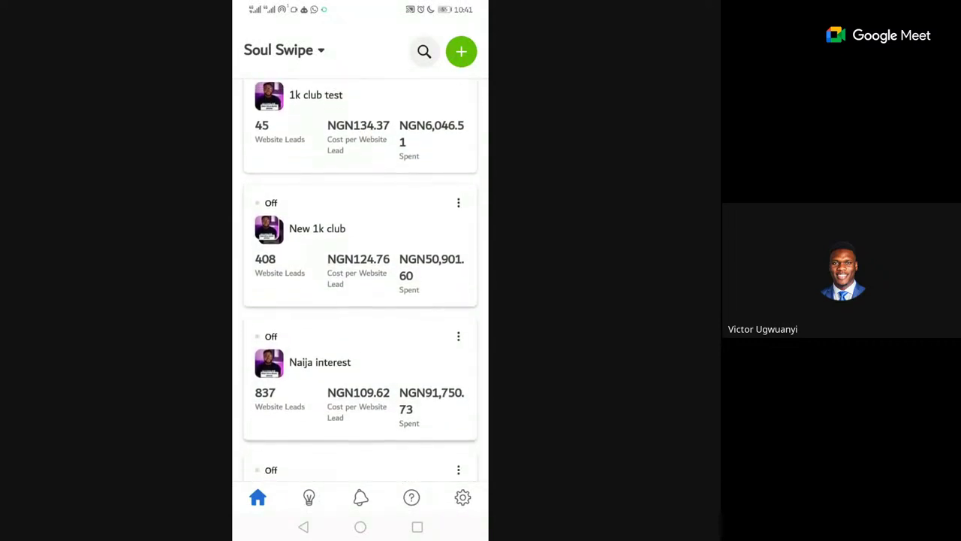
{"action": "scroll", "coordinate": [360, 368], "scroll_direction": "down", "scroll_amount": 4}
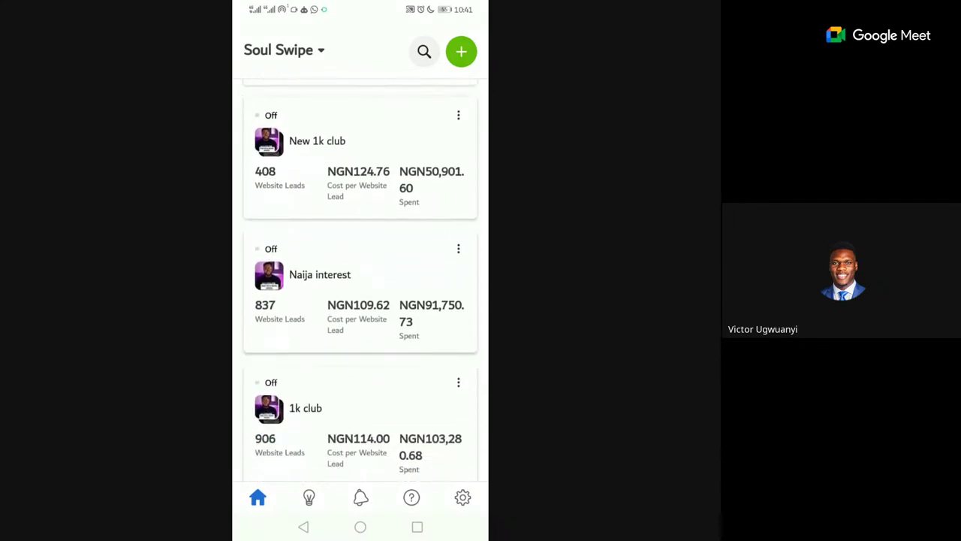
{"action": "scroll", "coordinate": [361, 286], "scroll_direction": "down", "scroll_amount": 1}
{"action": "scroll", "coordinate": [361, 285], "scroll_direction": "up", "scroll_amount": 1}
{"action": "scroll", "coordinate": [361, 286], "scroll_direction": "down", "scroll_amount": 1}
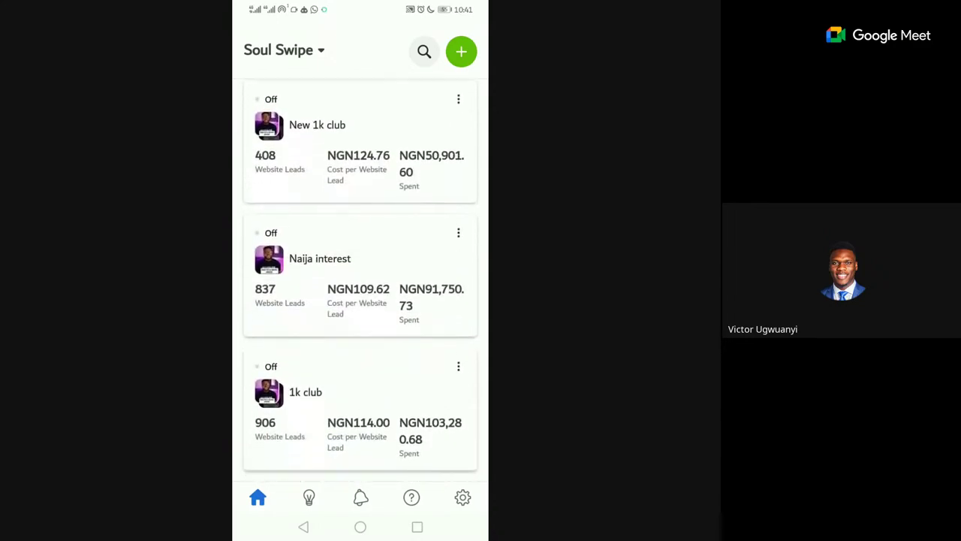
{"action": "scroll", "coordinate": [360, 280], "scroll_direction": "up", "scroll_amount": 3}
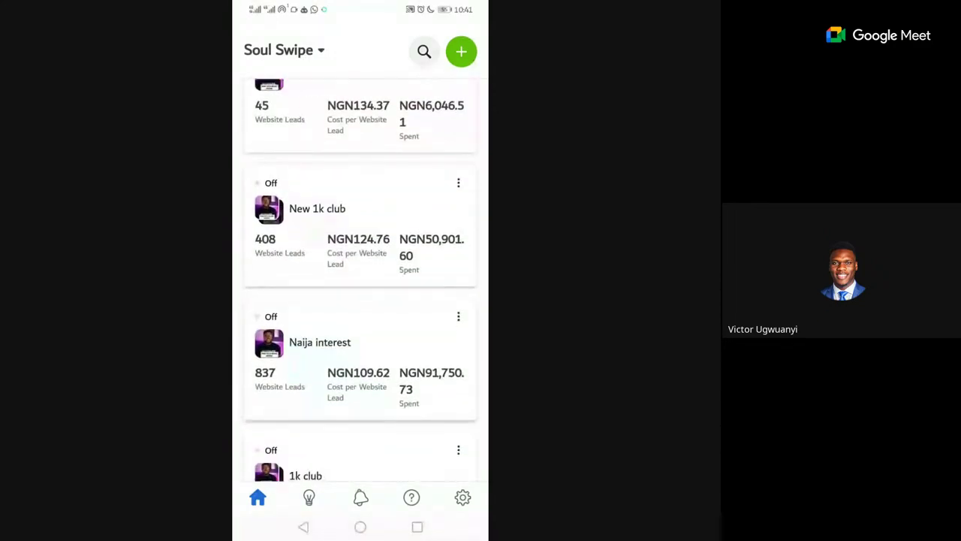
{"action": "scroll", "coordinate": [361, 280], "scroll_direction": "down", "scroll_amount": 2}
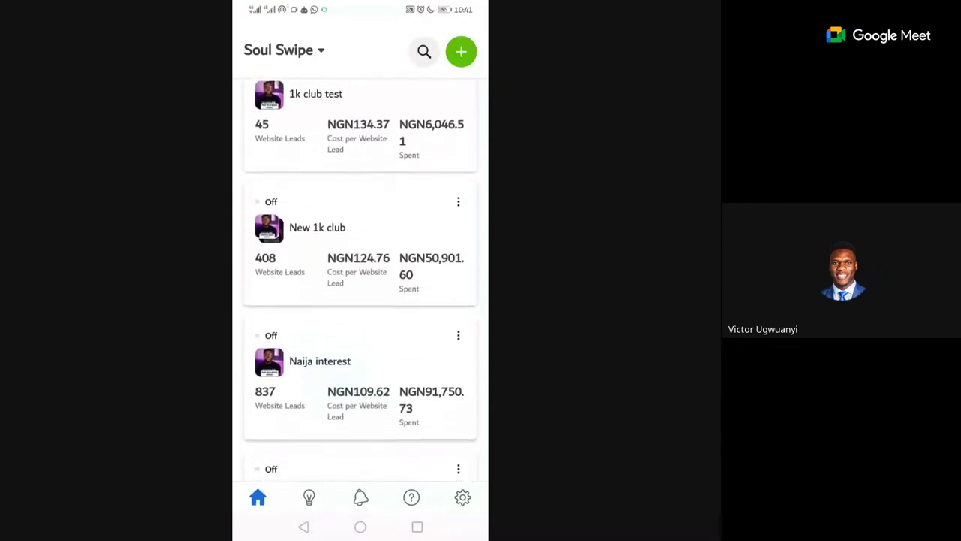
{"action": "scroll", "coordinate": [360, 280], "scroll_direction": "up", "scroll_amount": 2}
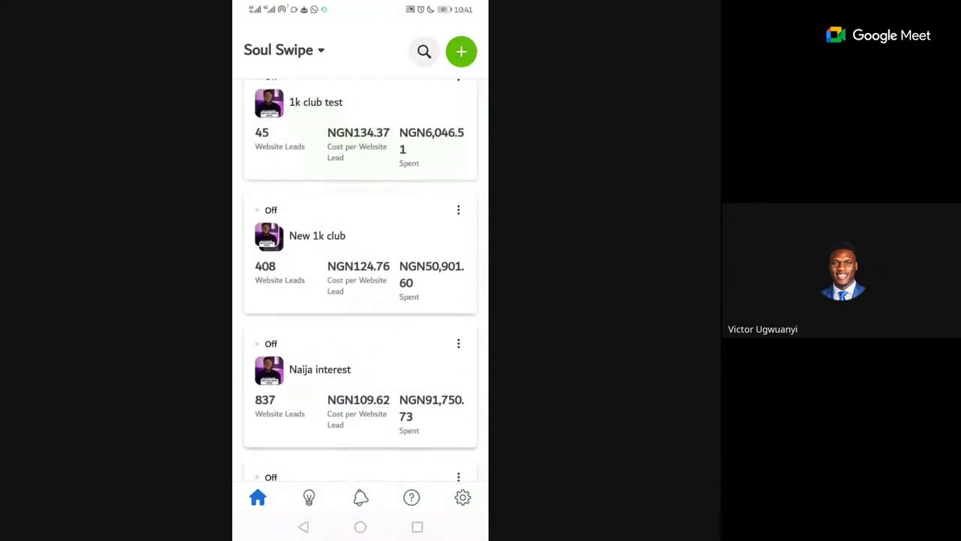
{"action": "scroll", "coordinate": [360, 280], "scroll_direction": "down", "scroll_amount": 1}
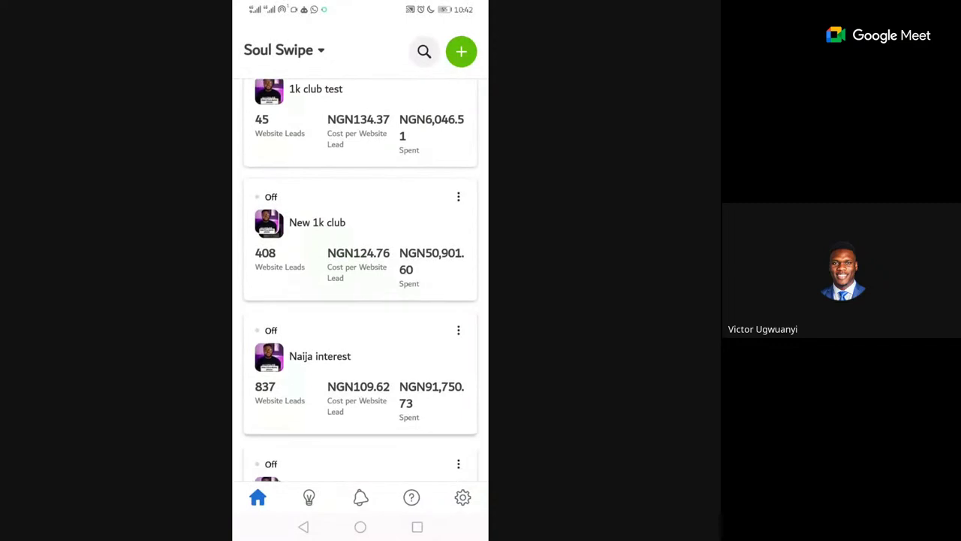
{"action": "scroll", "coordinate": [361, 280], "scroll_direction": "up", "scroll_amount": 1}
{"action": "scroll", "coordinate": [360, 280], "scroll_direction": "down", "scroll_amount": 1}
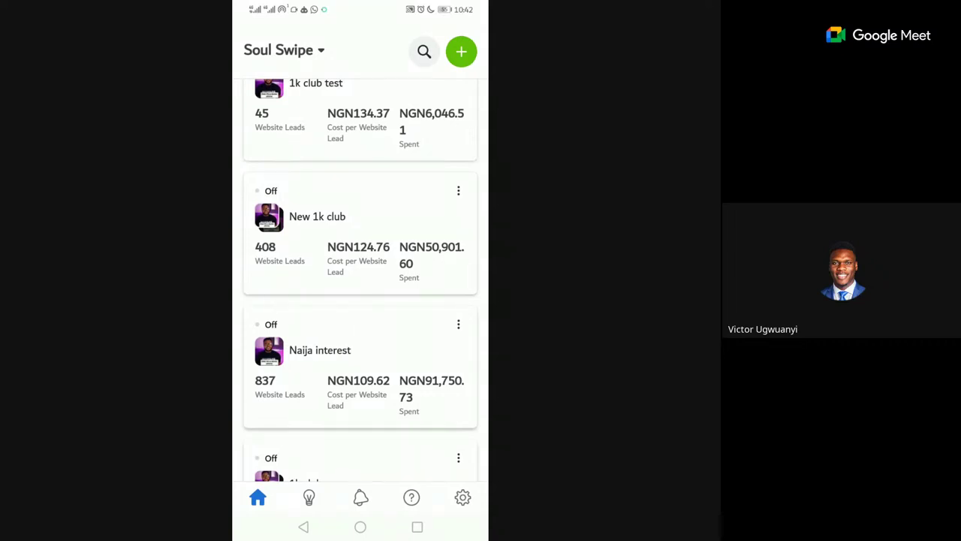
Step: Scroll the 1k club card fully into view and tap it twice to open it
{"action": "scroll", "coordinate": [360, 280], "scroll_direction": "down", "scroll_amount": 1}
{"action": "scroll", "coordinate": [360, 281], "scroll_direction": "up", "scroll_amount": 2}
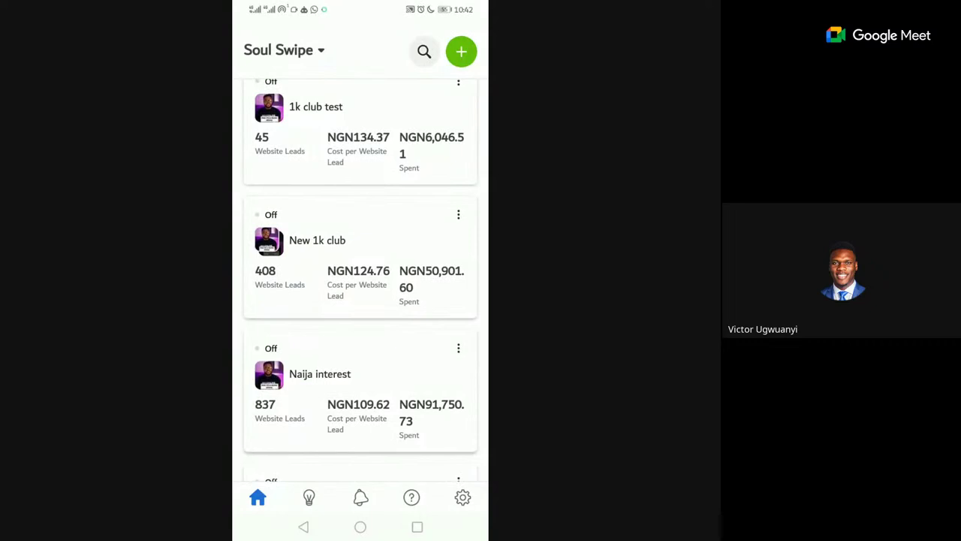
{"action": "scroll", "coordinate": [360, 280], "scroll_direction": "down", "scroll_amount": 3}
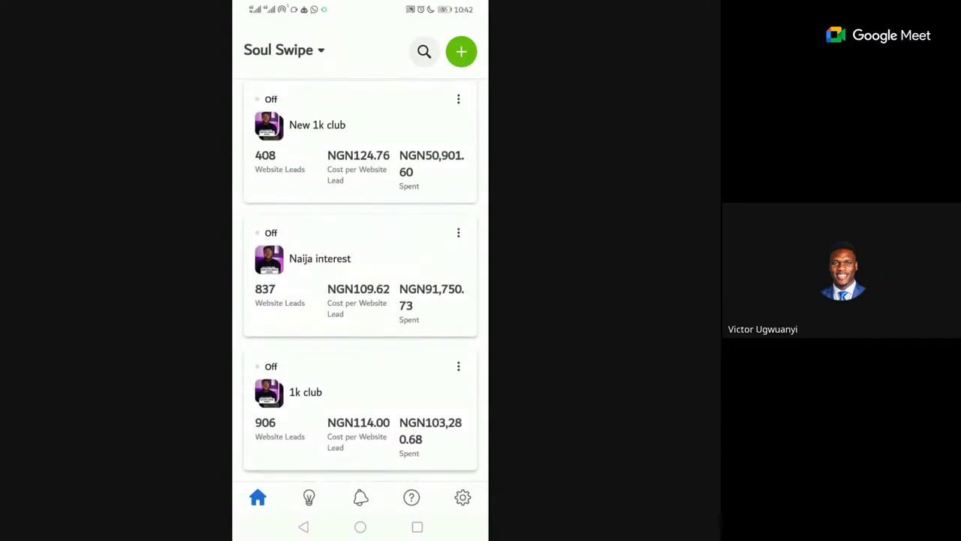
{"action": "scroll", "coordinate": [360, 281], "scroll_direction": "up", "scroll_amount": 1}
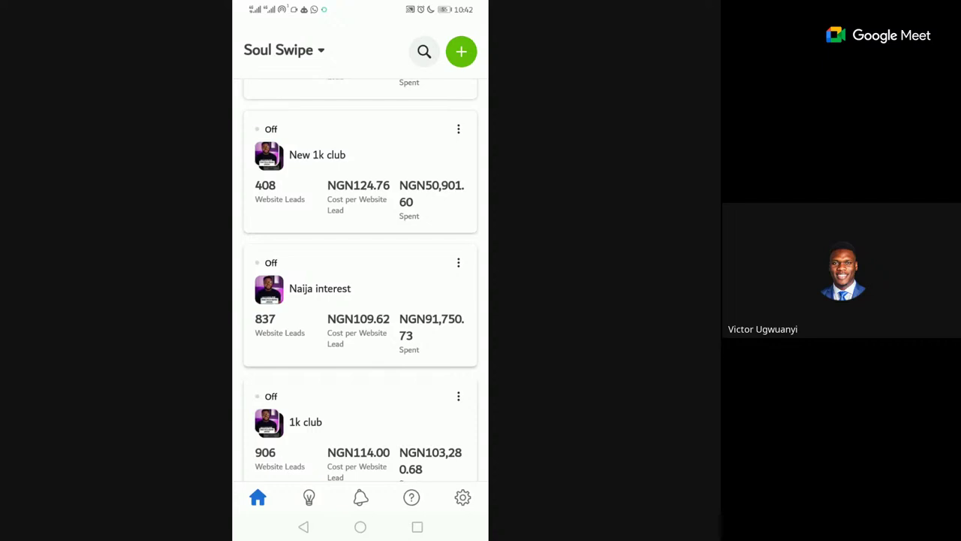
{"action": "scroll", "coordinate": [360, 279], "scroll_direction": "down", "scroll_amount": 1}
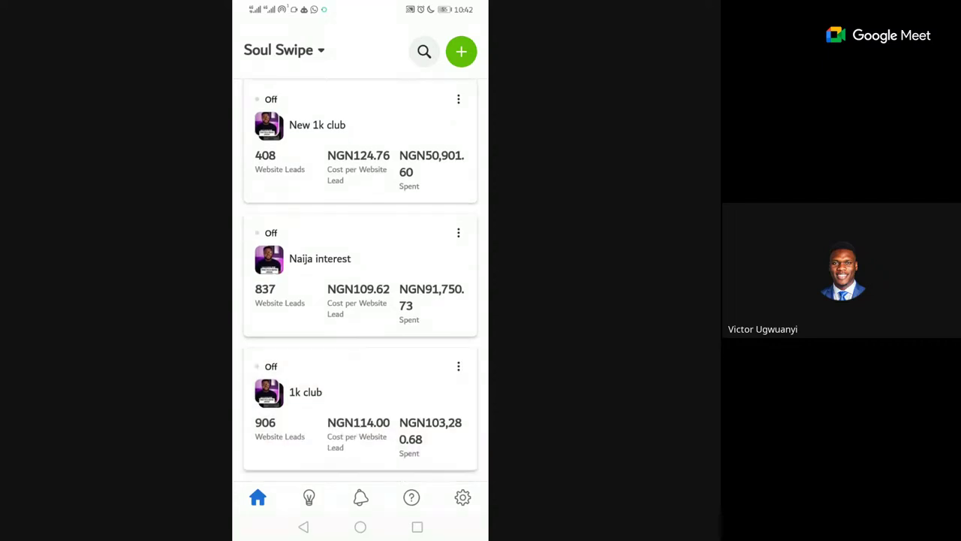
{"action": "left_click", "coordinate": [360, 408]}
{"action": "left_click", "coordinate": [360, 409]}
{"action": "scroll", "coordinate": [360, 275], "scroll_direction": "up", "scroll_amount": 3}
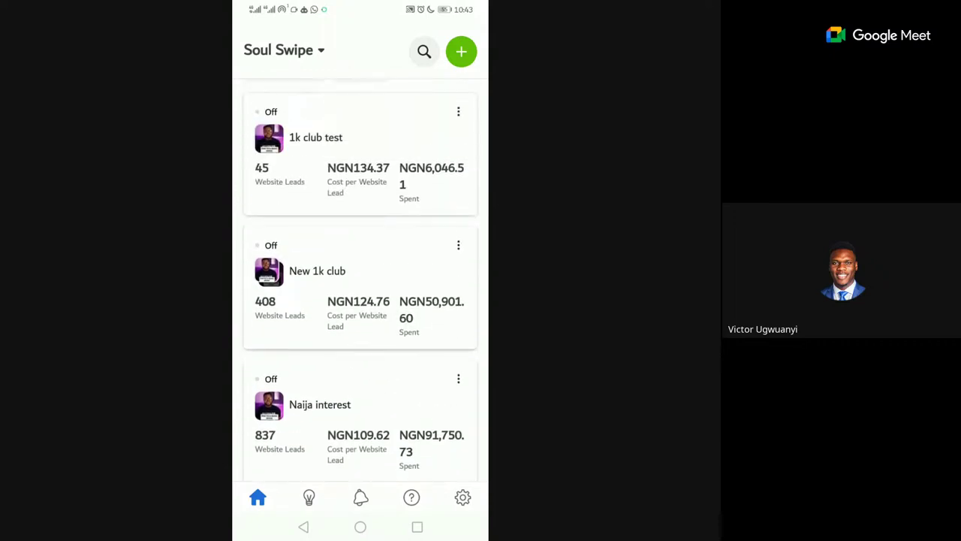
{"action": "scroll", "coordinate": [360, 280], "scroll_direction": "up", "scroll_amount": 1}
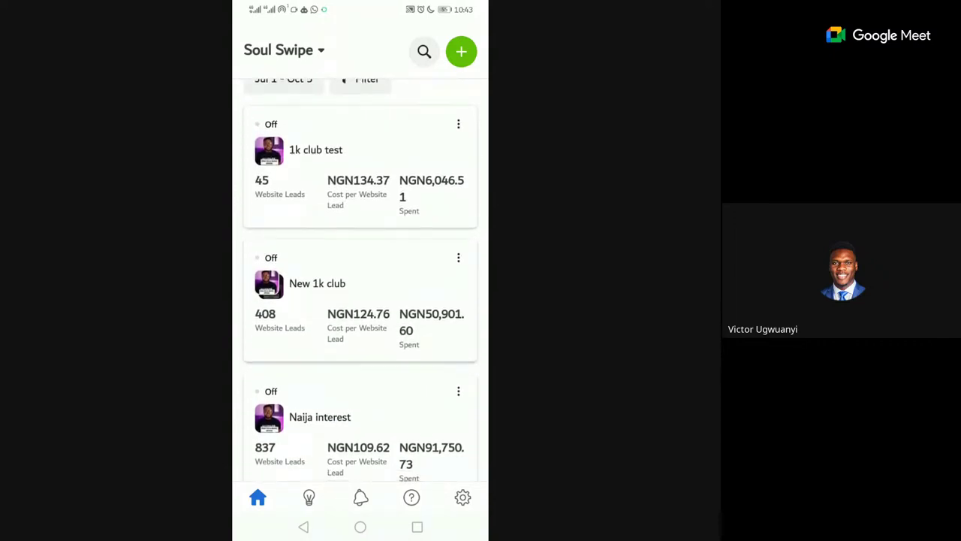
{"action": "scroll", "coordinate": [360, 296], "scroll_direction": "down", "scroll_amount": 1}
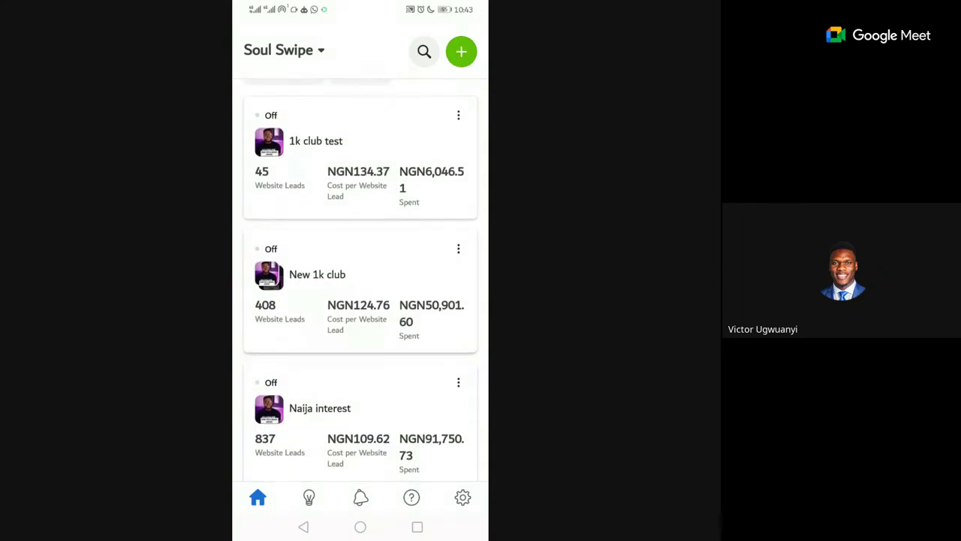
{"action": "scroll", "coordinate": [360, 280], "scroll_direction": "down", "scroll_amount": 2}
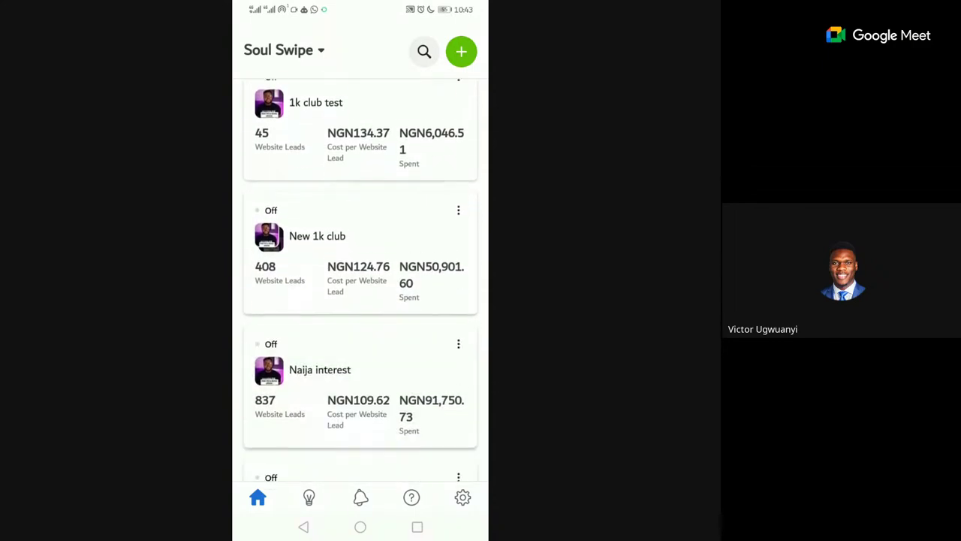
{"action": "scroll", "coordinate": [361, 280], "scroll_direction": "down", "scroll_amount": 3}
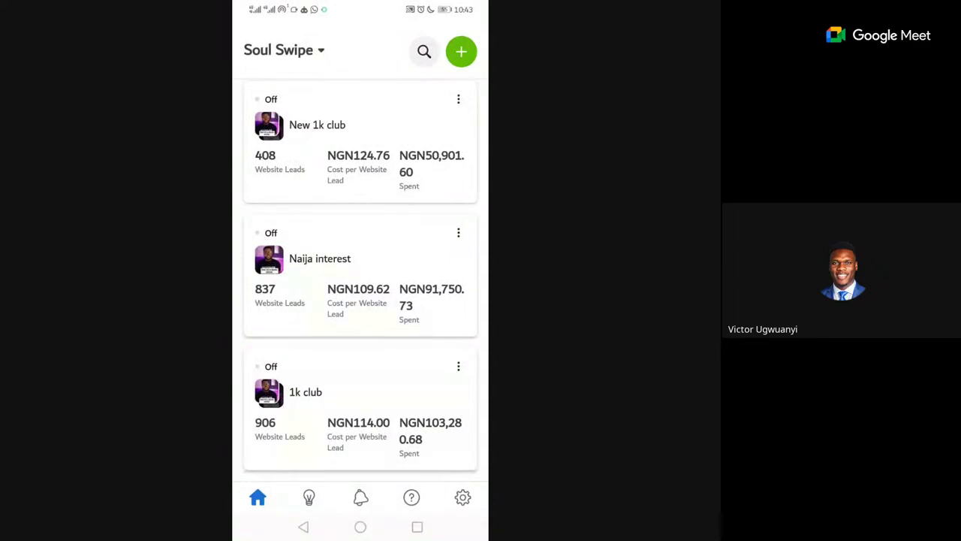
{"action": "left_click", "coordinate": [360, 409]}
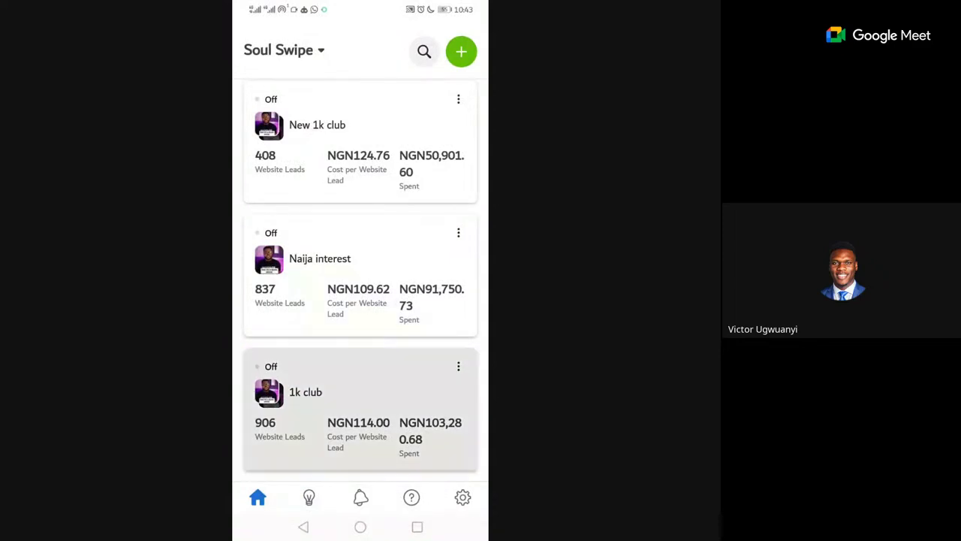
{"action": "left_click", "coordinate": [360, 409]}
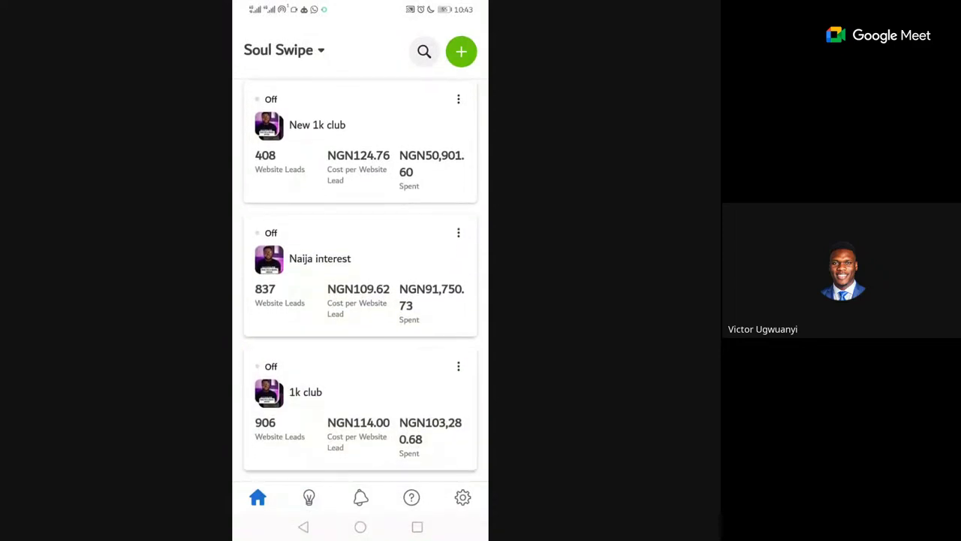
{"action": "left_click", "coordinate": [361, 277]}
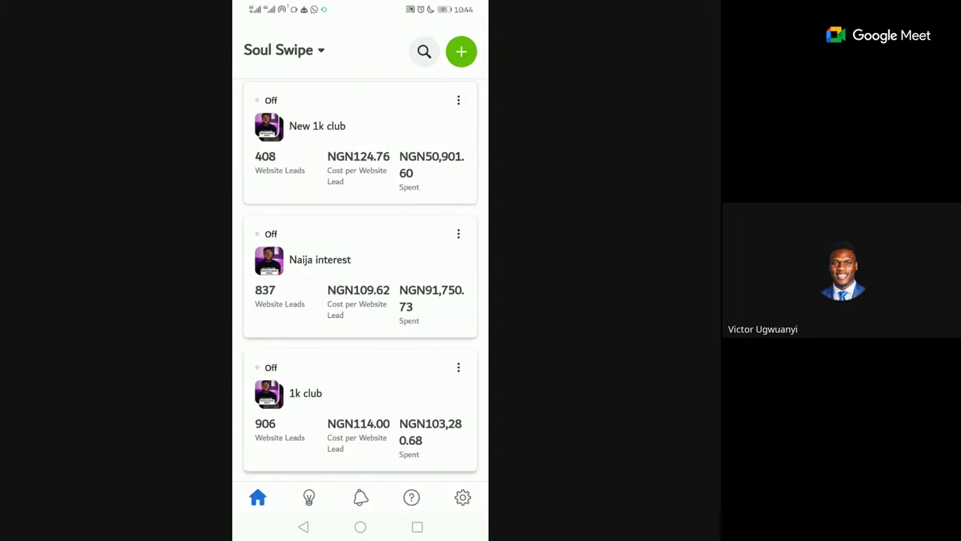
Step: Open the 1k club test campaign from the home tab's top, then close it to show ₦311,999.96 spent
{"action": "scroll", "coordinate": [361, 277], "scroll_direction": "down", "scroll_amount": 1}
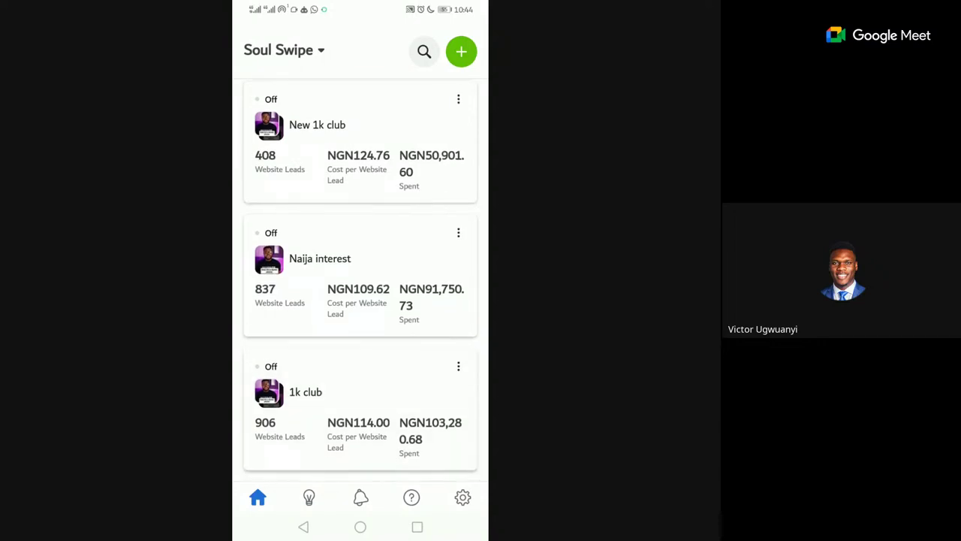
{"action": "scroll", "coordinate": [361, 278], "scroll_direction": "up", "scroll_amount": 5}
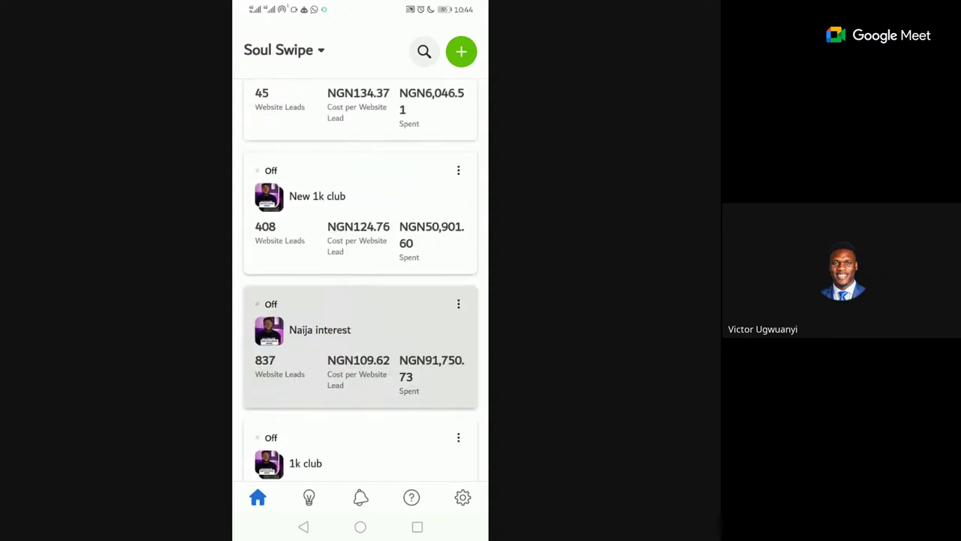
{"action": "scroll", "coordinate": [360, 278], "scroll_direction": "up", "scroll_amount": 1}
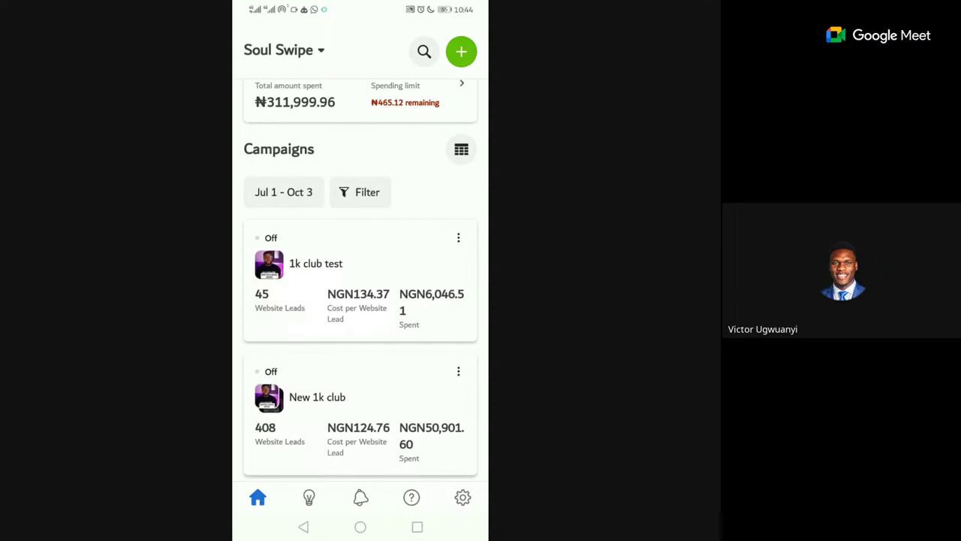
{"action": "left_click", "coordinate": [301, 270]}
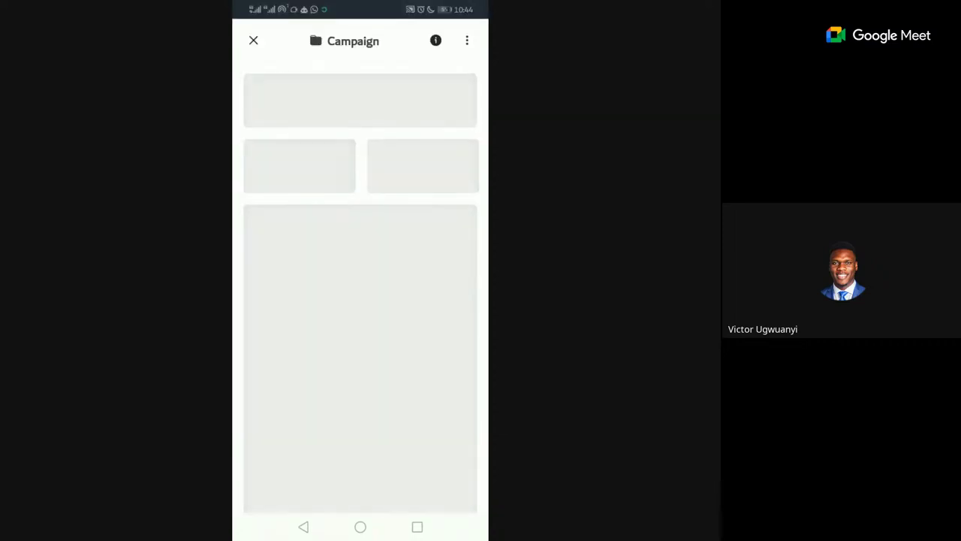
{"action": "left_click", "coordinate": [253, 40]}
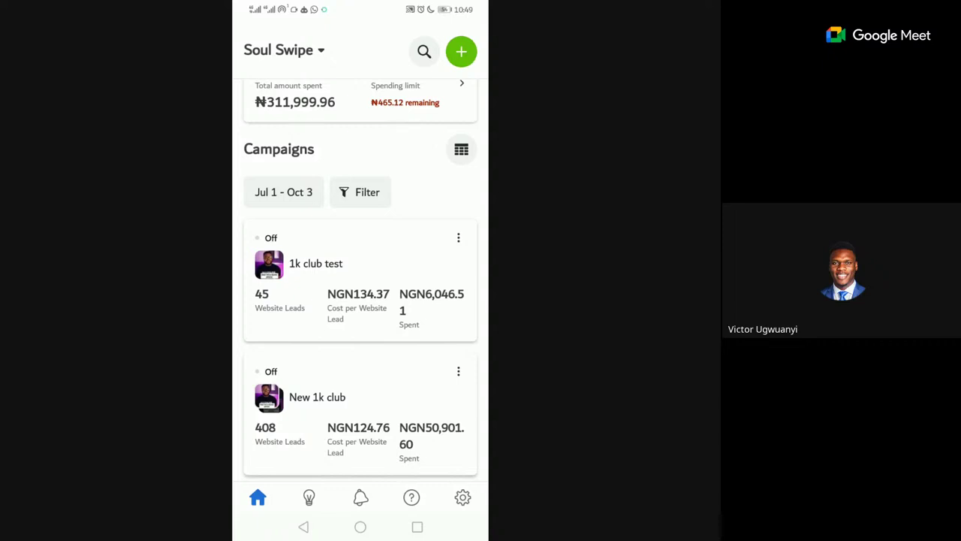
Step: Dismiss the notification shade, then open the Soul Swipe account dropdown to show Select Account
{"action": "left_click_drag", "start_coordinate": [361, 6], "coordinate": [360, 476]}
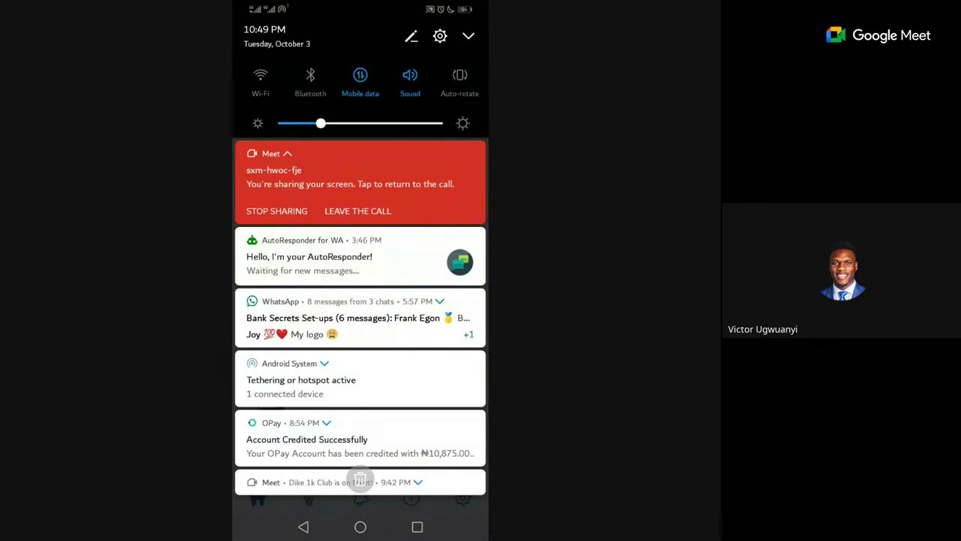
{"action": "left_click", "coordinate": [361, 479]}
{"action": "left_click", "coordinate": [283, 49]}
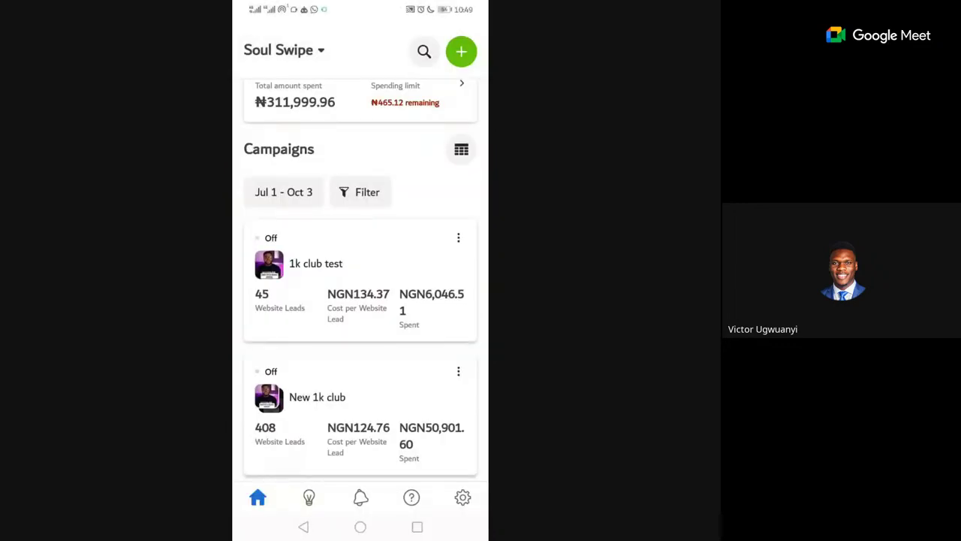
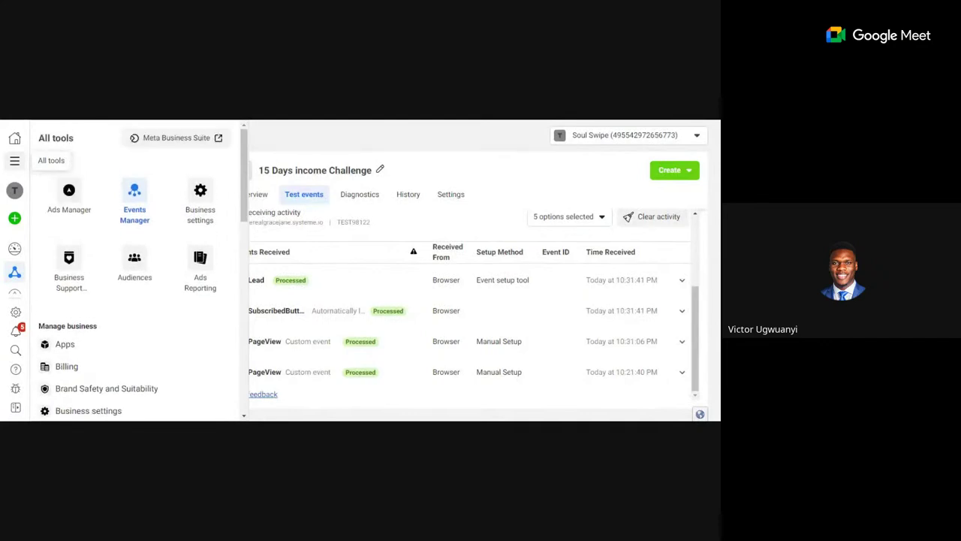
Step: Switch from Events Manager to Ads Manager's empty Campaigns list
{"action": "left_click", "coordinate": [66, 200]}
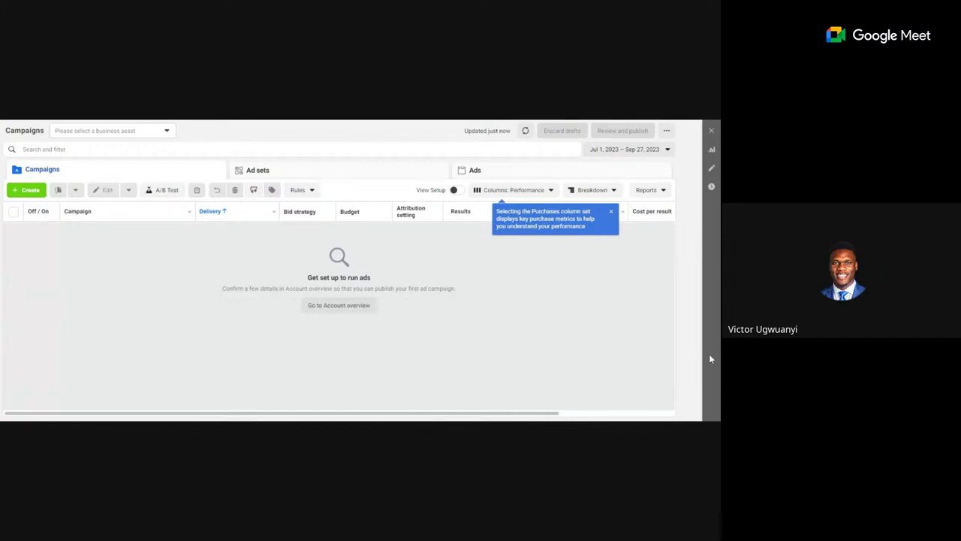
Step: Close the Purchases column-set tip to reveal the Reach and Impressions columns
{"action": "left_click", "coordinate": [611, 211]}
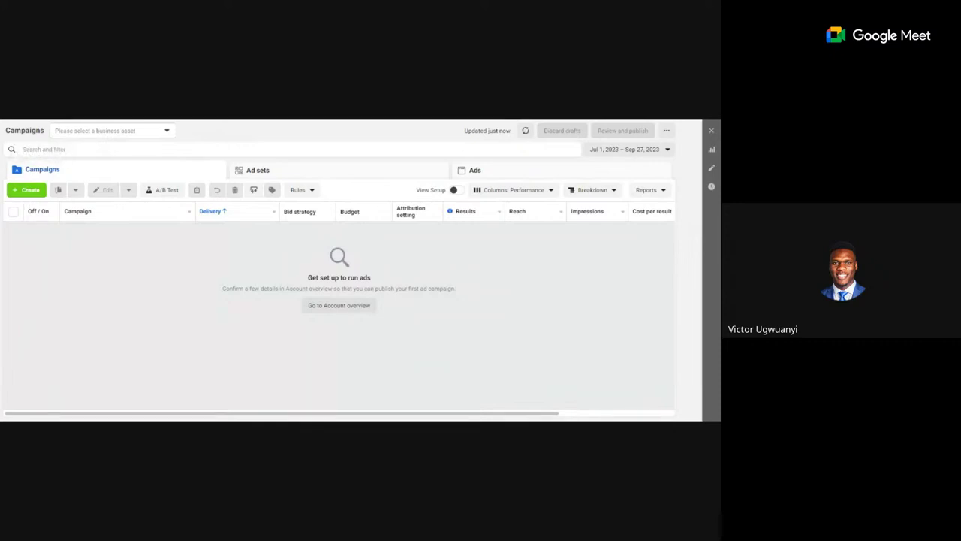
{"action": "left_click", "coordinate": [29, 192]}
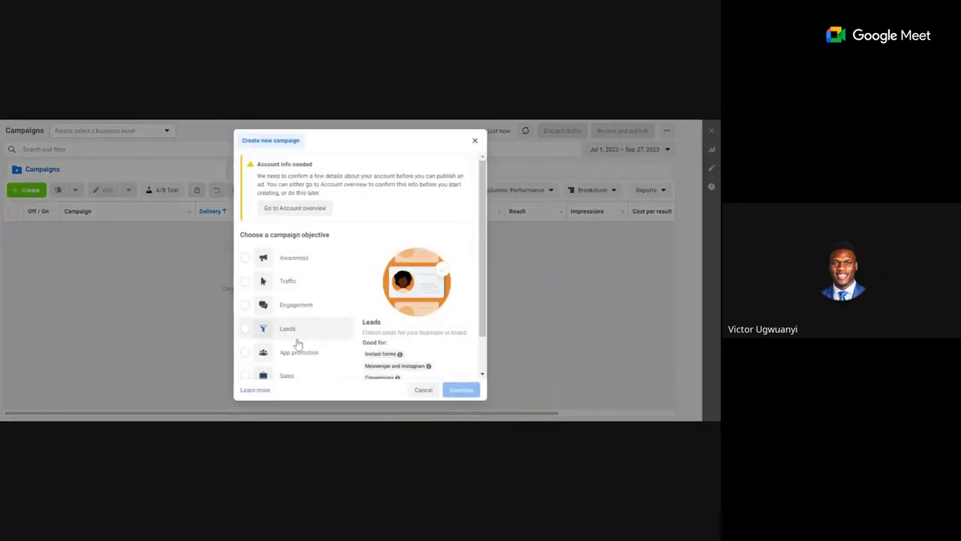
{"action": "scroll", "coordinate": [298, 339], "scroll_direction": "down", "scroll_amount": 2}
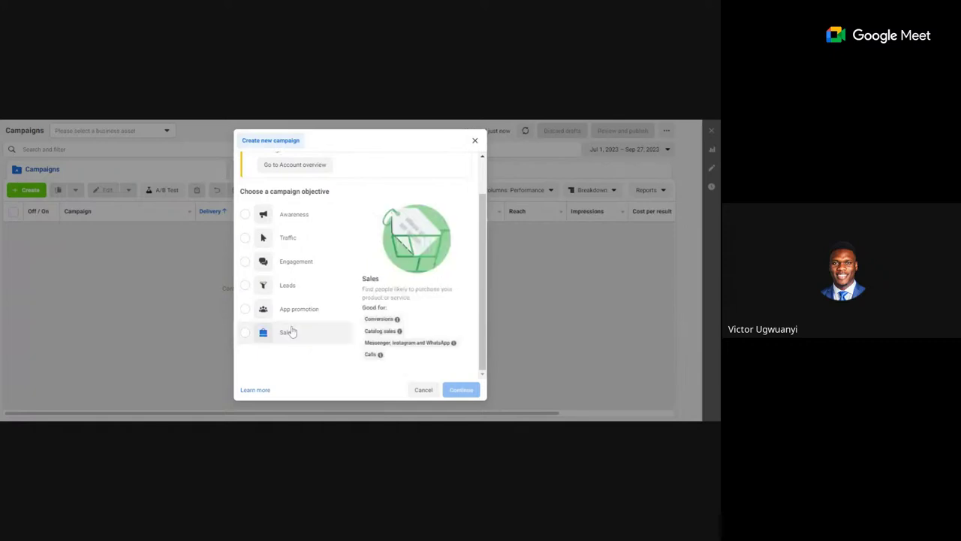
{"action": "left_click", "coordinate": [287, 295]}
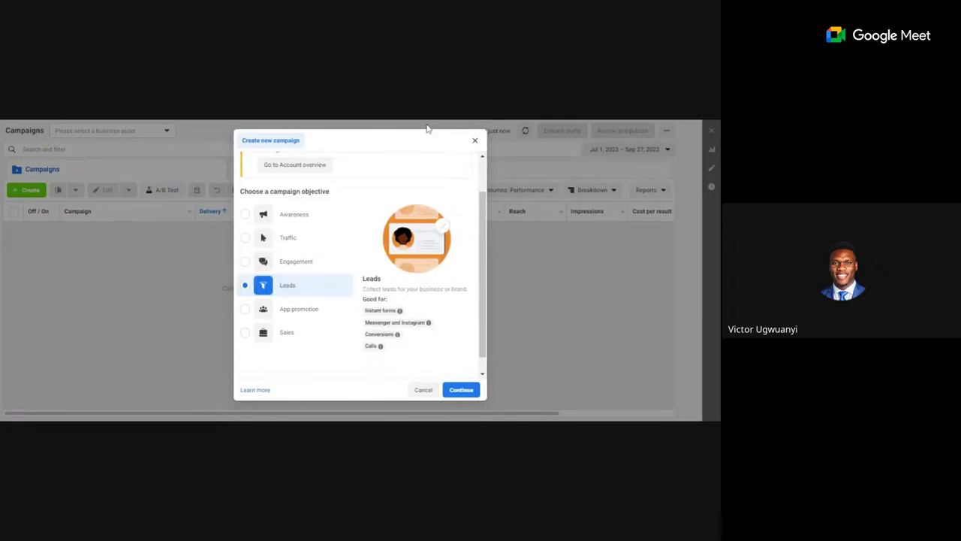
{"action": "left_click", "coordinate": [474, 140]}
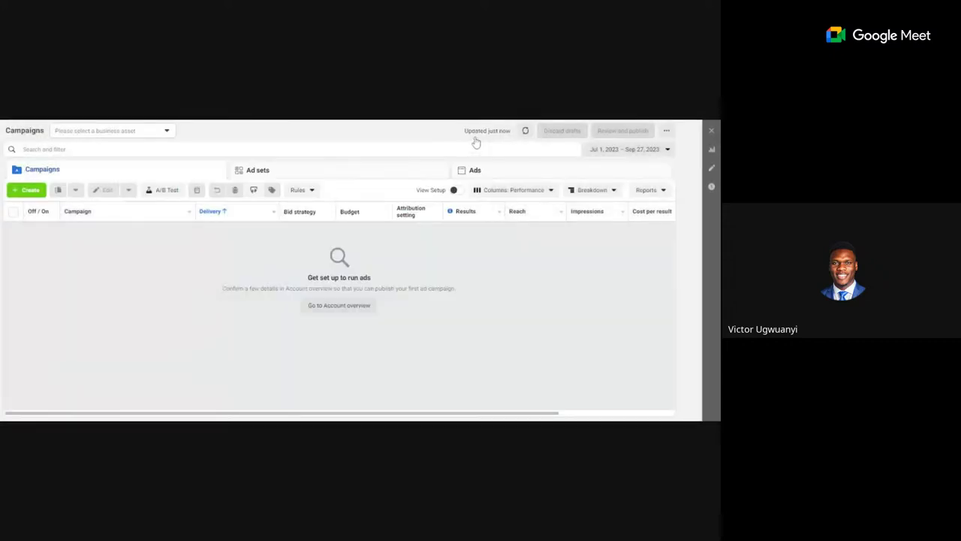